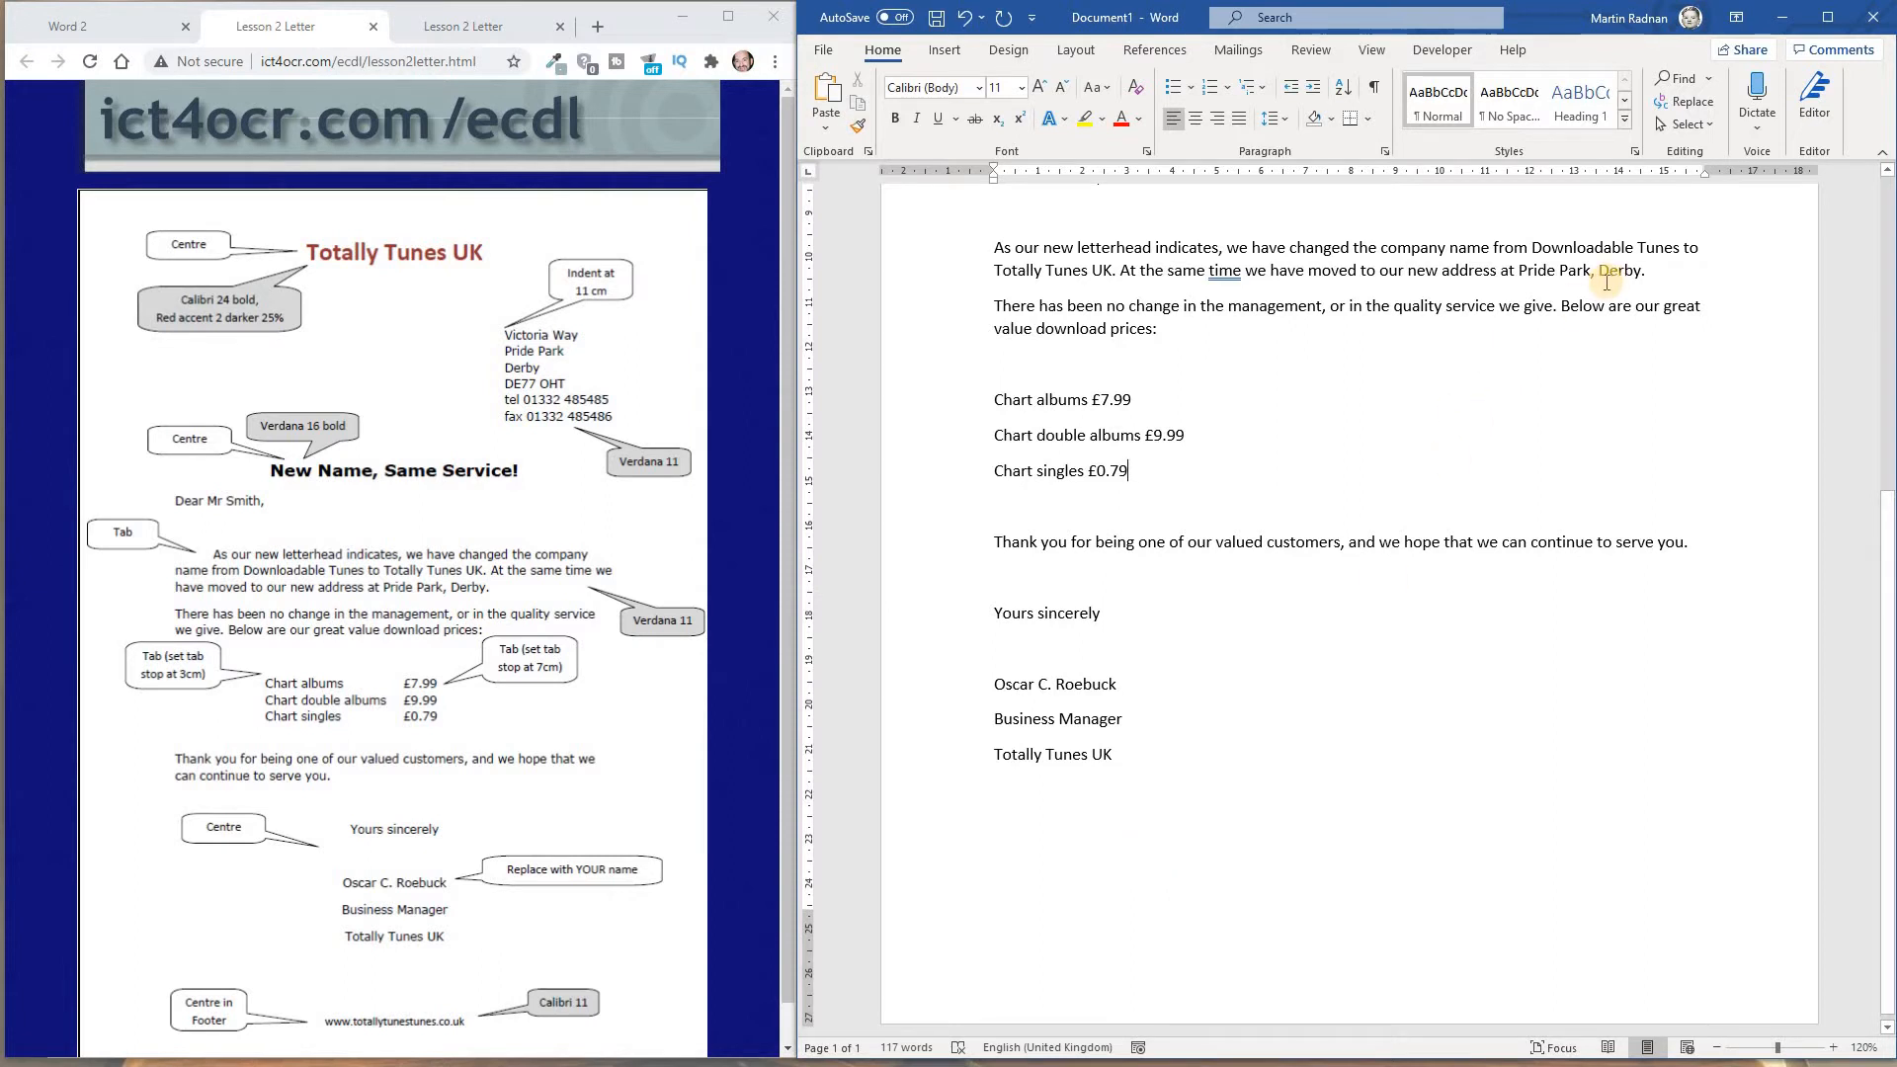
click(945, 51)
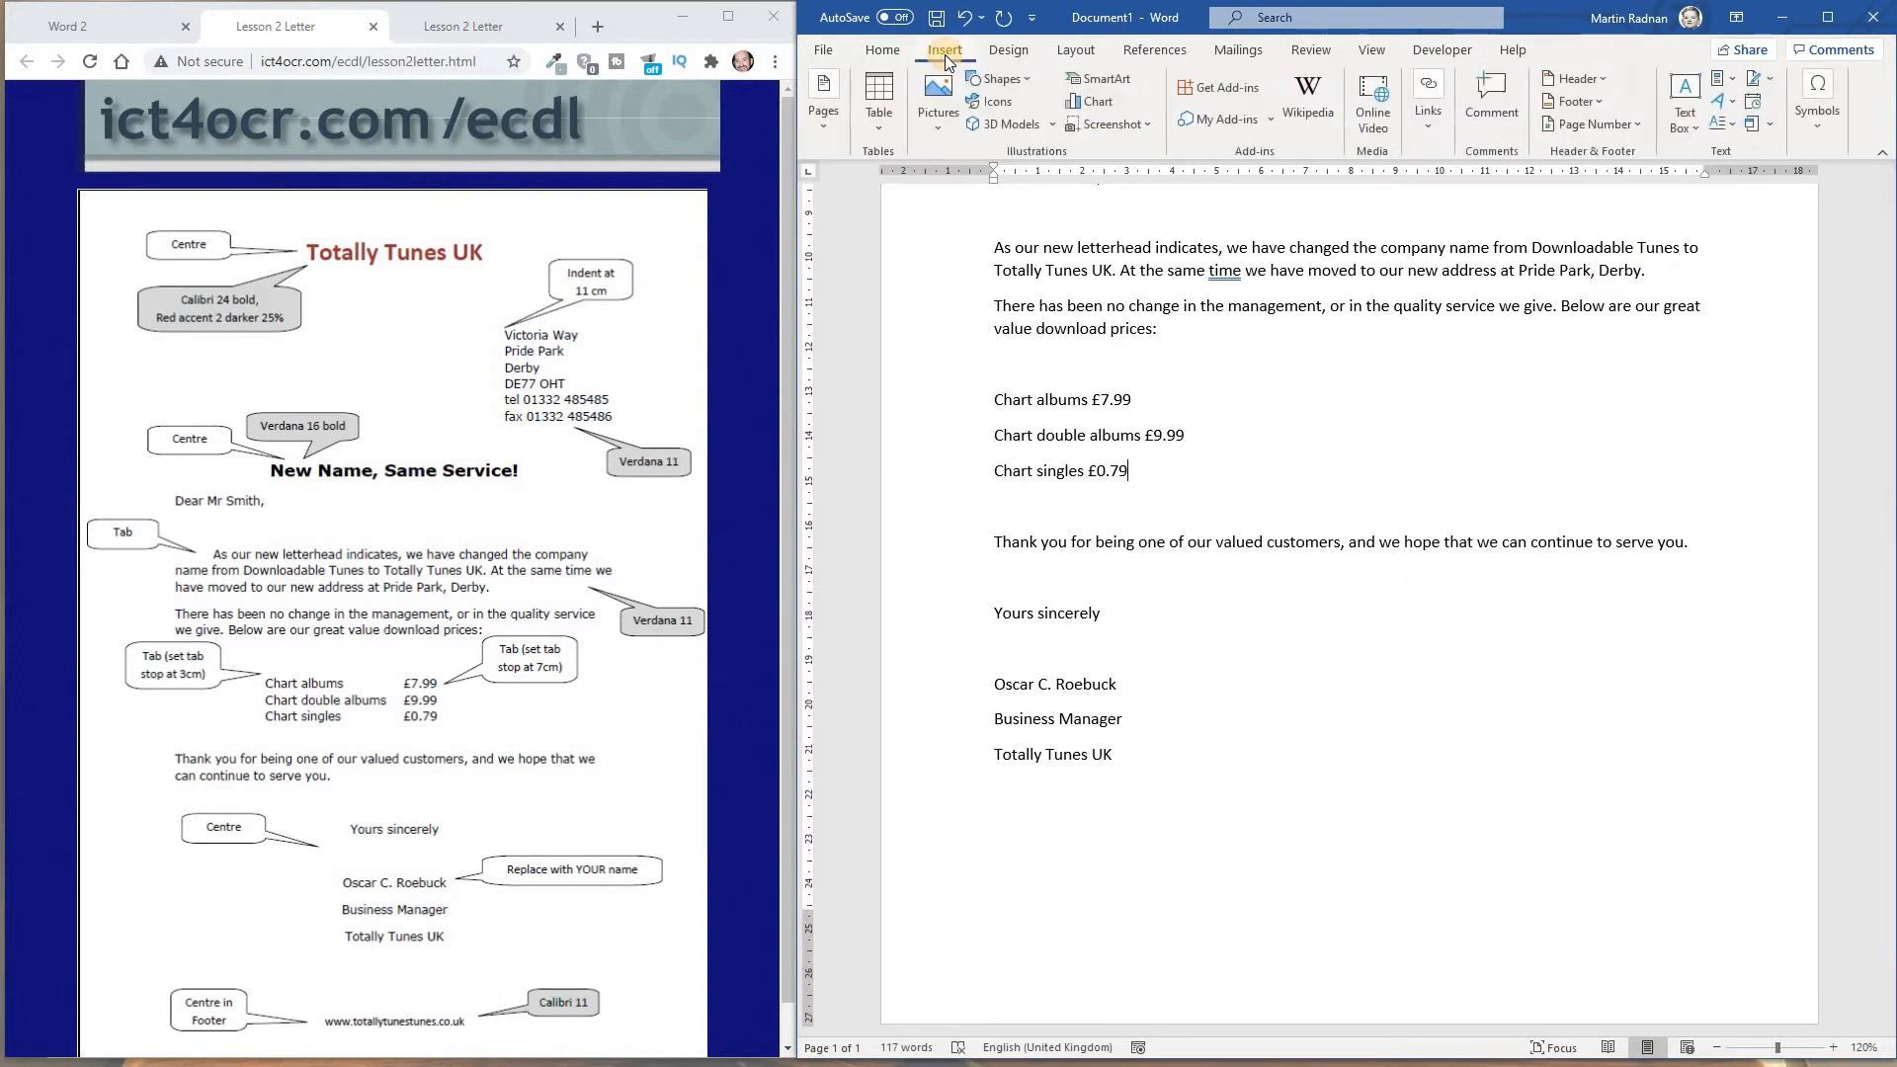
click(1563, 99)
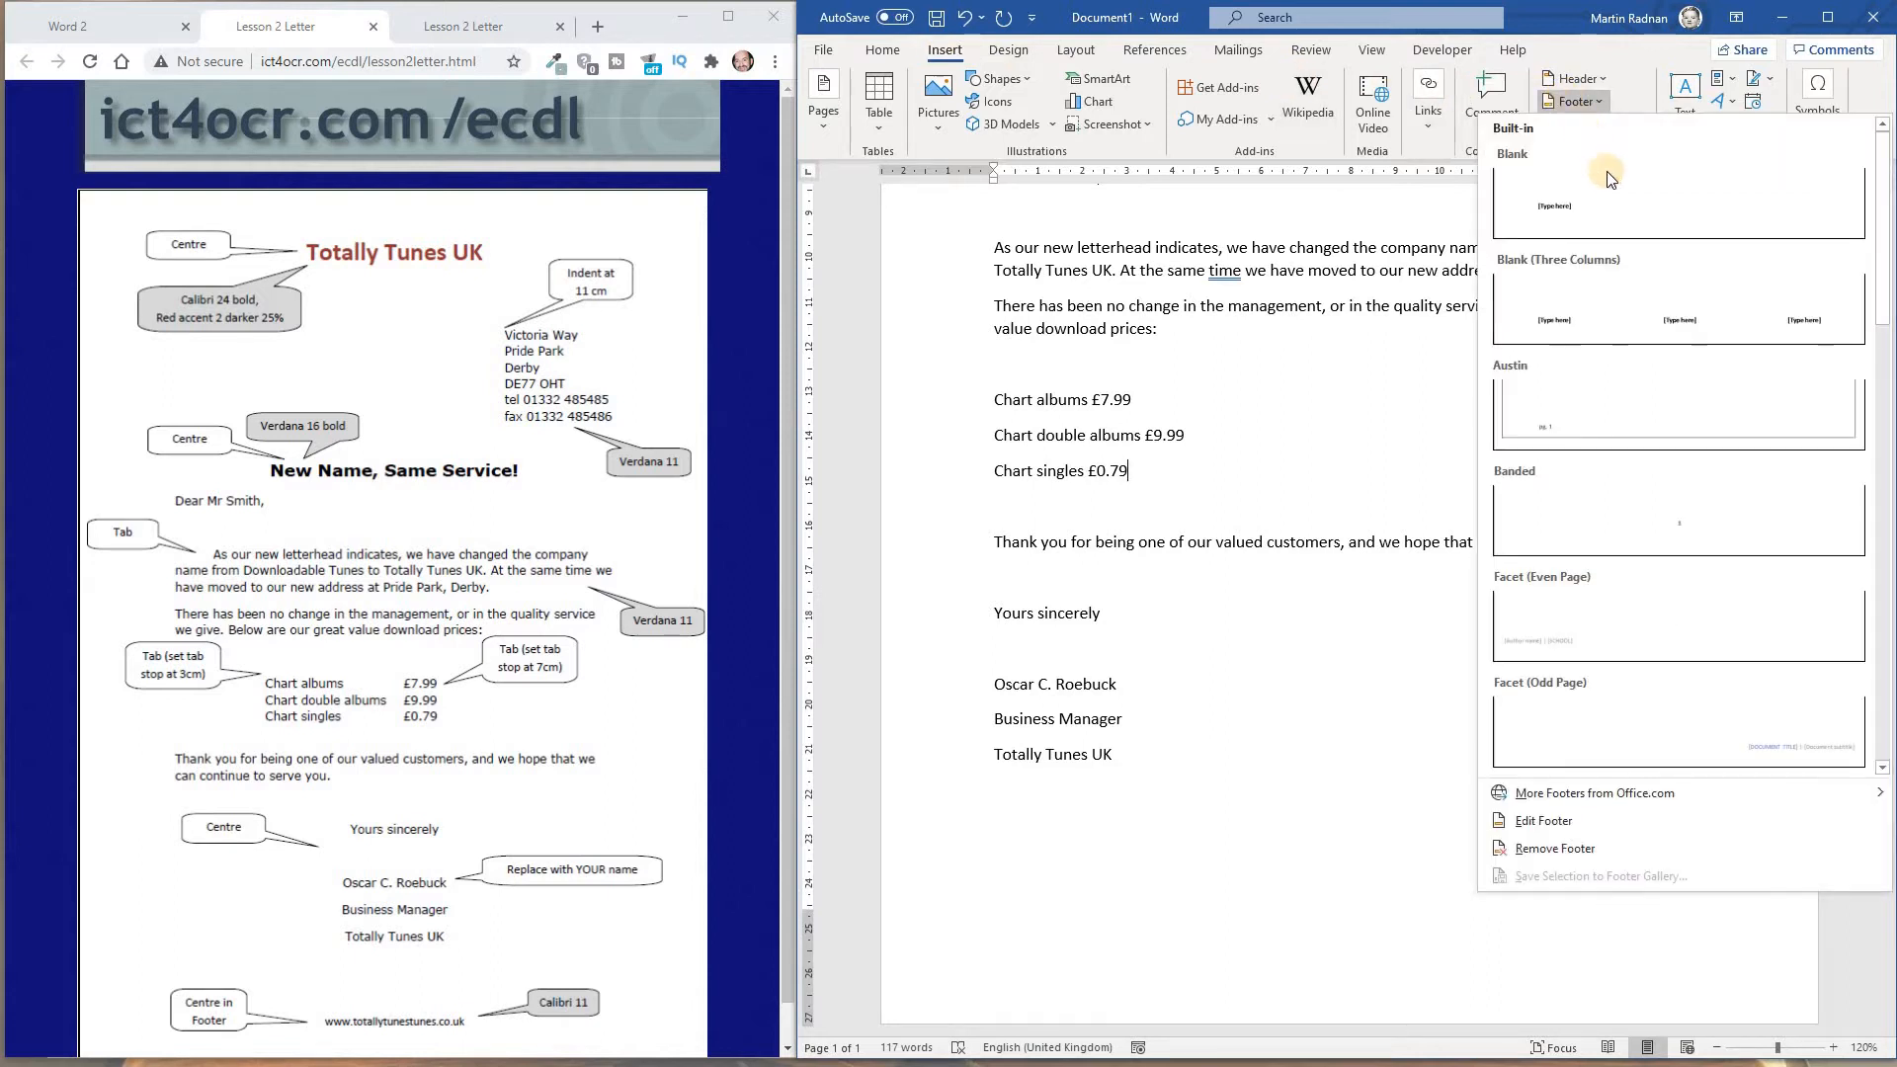
click(1614, 198)
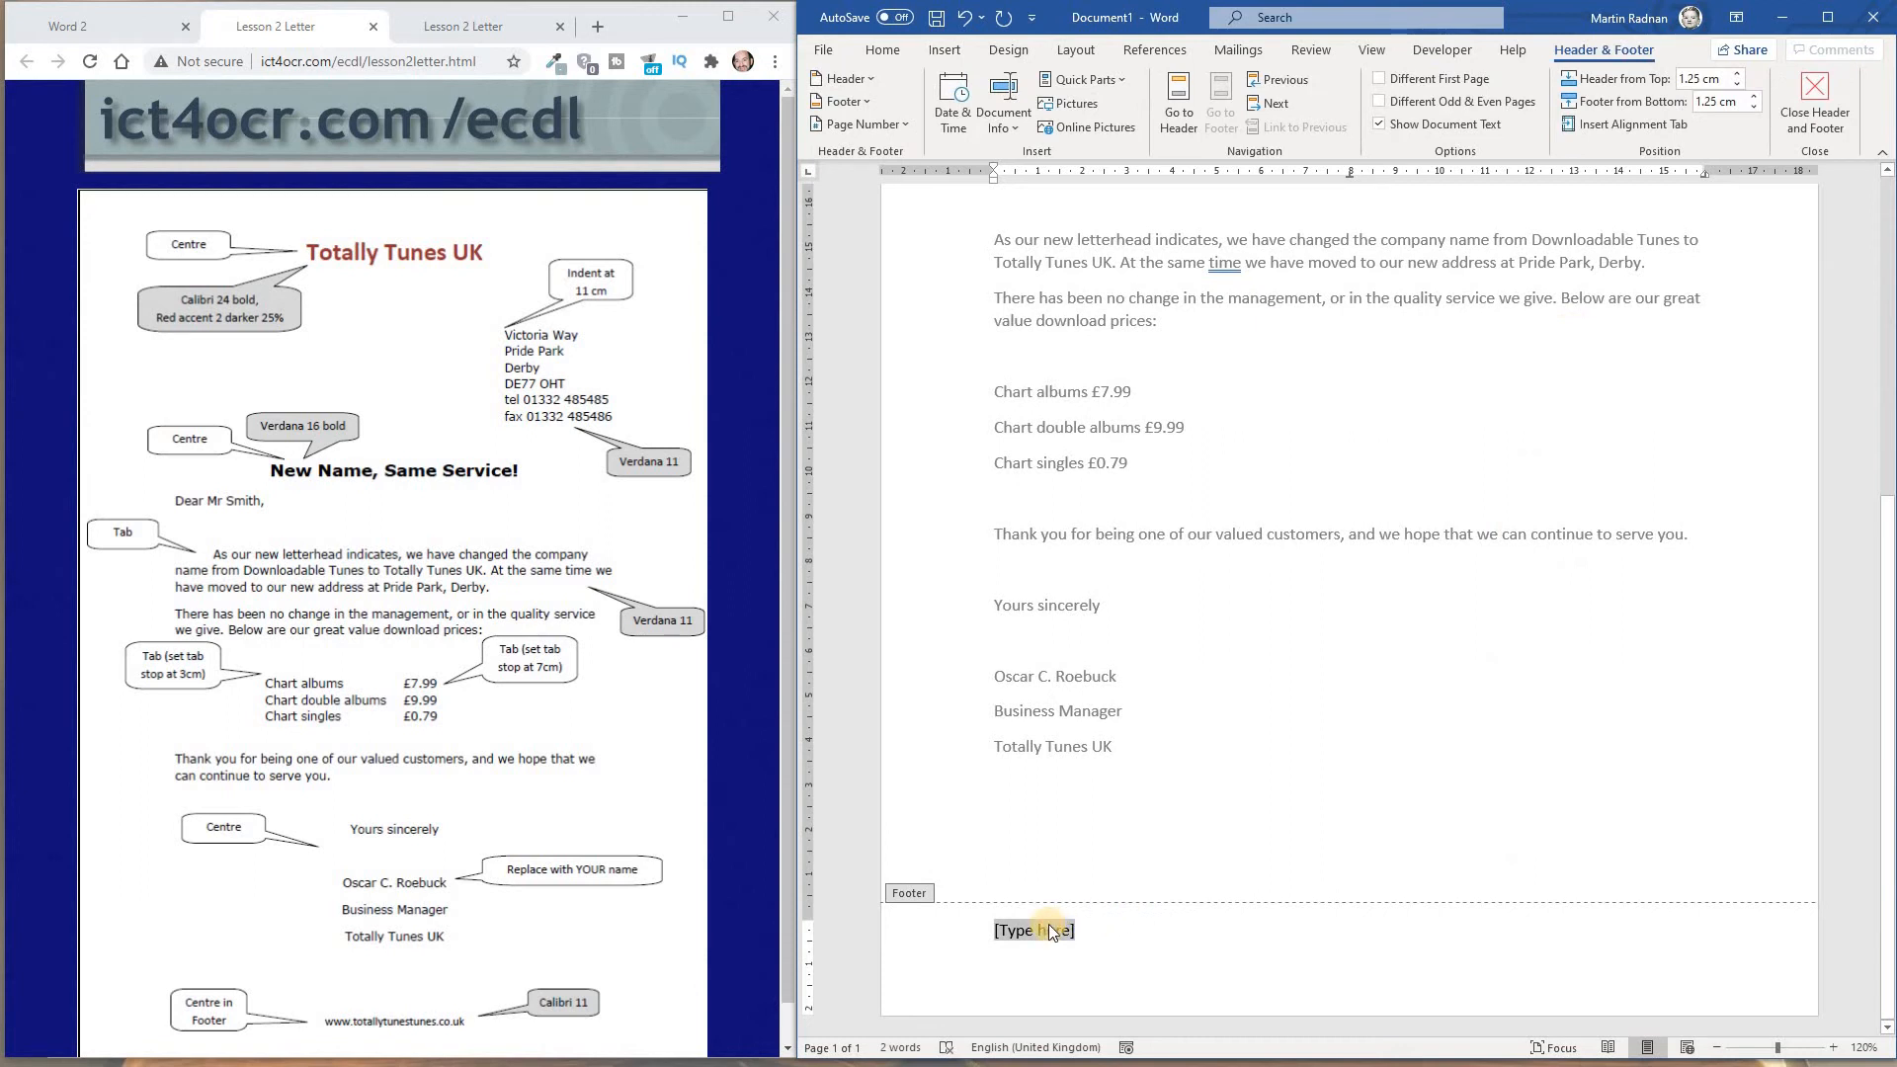
text(www)
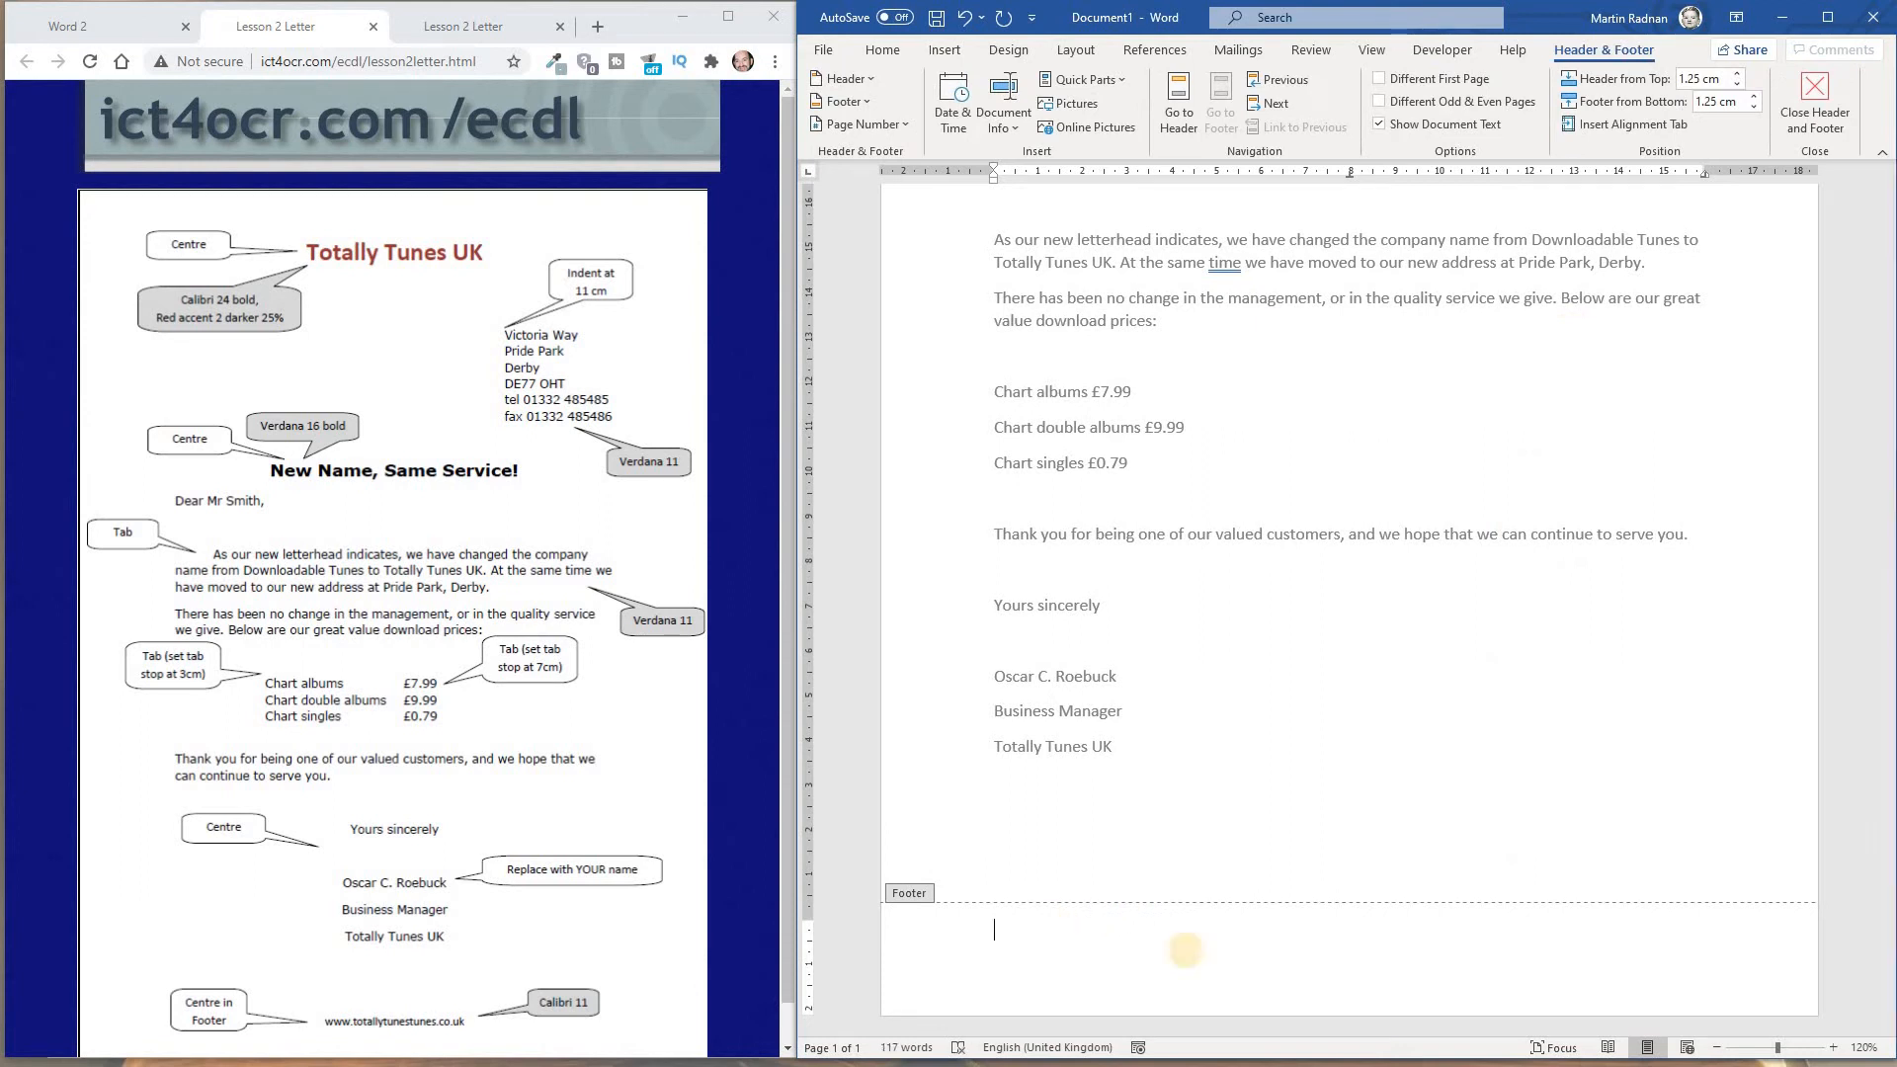
text(.tallytunestunes.co.uk)
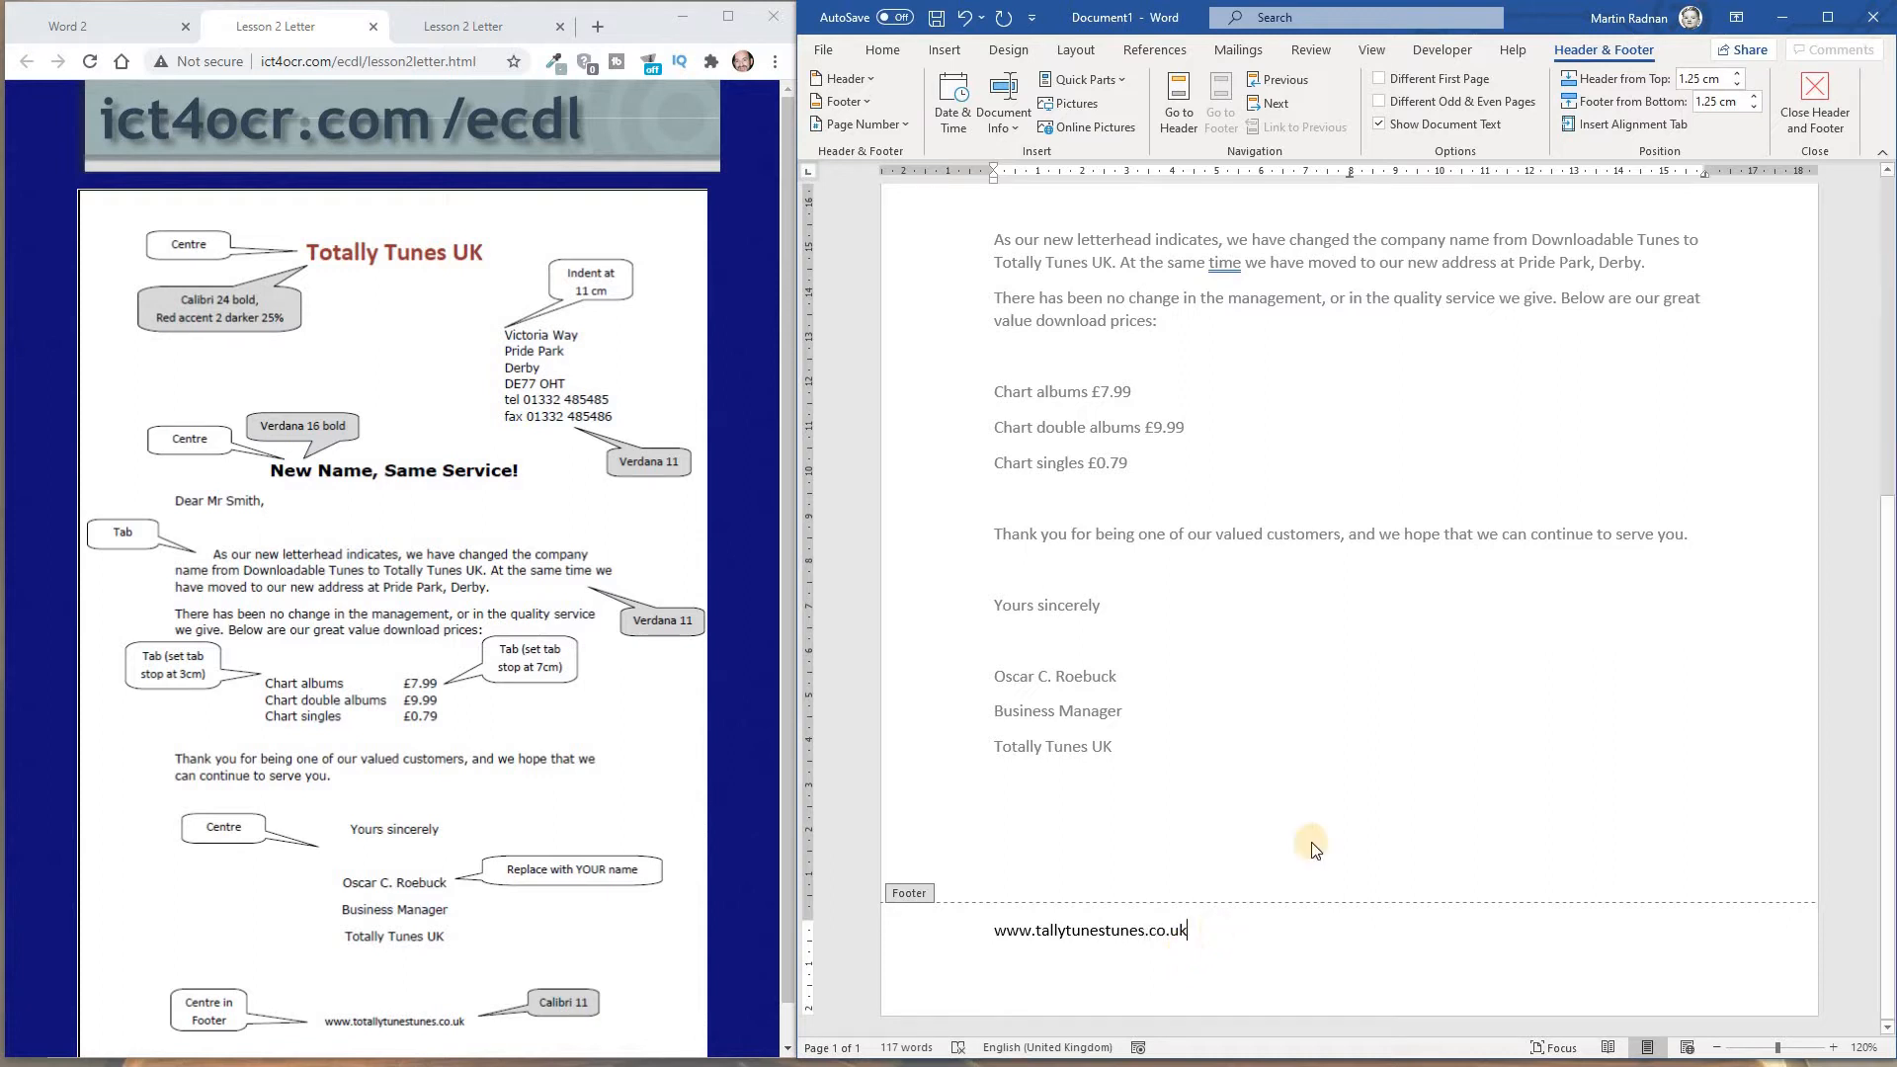
click(1817, 113)
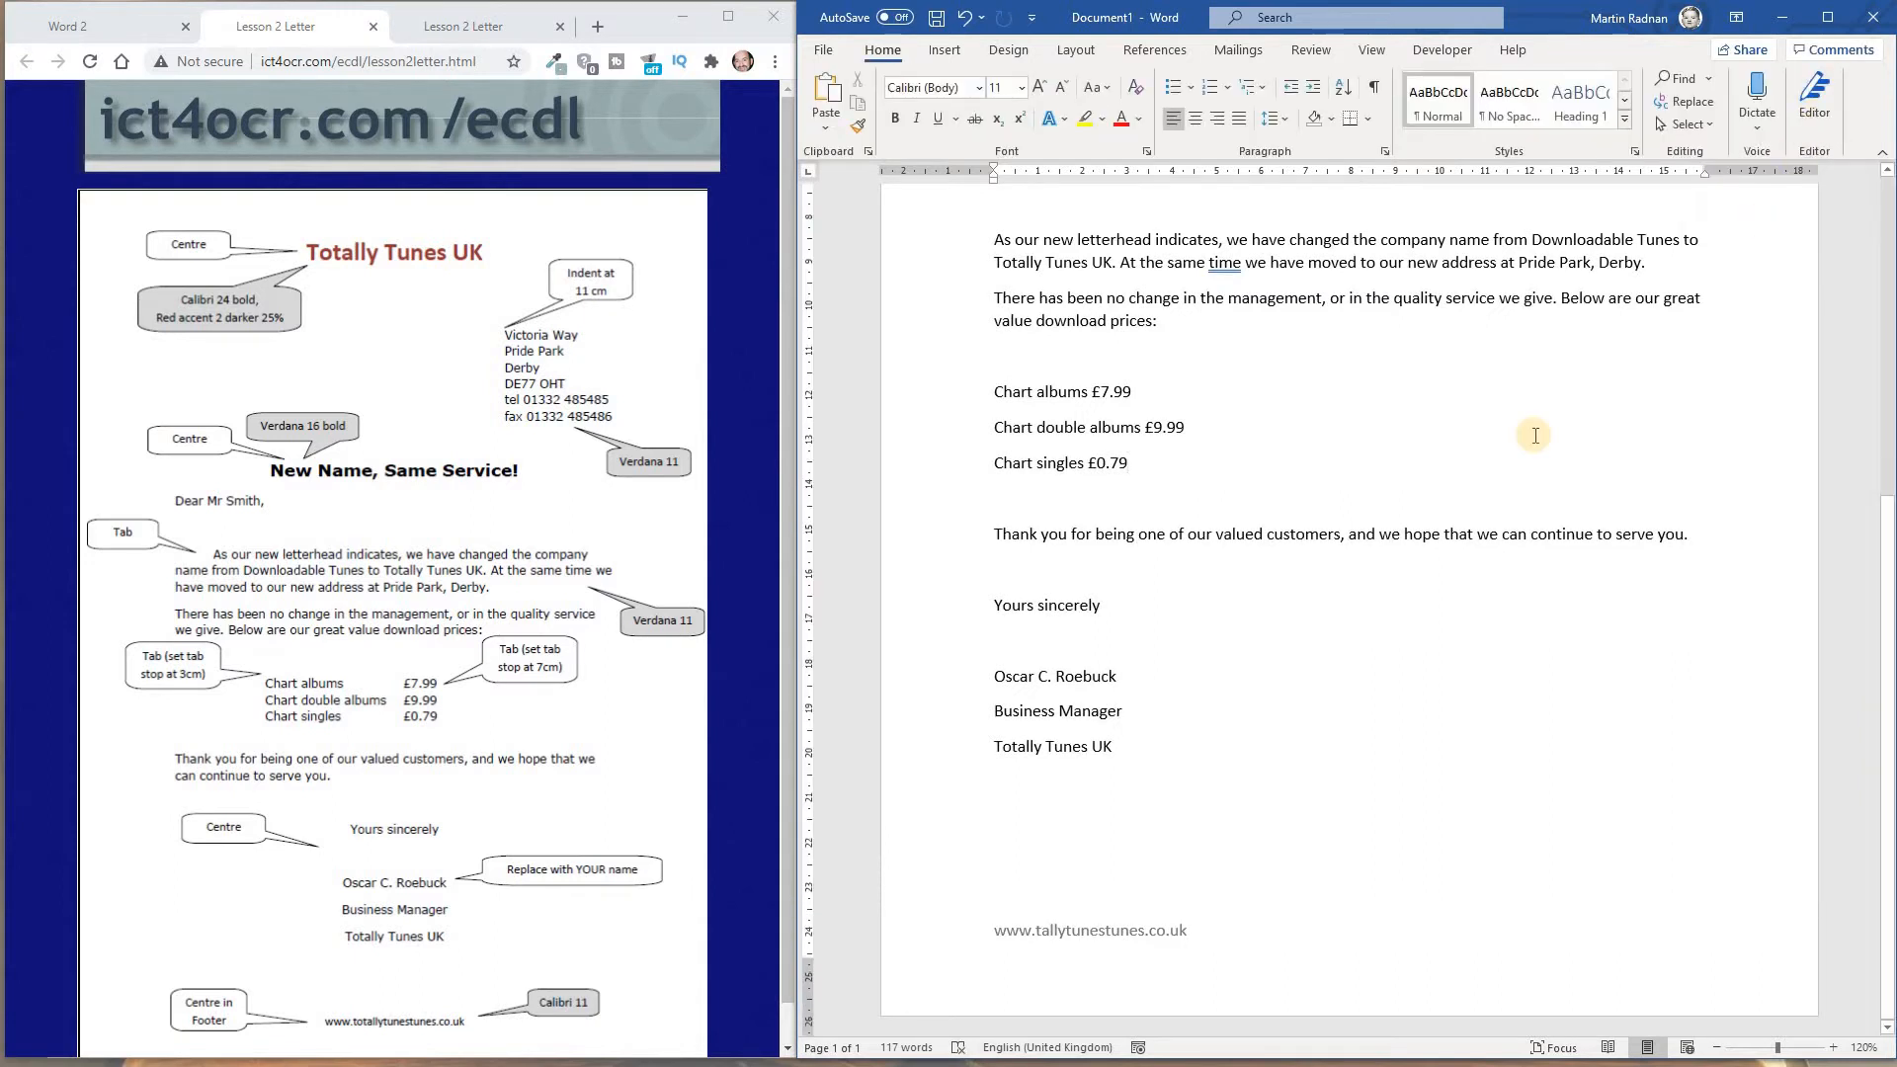
Centre the "Totally Tunes UK" title line at the start of the letter
scroll(1536, 436, up, 8)
scroll(1546, 430, up, 1)
scroll(1546, 427, down, 4)
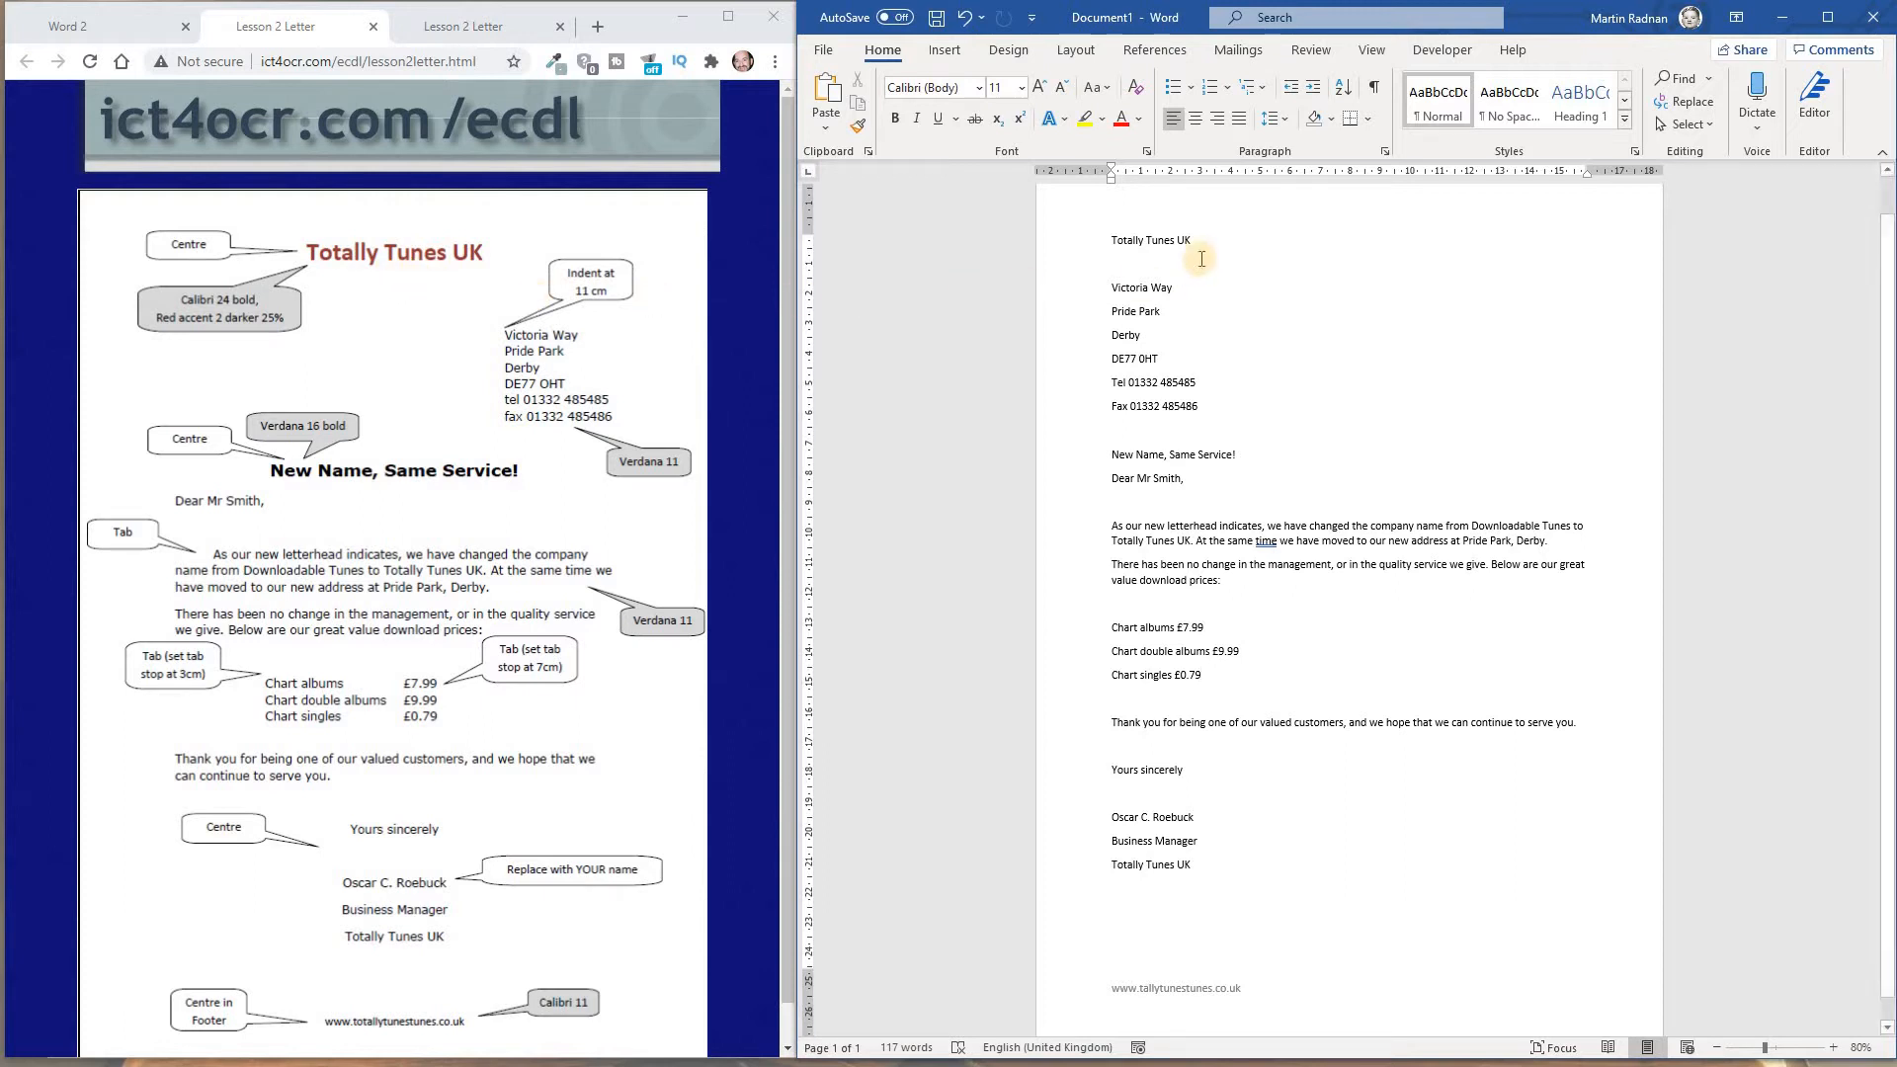
drag(1200, 242, 1120, 246)
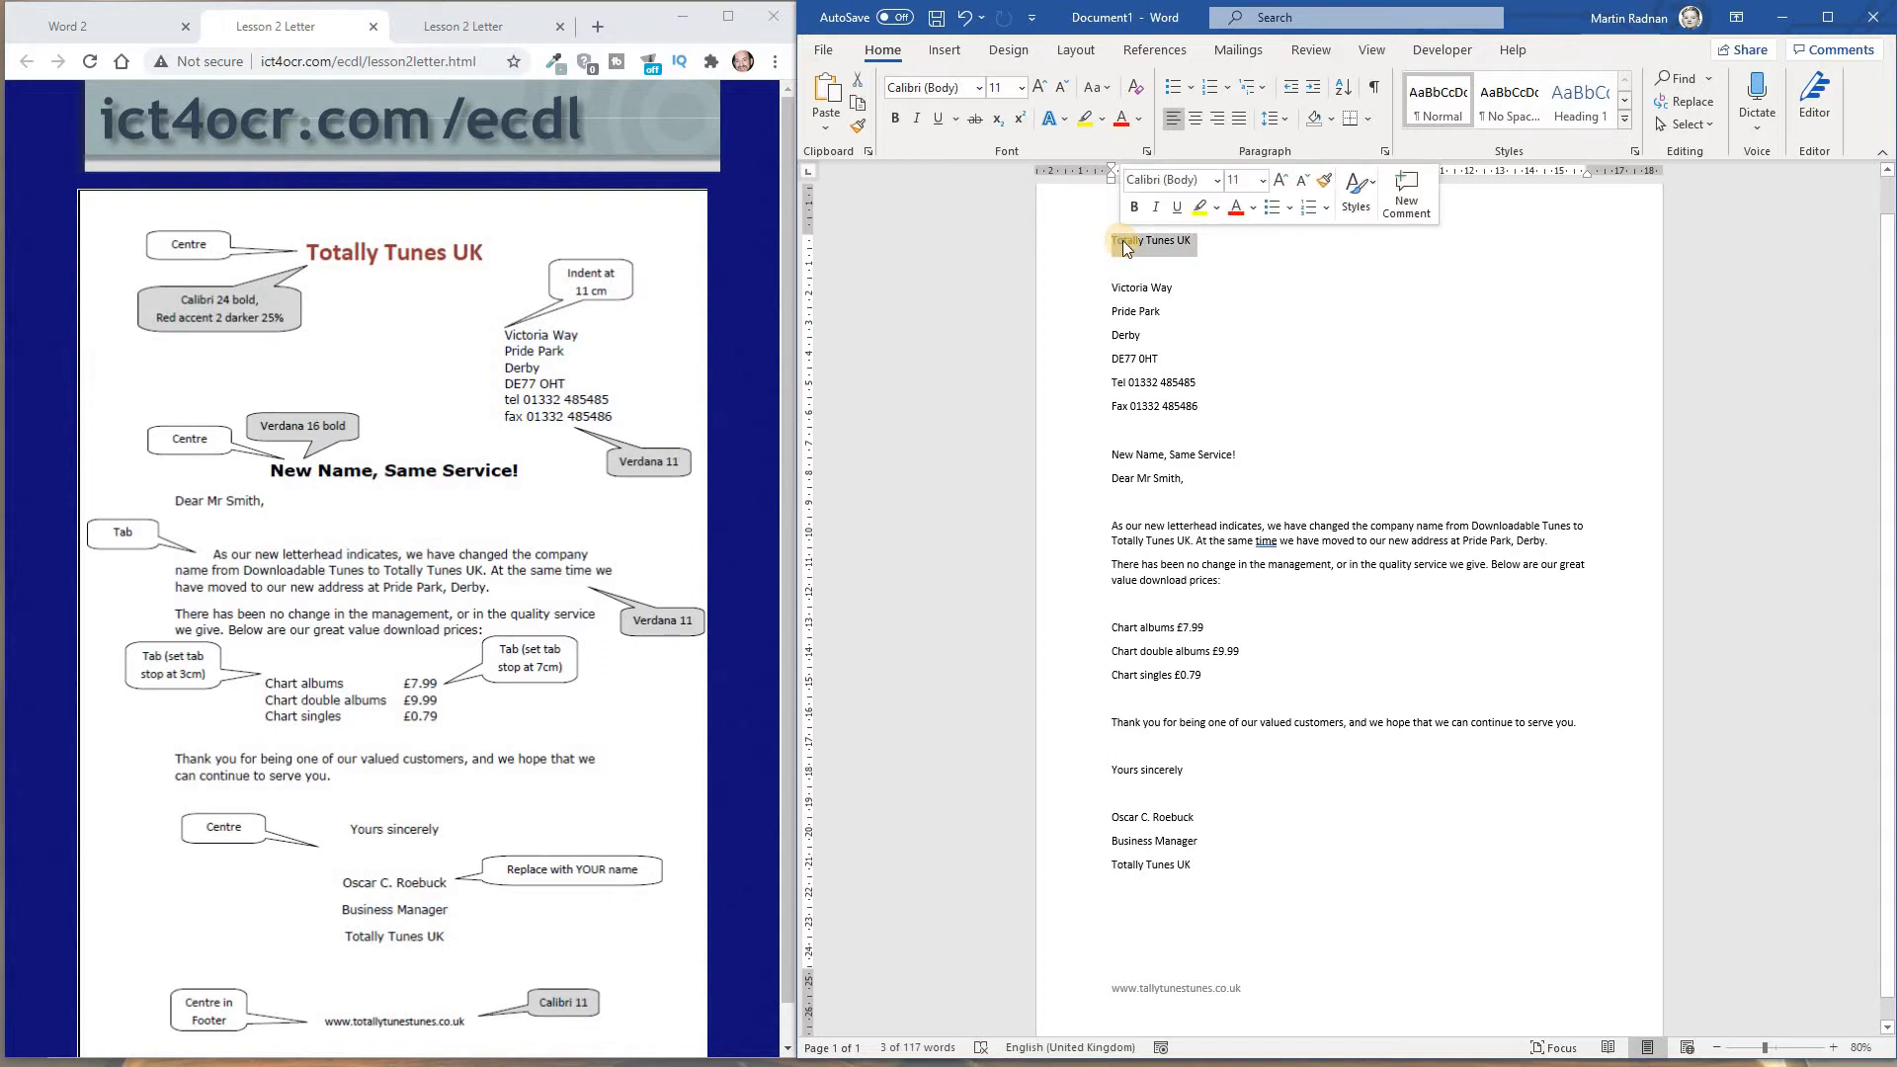
click(1193, 122)
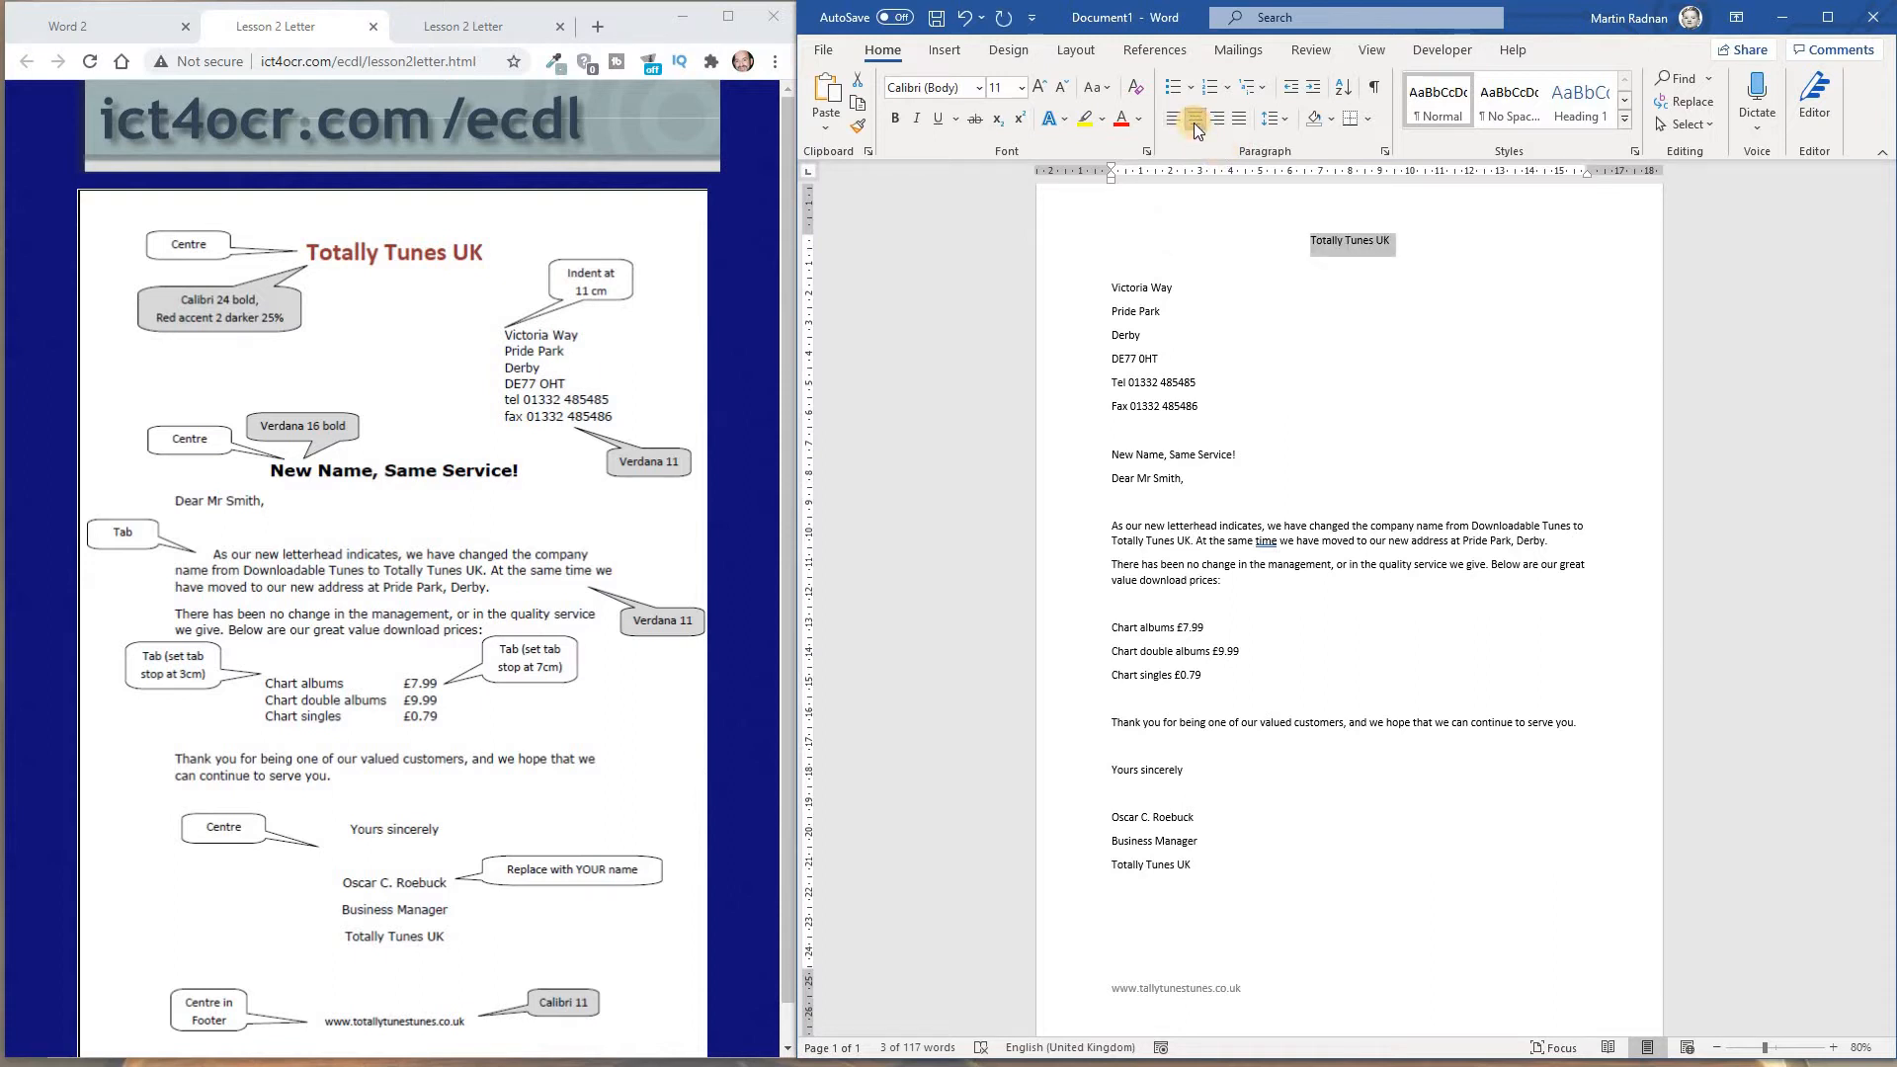
Format the "Totally Tunes UK" title as Calibri (Body), size 24, bold
click(980, 88)
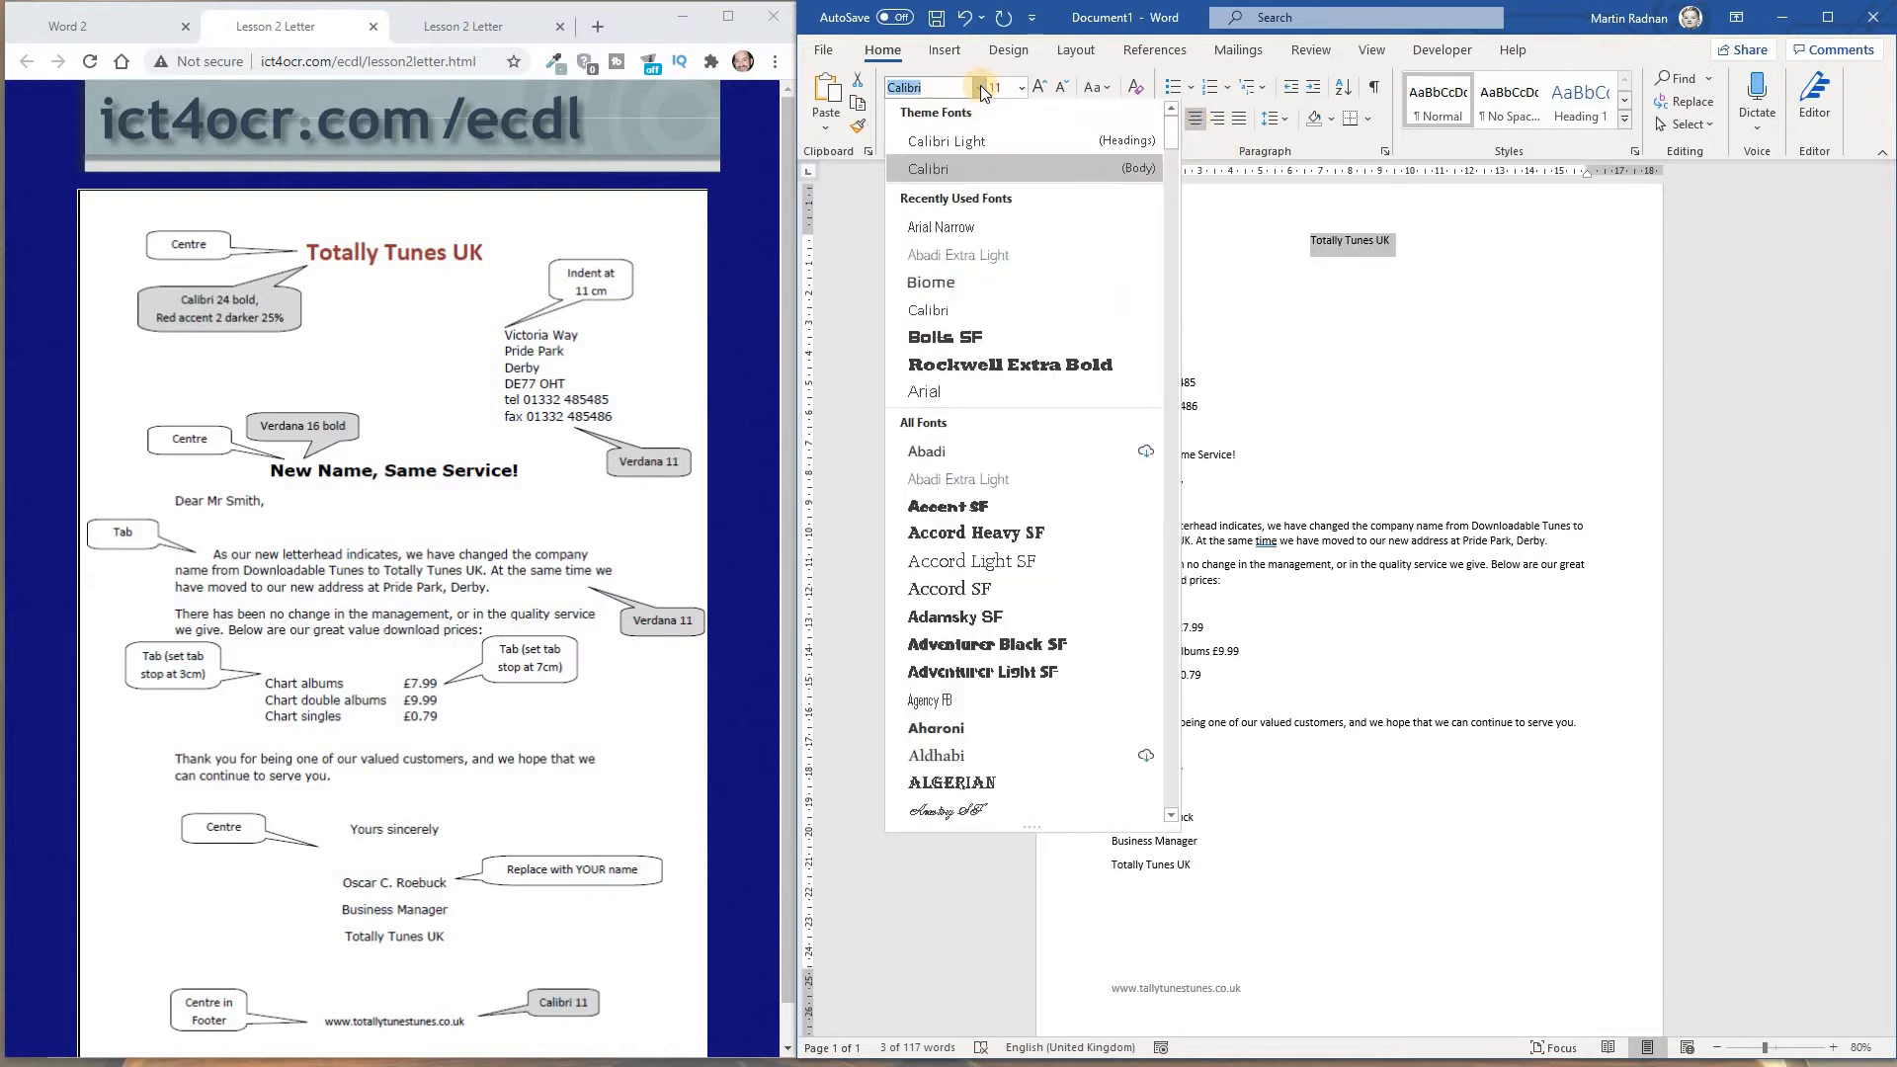
click(985, 164)
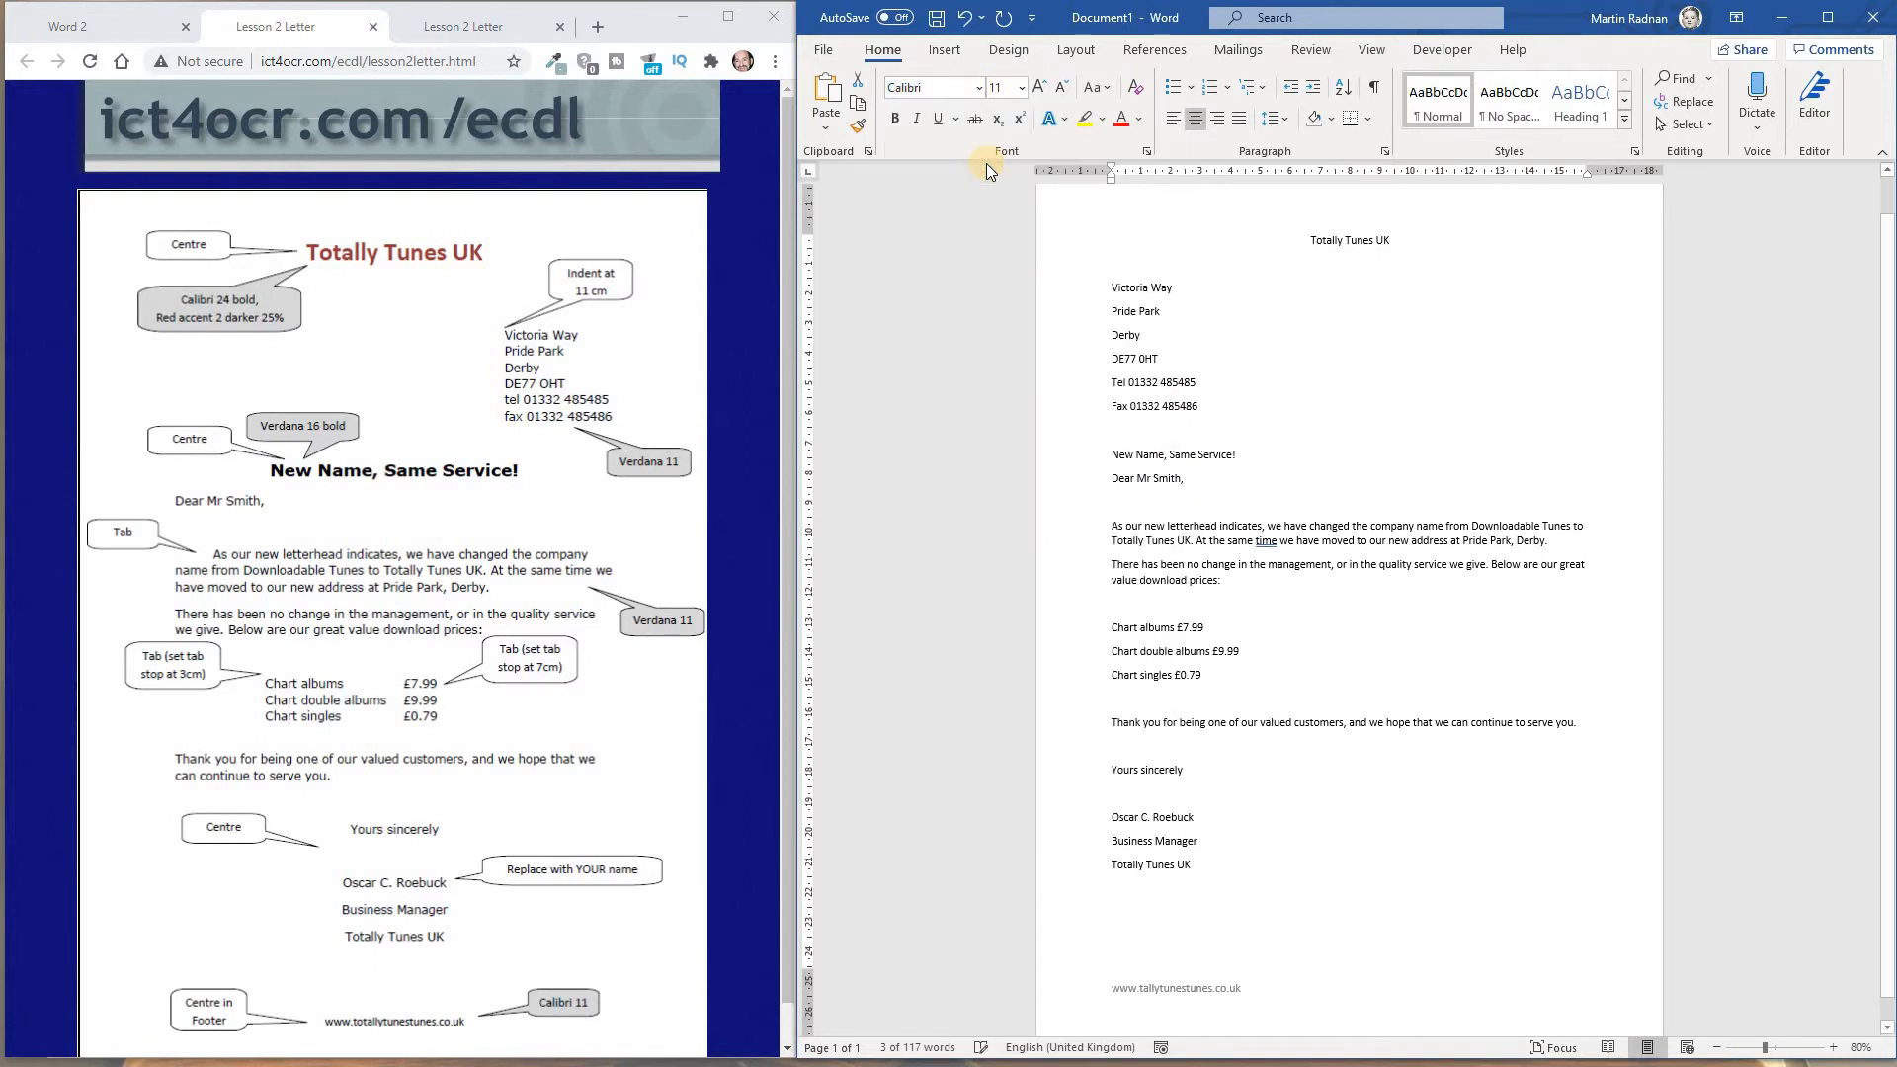
click(1022, 87)
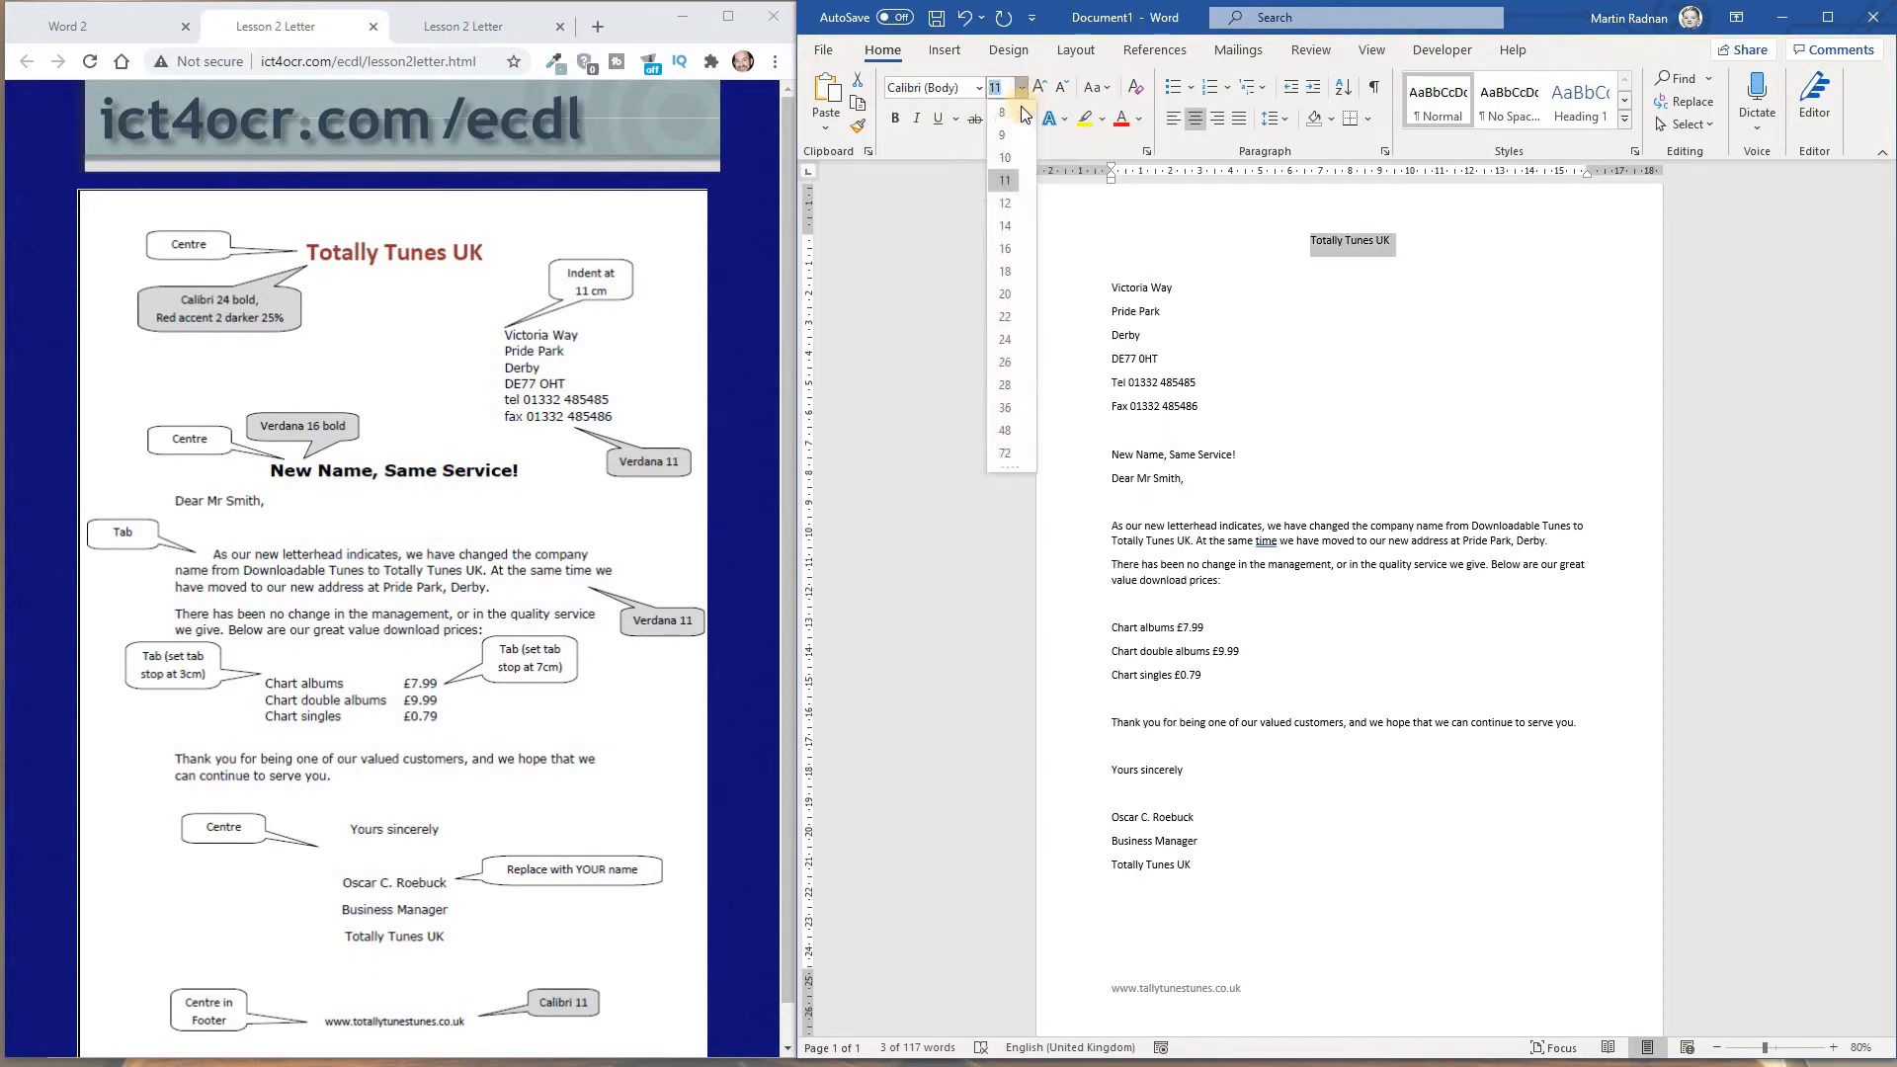
click(1011, 338)
click(895, 119)
Apply a dark orange-red font colour to the "Totally Tunes UK" title
click(1138, 119)
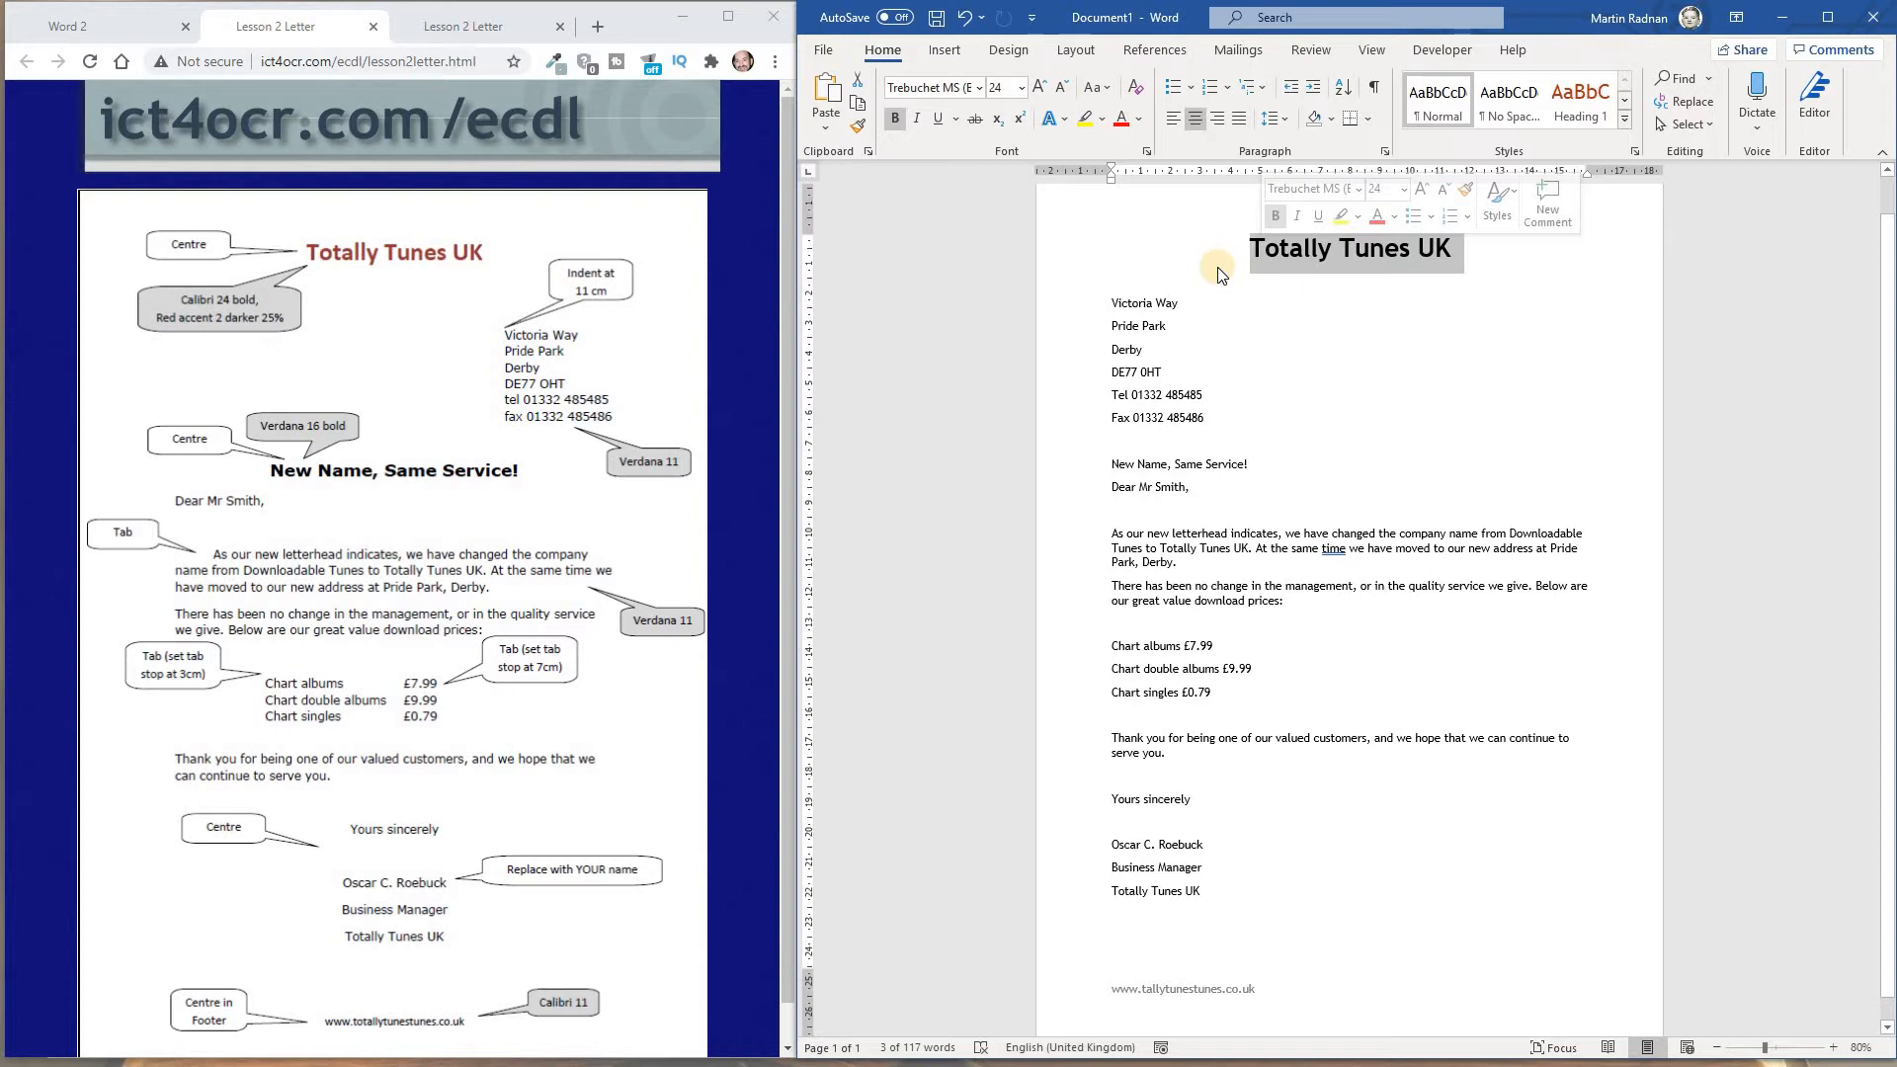
click(1141, 121)
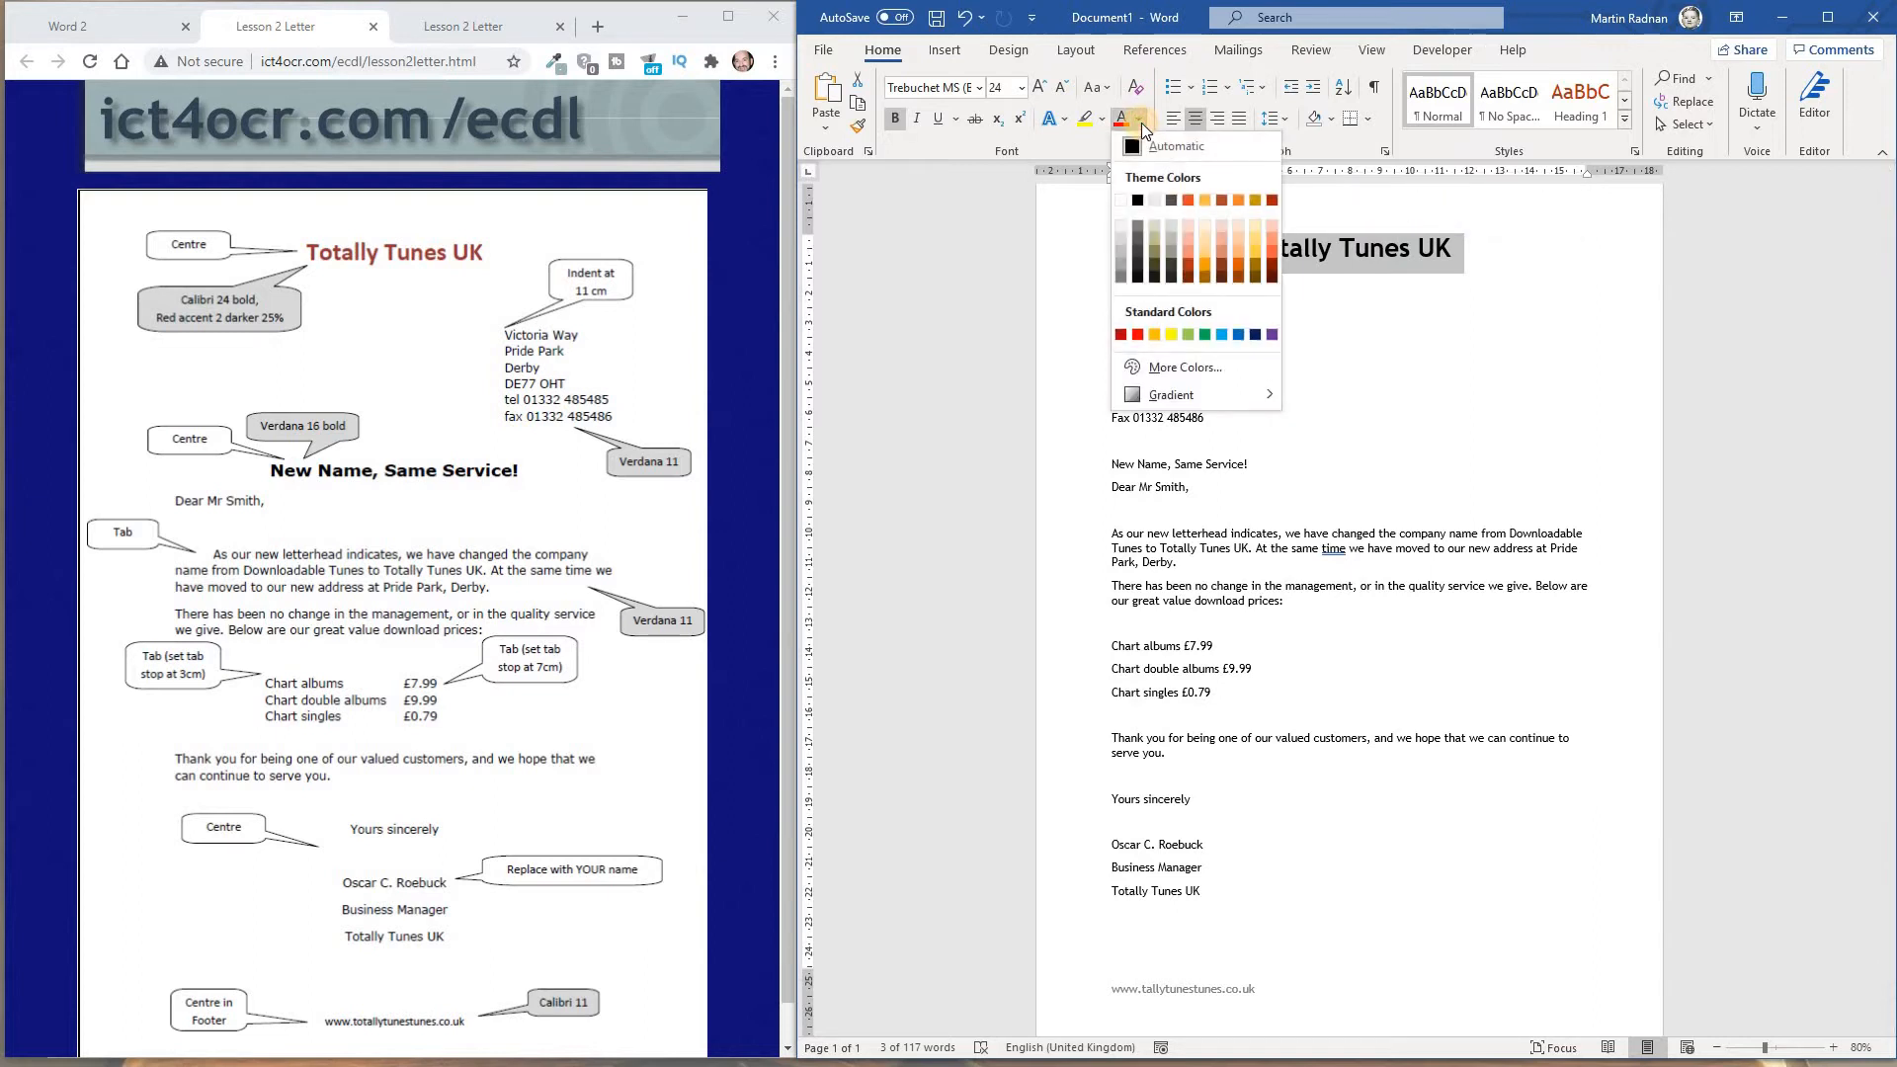
click(1270, 200)
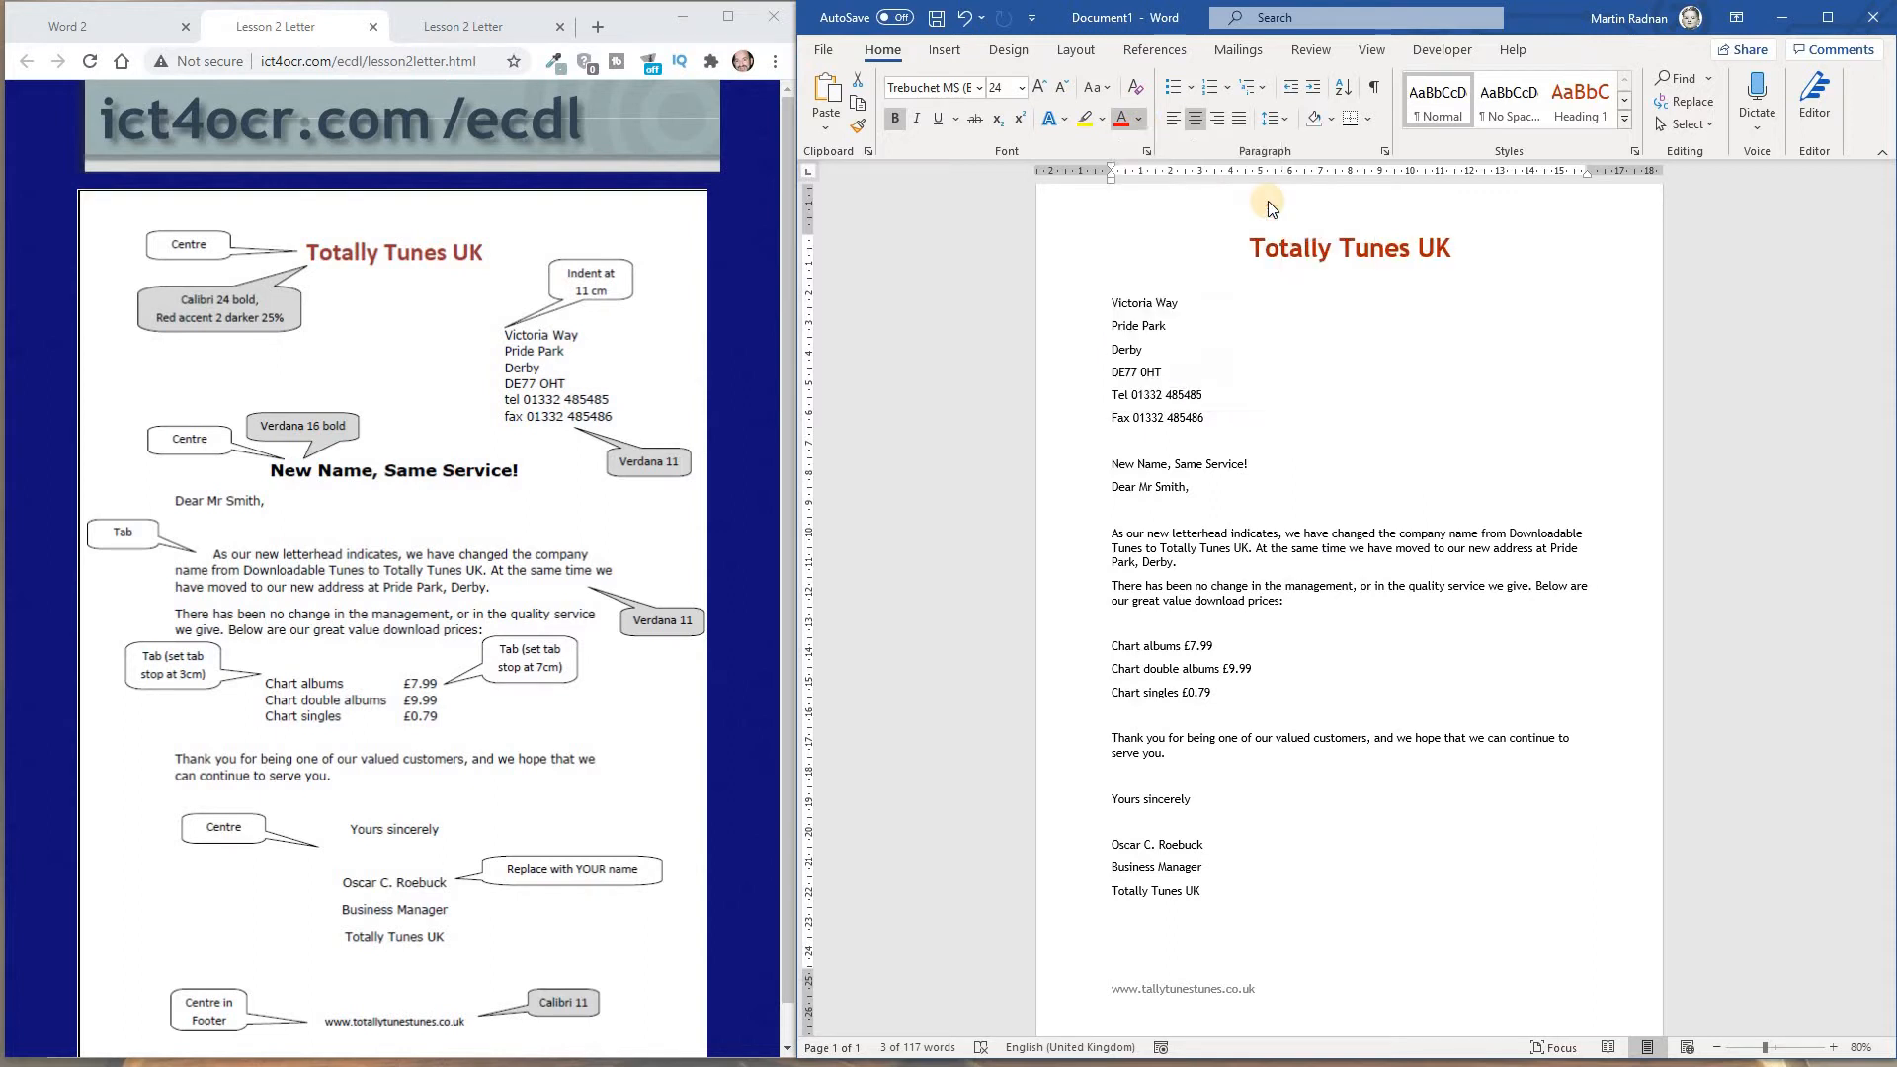
click(1301, 319)
click(1233, 244)
Remove the space after each paragraph in the address block, from Victoria Way through the fax line
click(1214, 422)
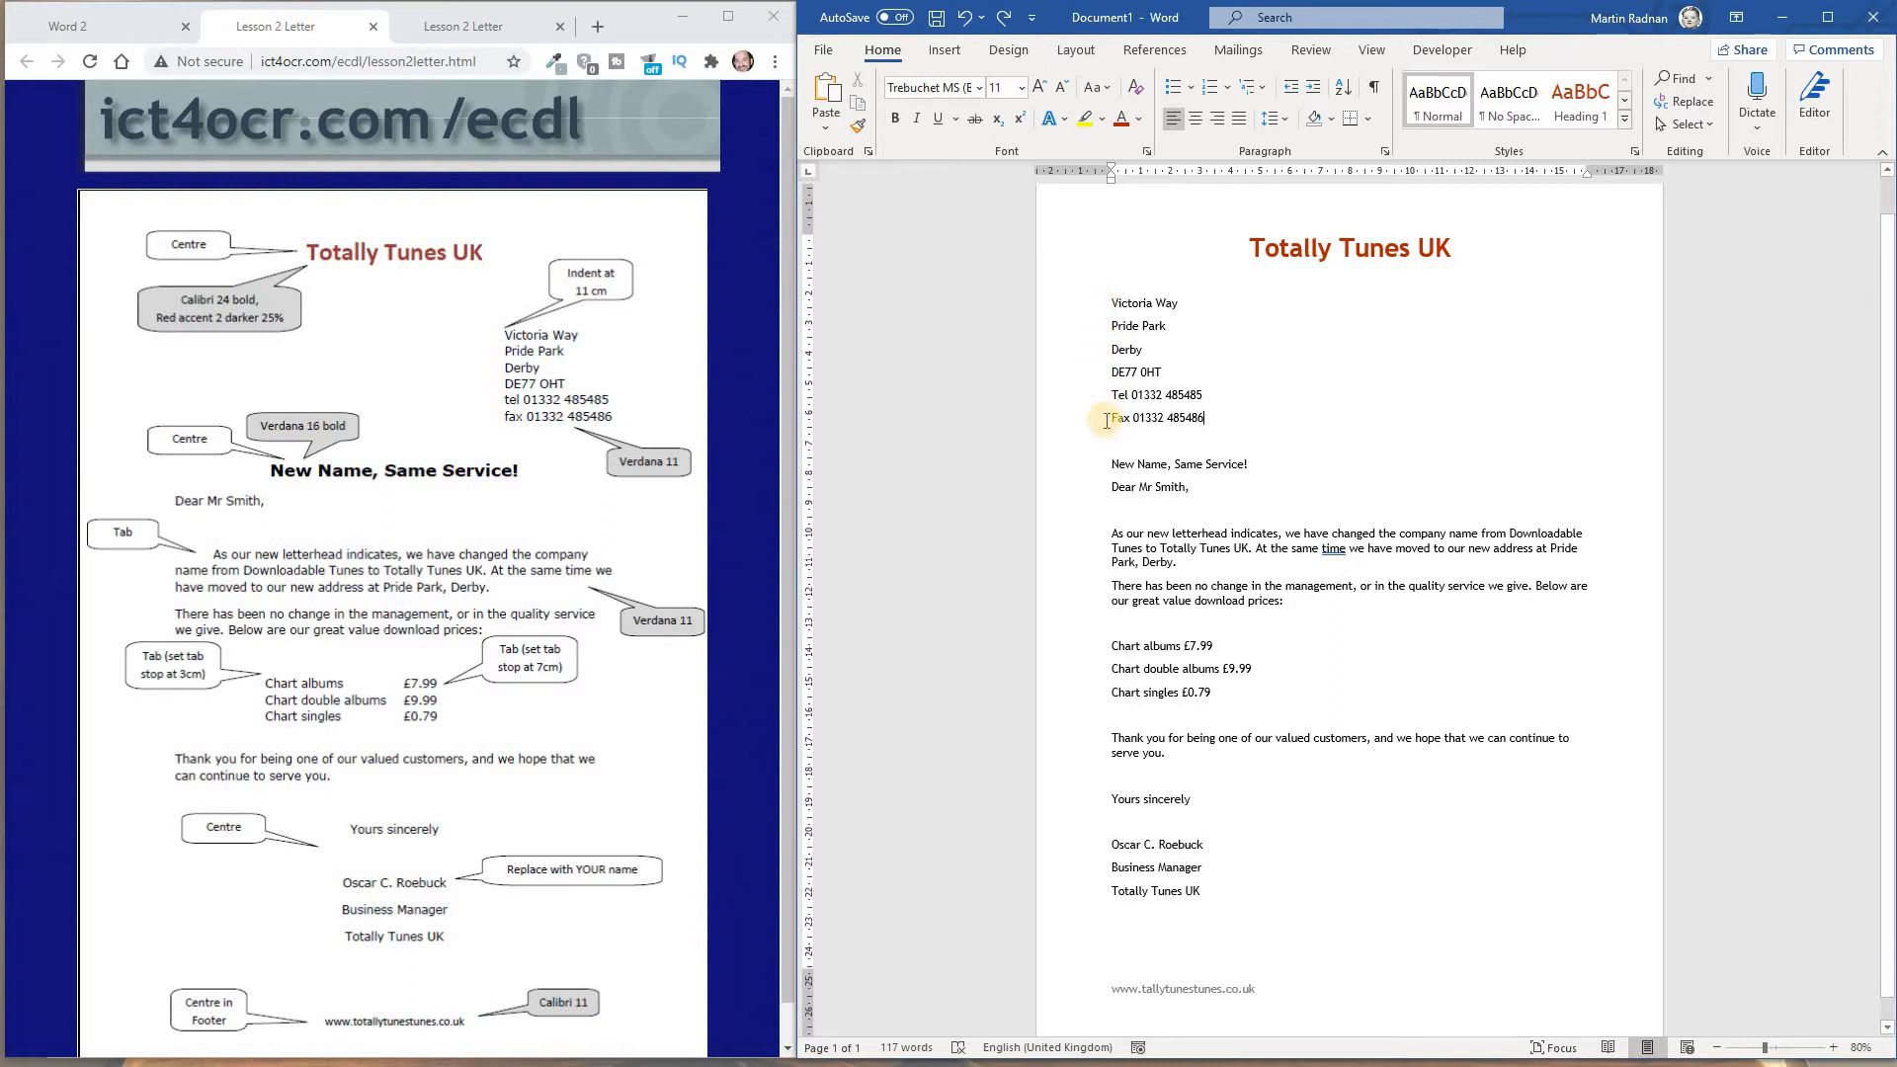
click(1214, 417)
drag(1214, 418, 1112, 318)
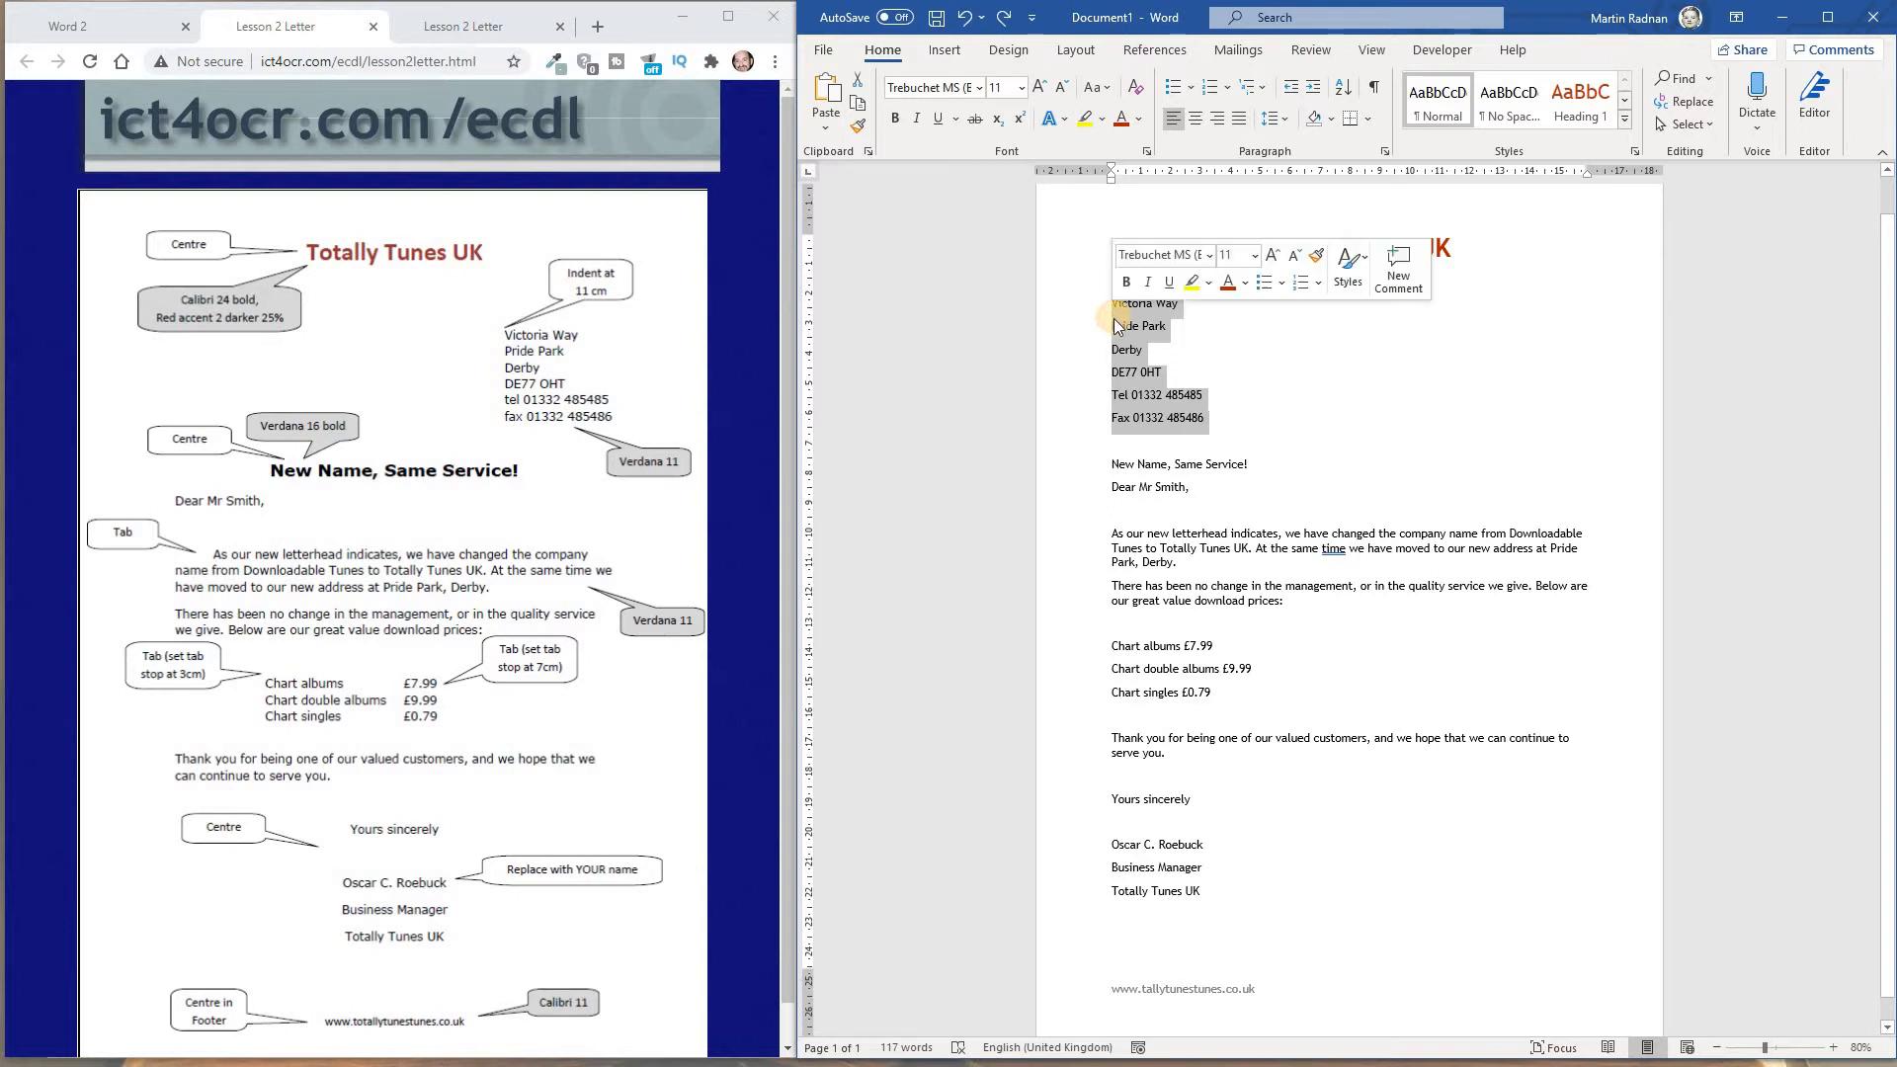
click(1286, 119)
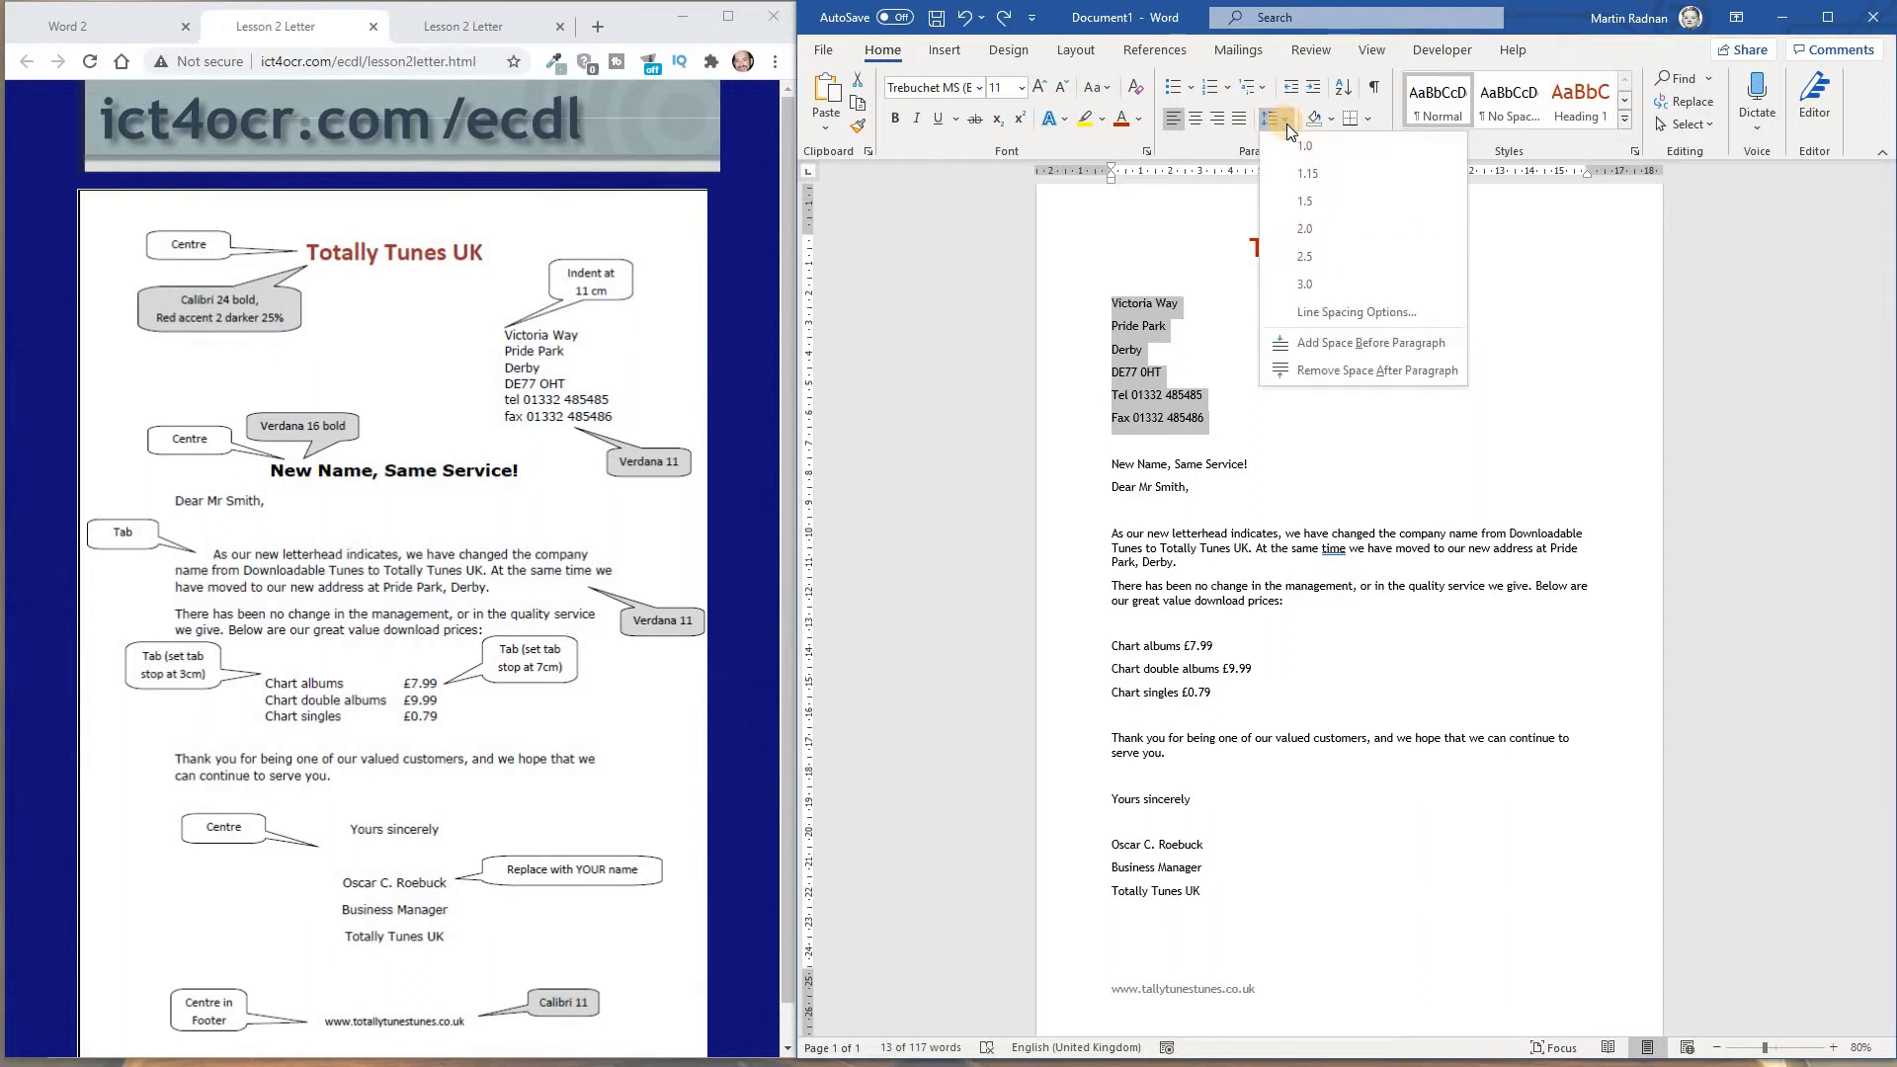
click(1383, 371)
click(1254, 372)
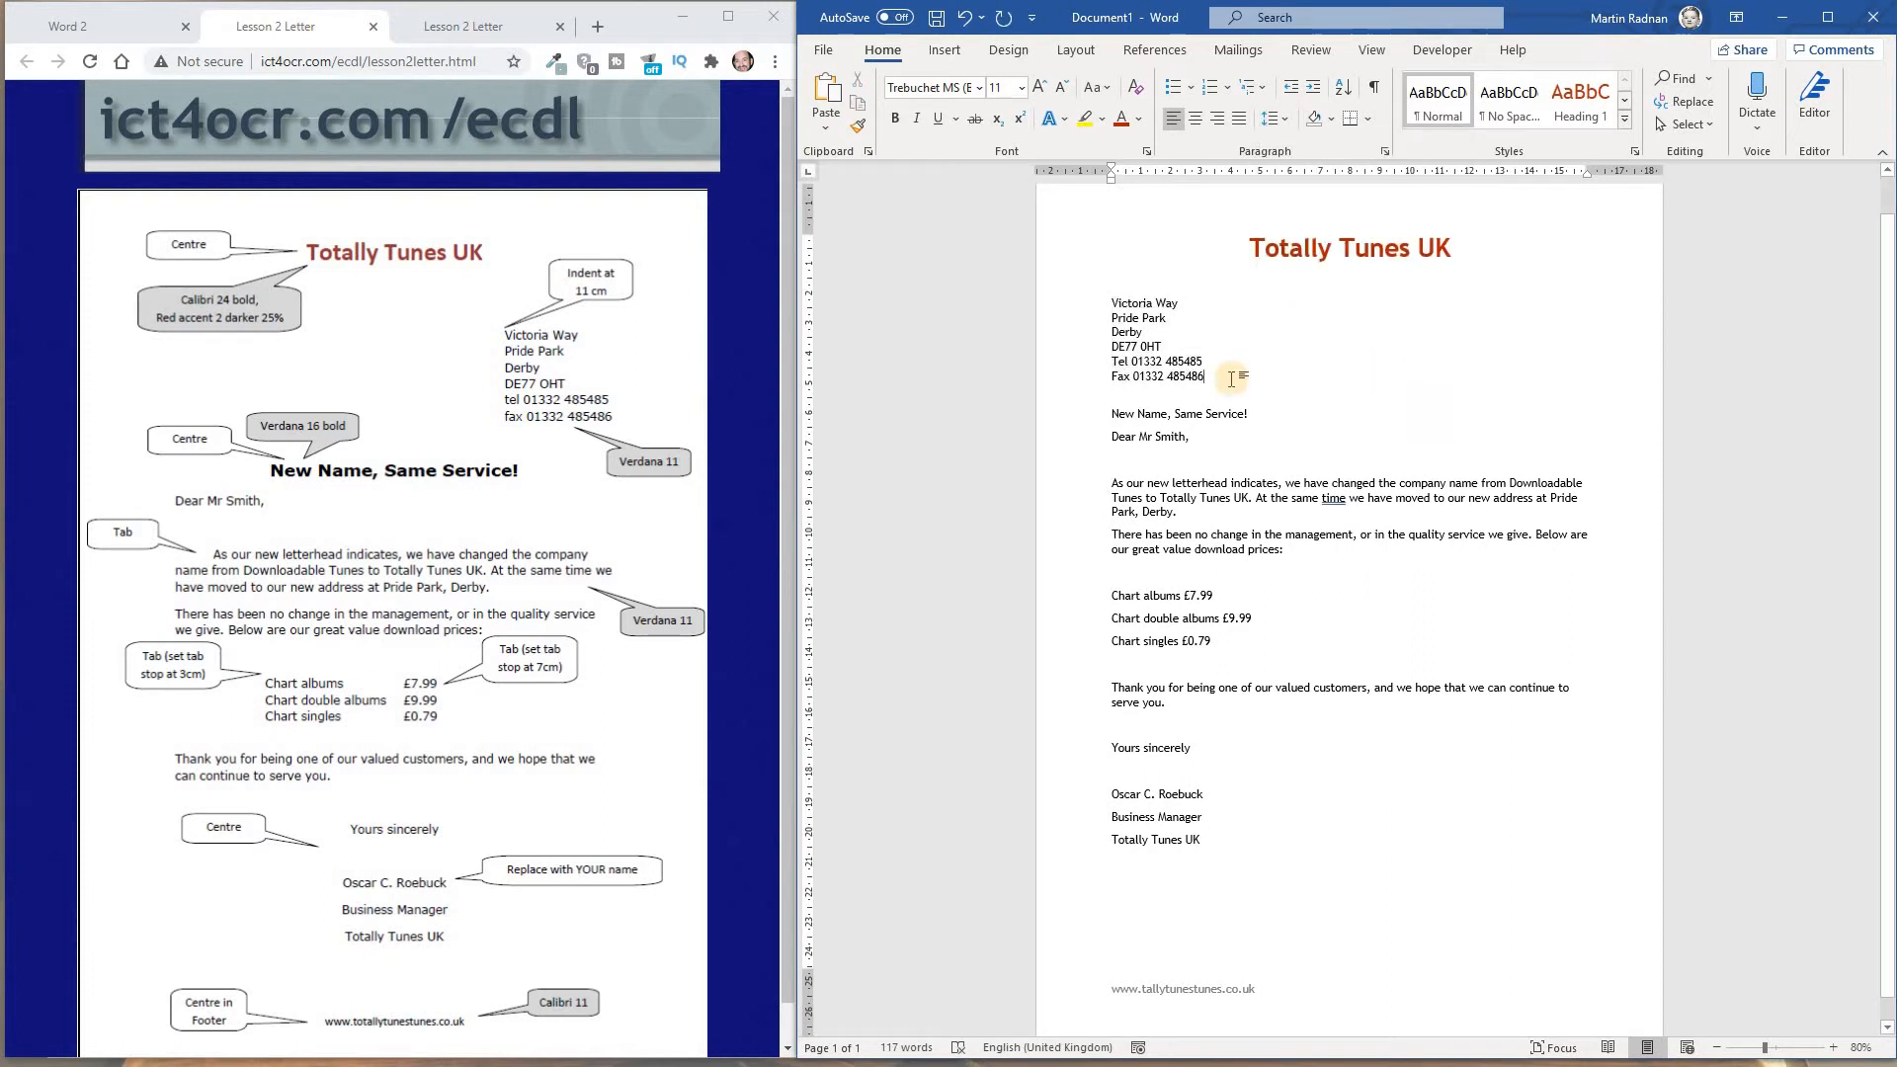
Keep the address block left-aligned and set its left indent to 11 cm
drag(1225, 373, 1108, 301)
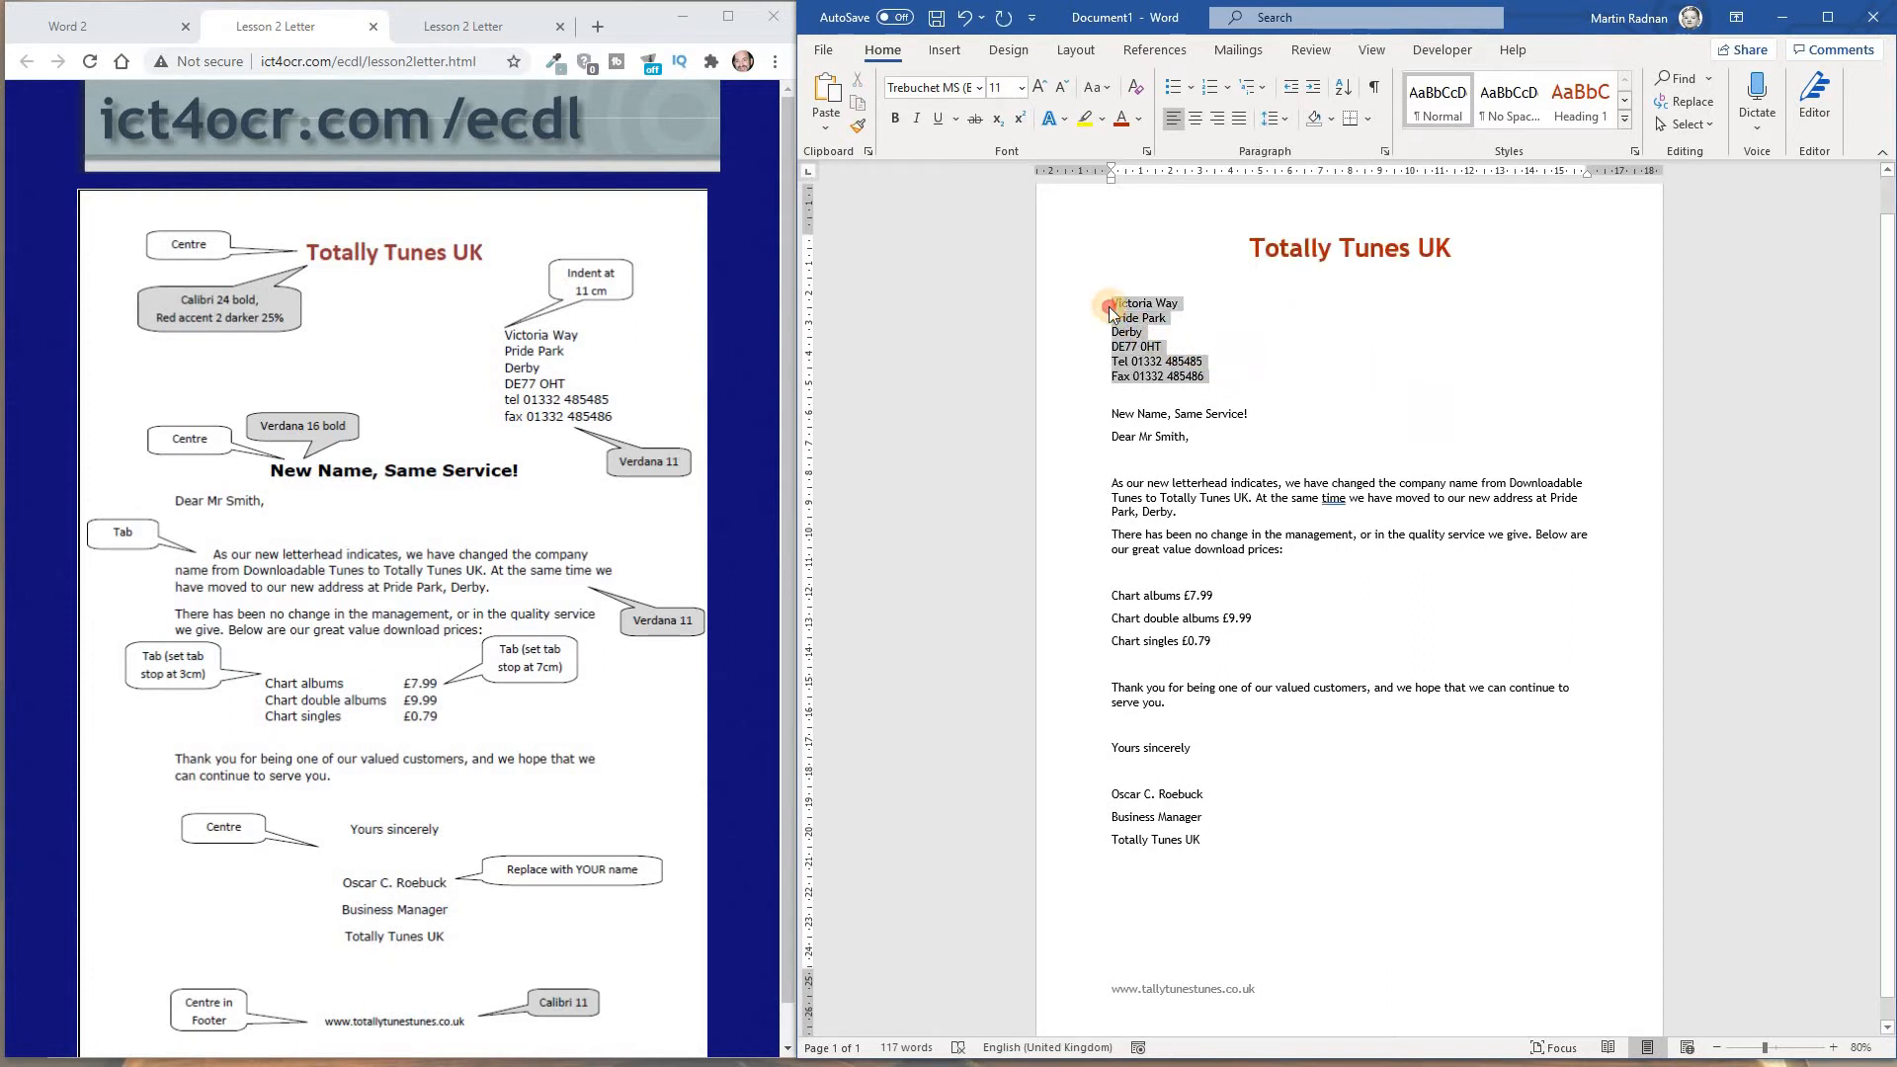
click(1219, 121)
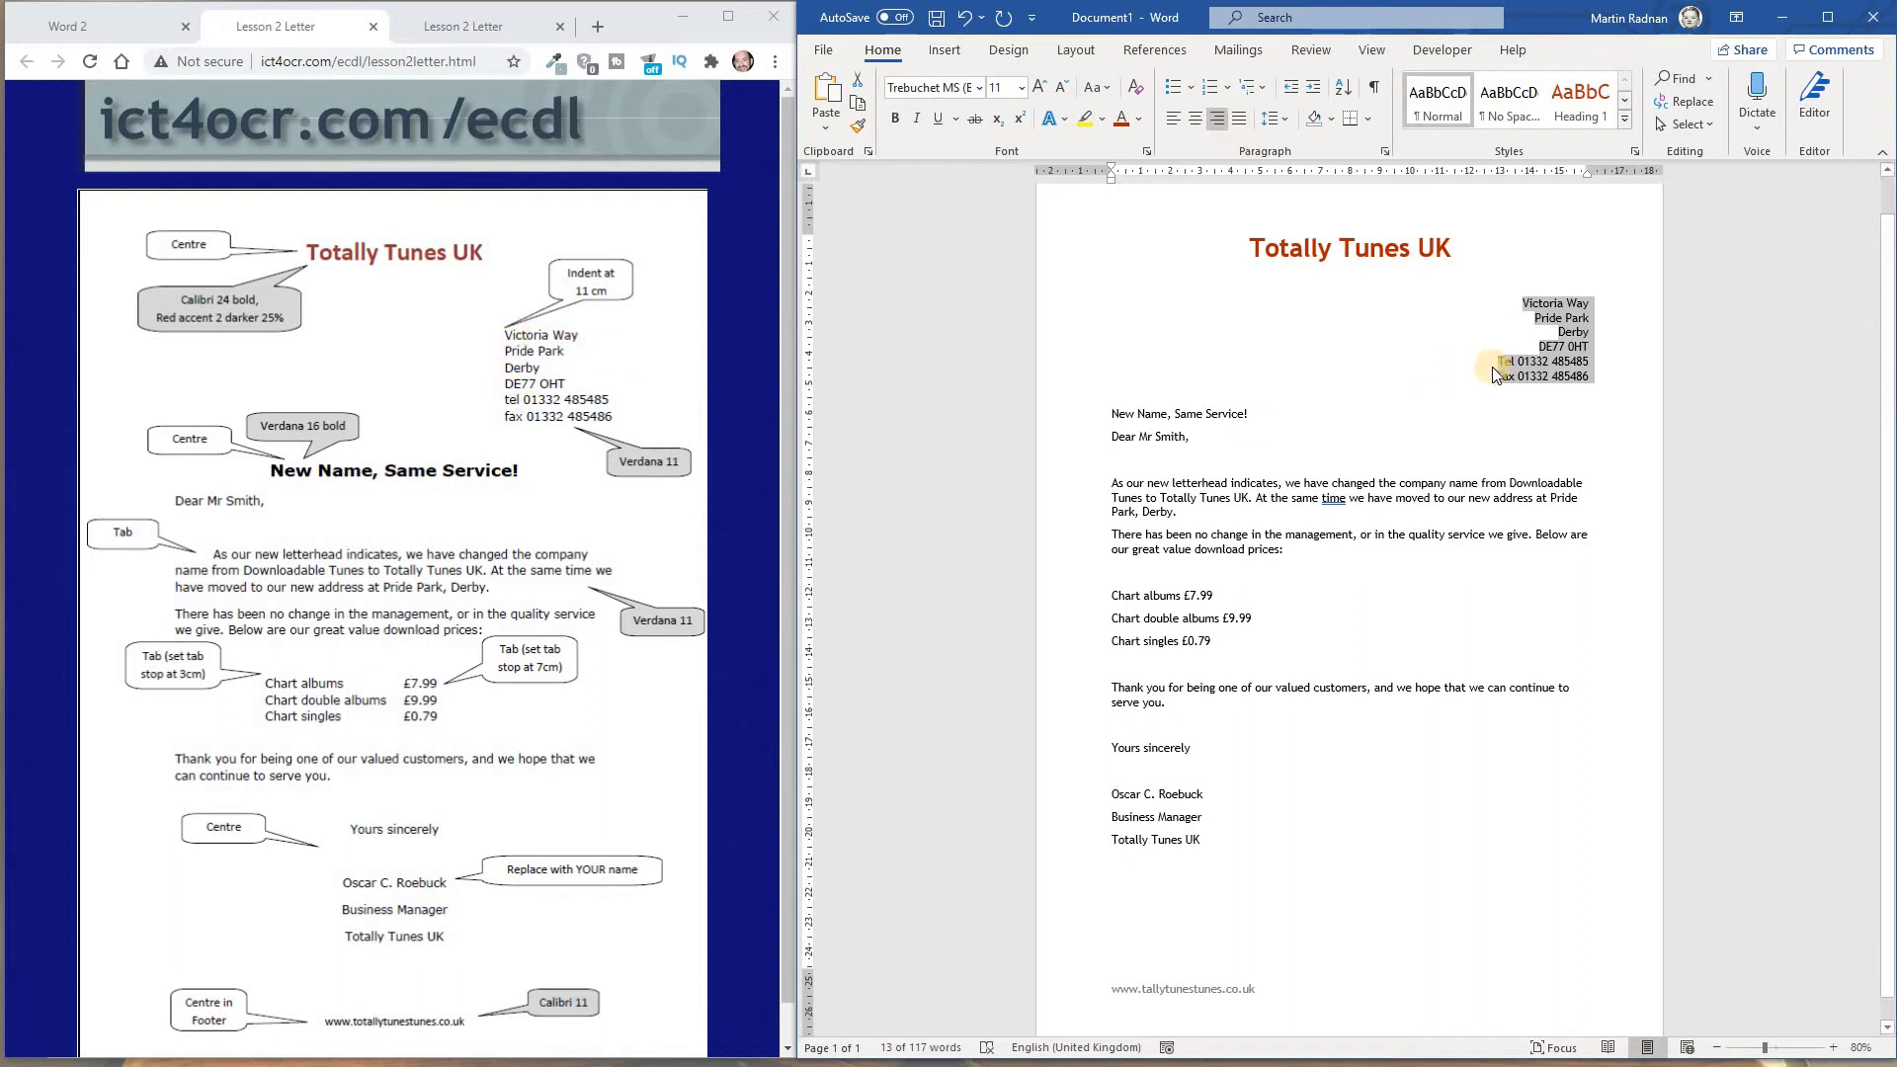
click(1176, 132)
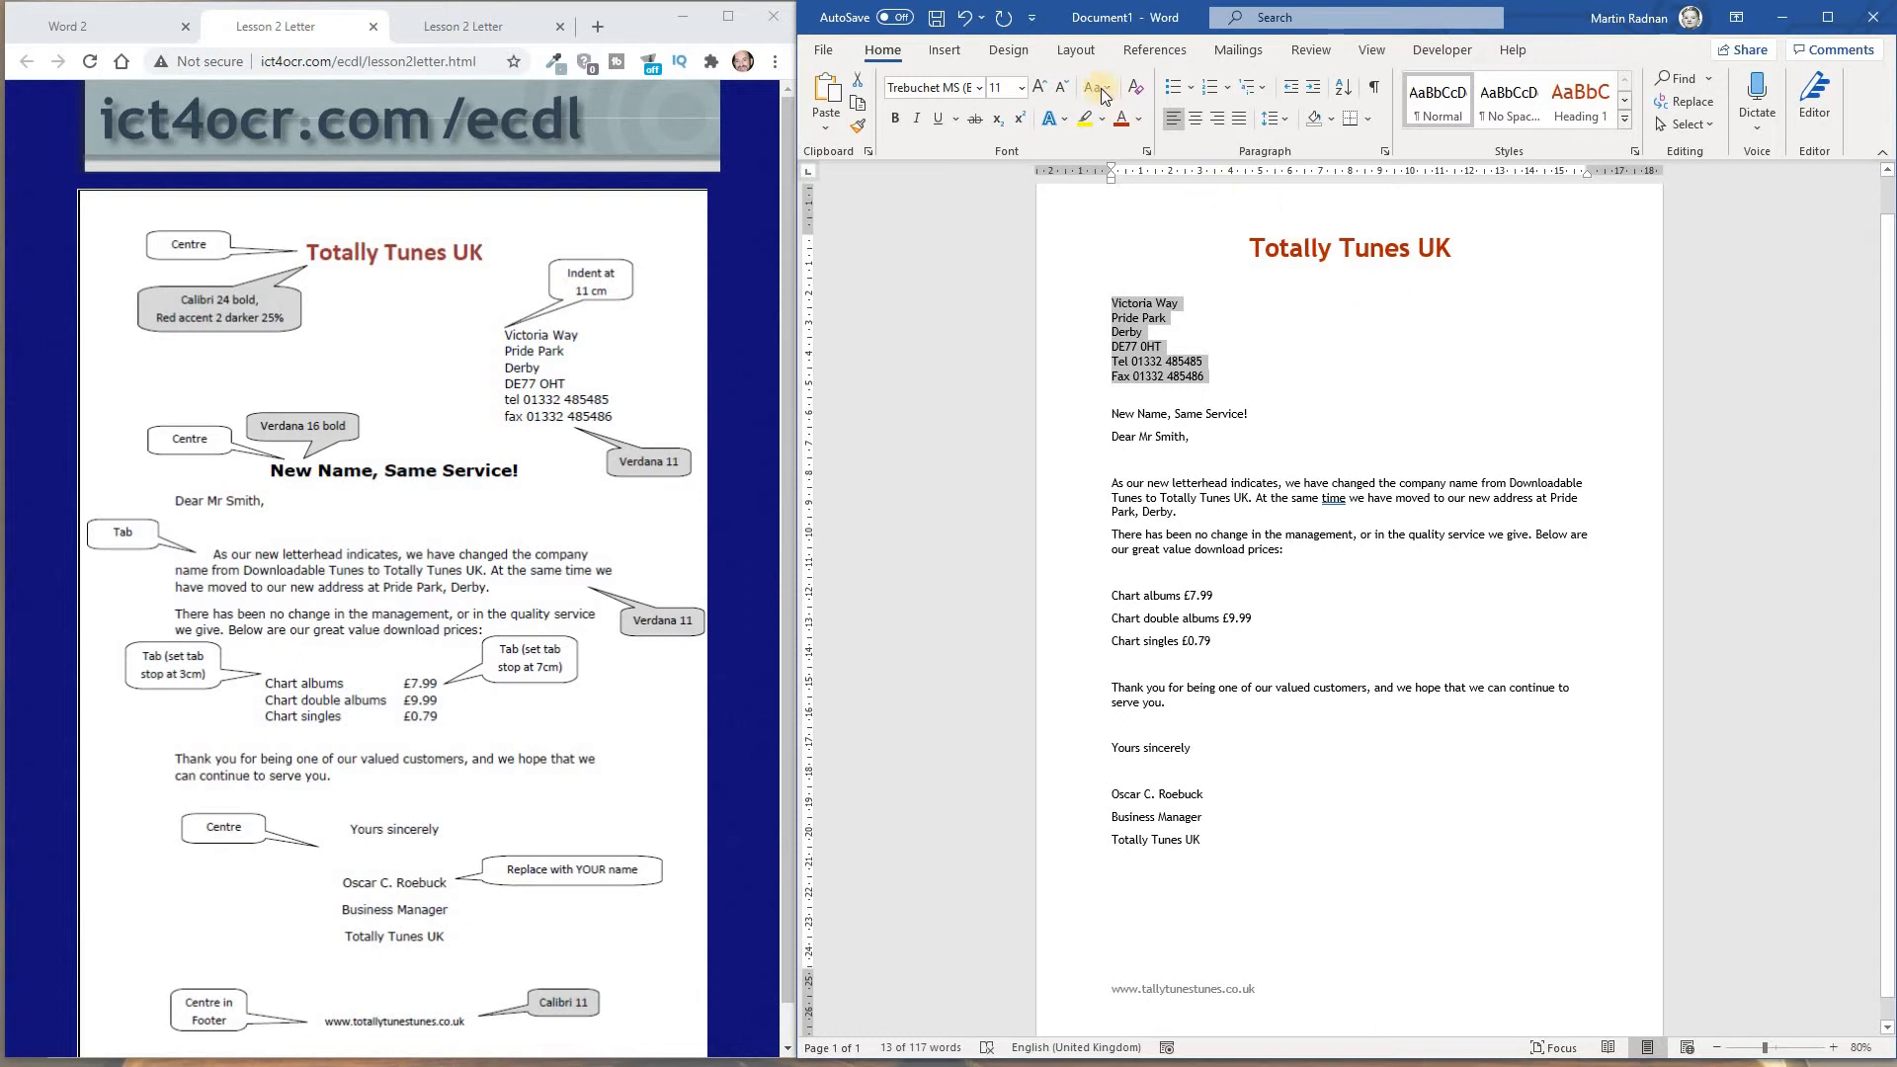
click(1067, 58)
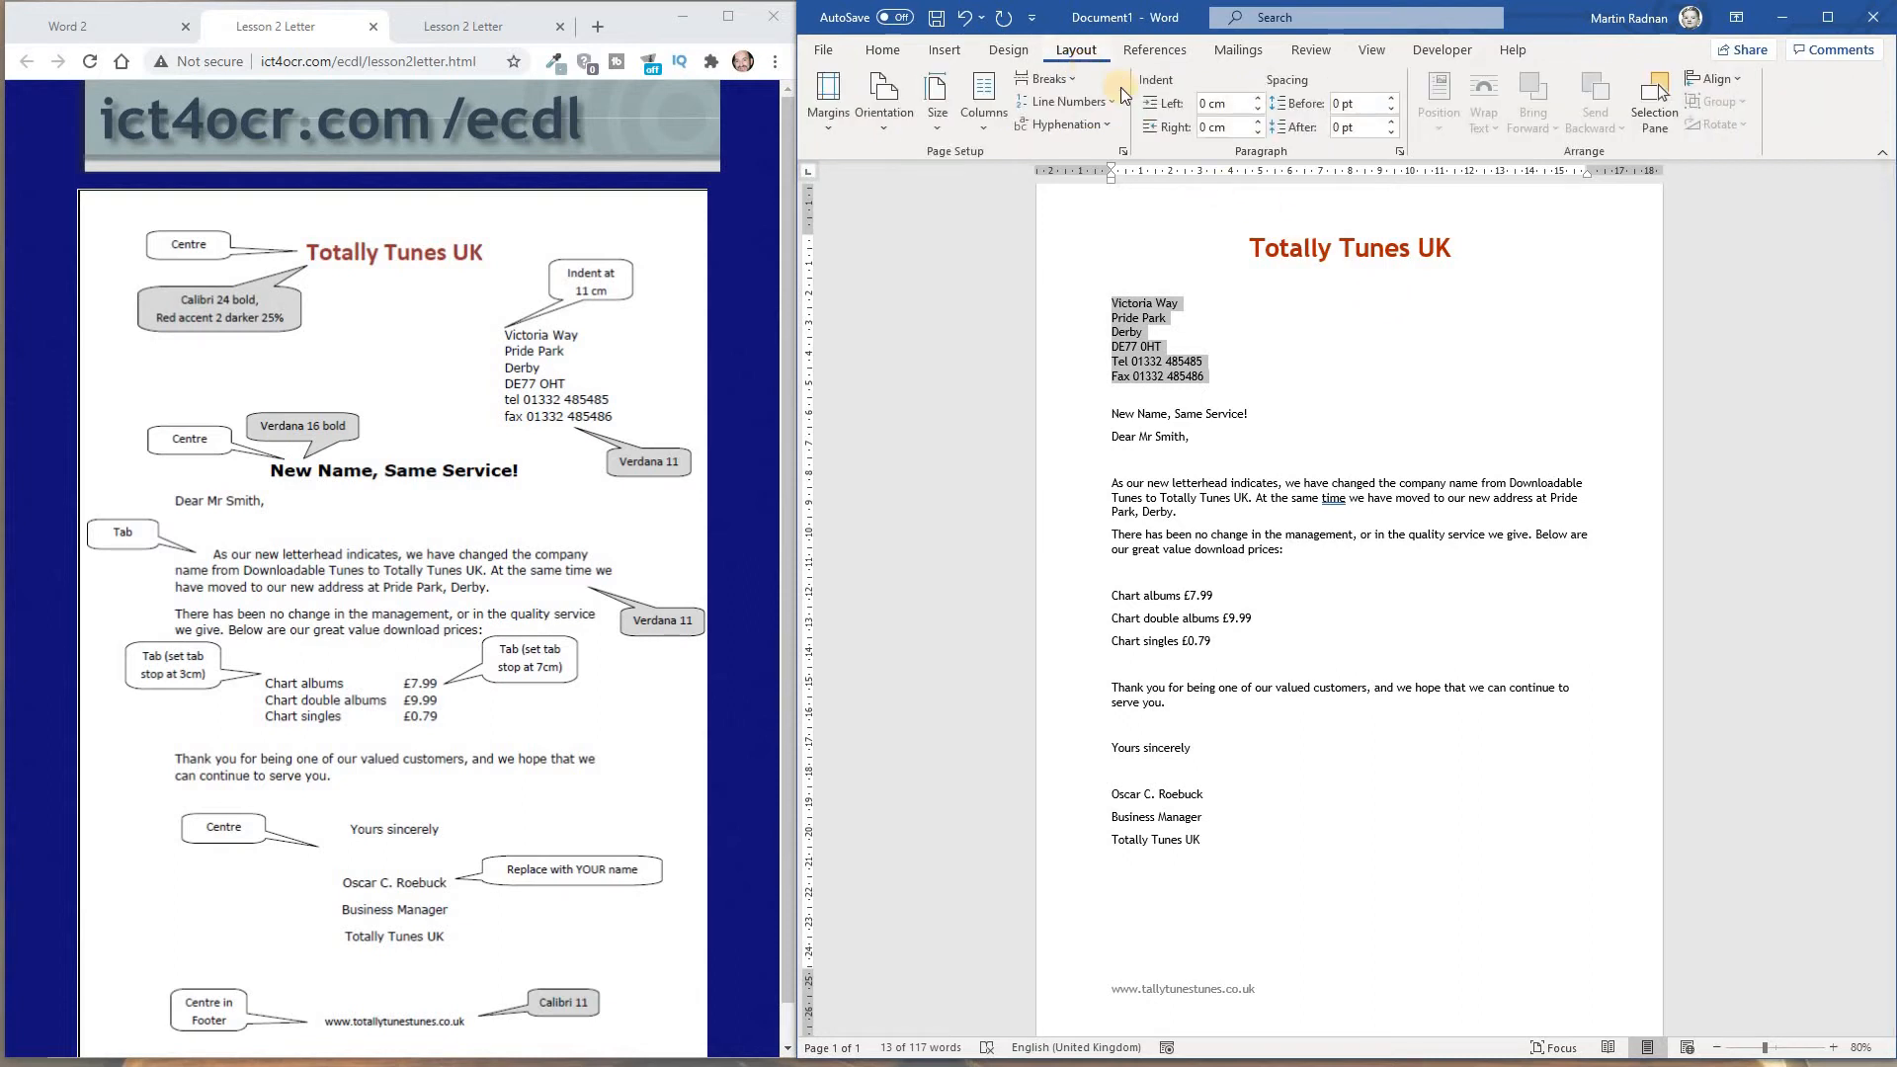
click(1227, 104)
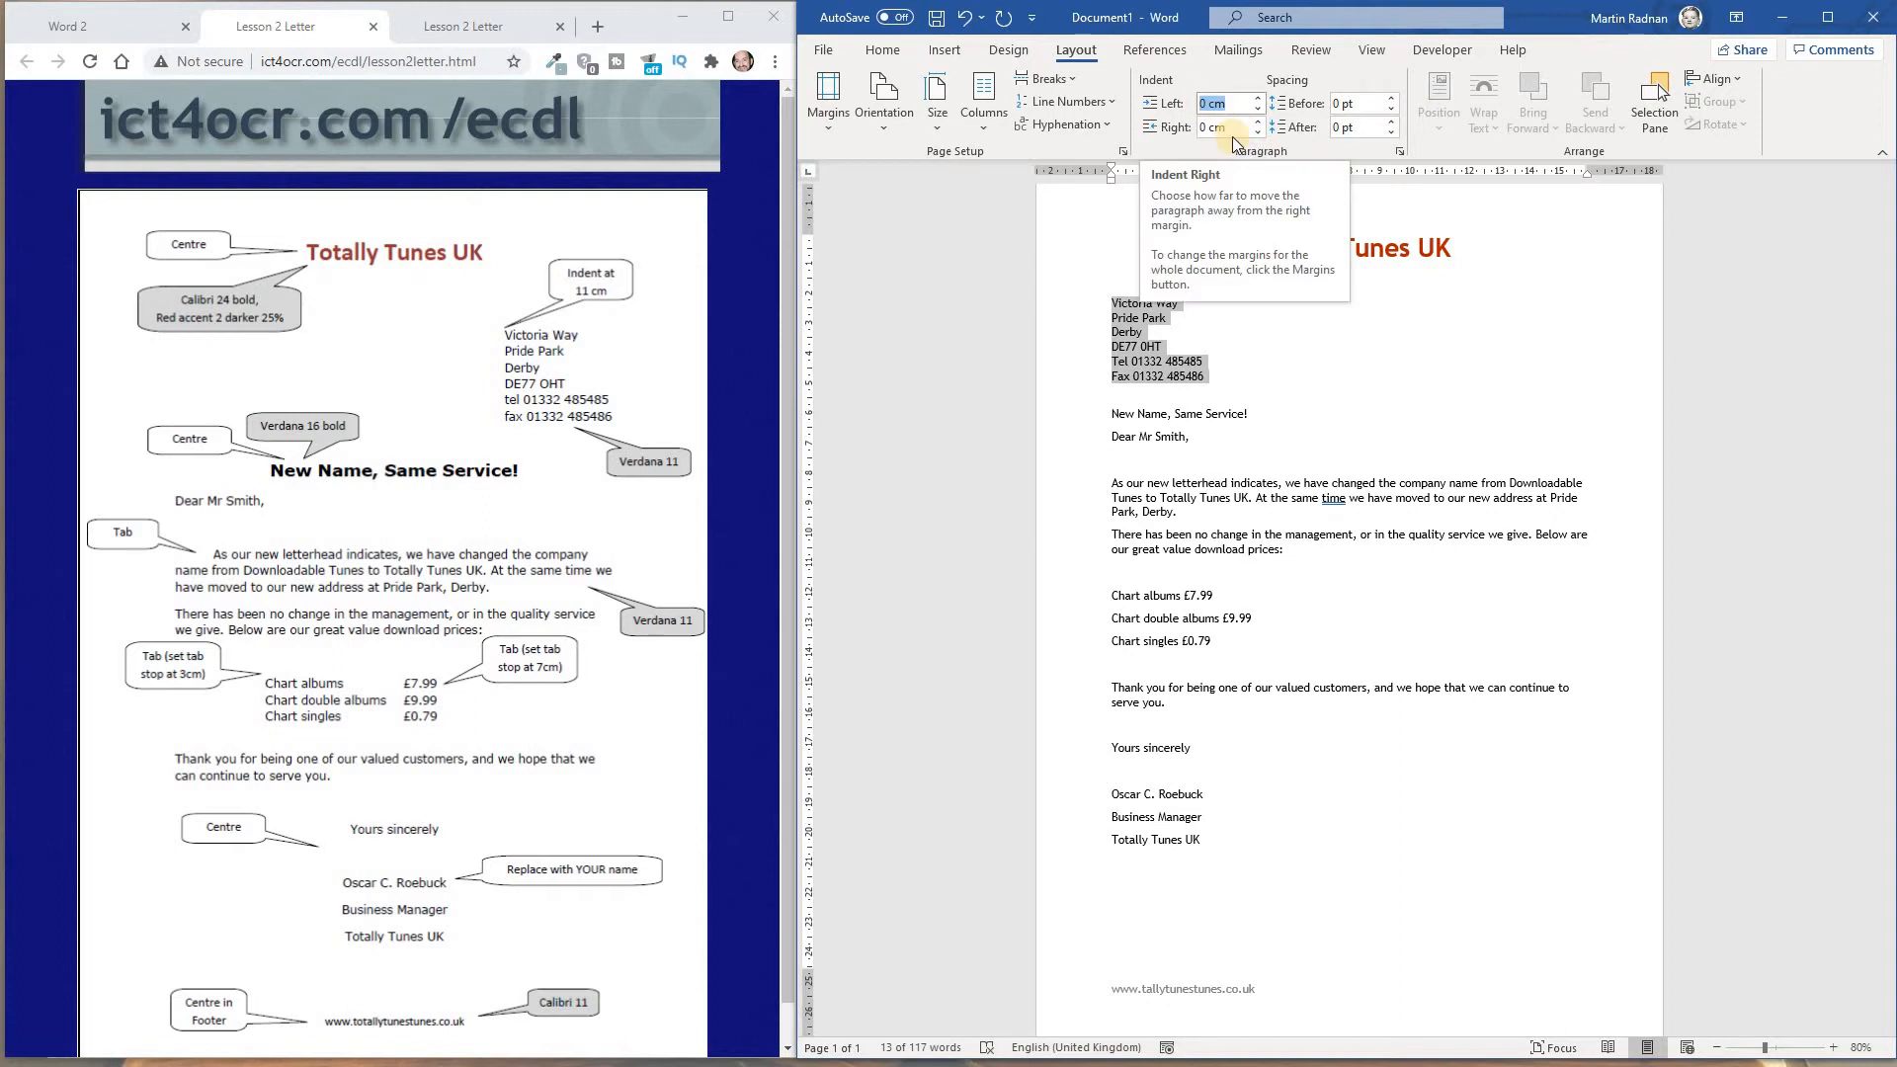
text(1)
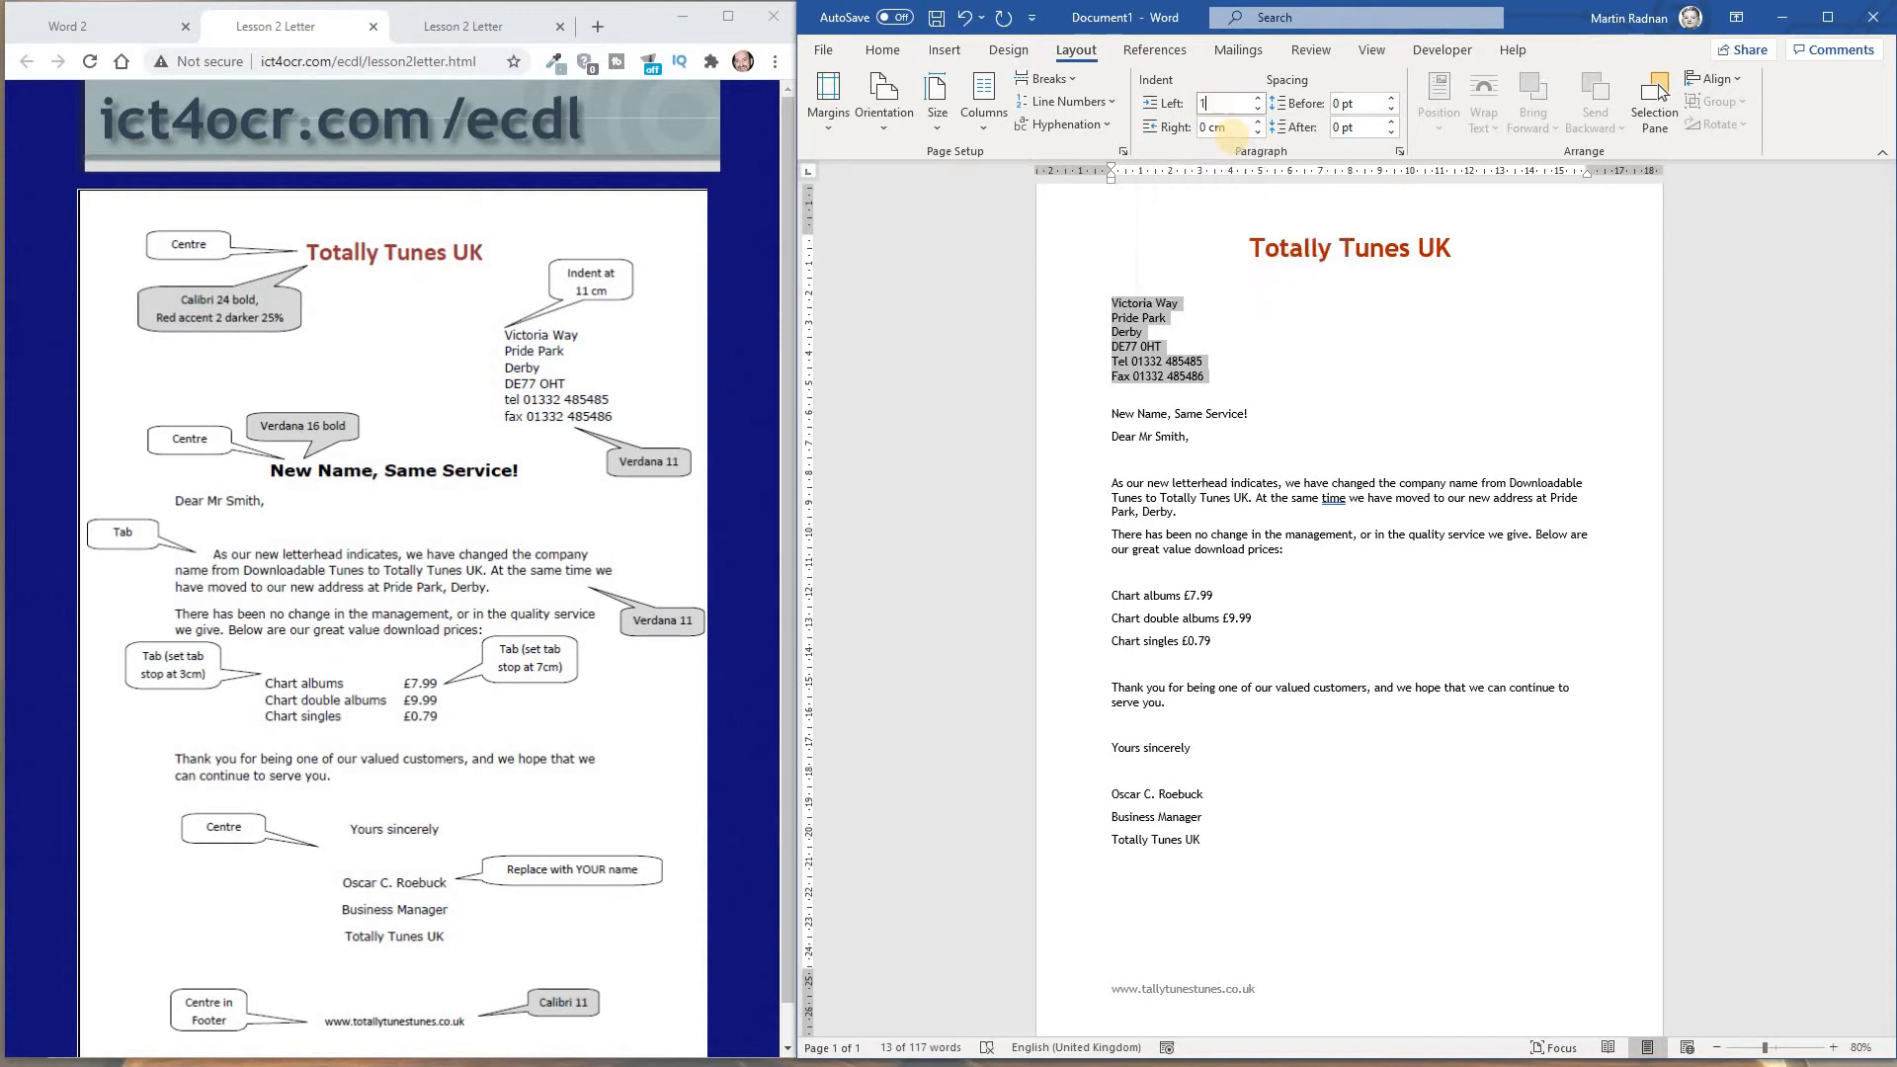
text(1cm)
click(1479, 324)
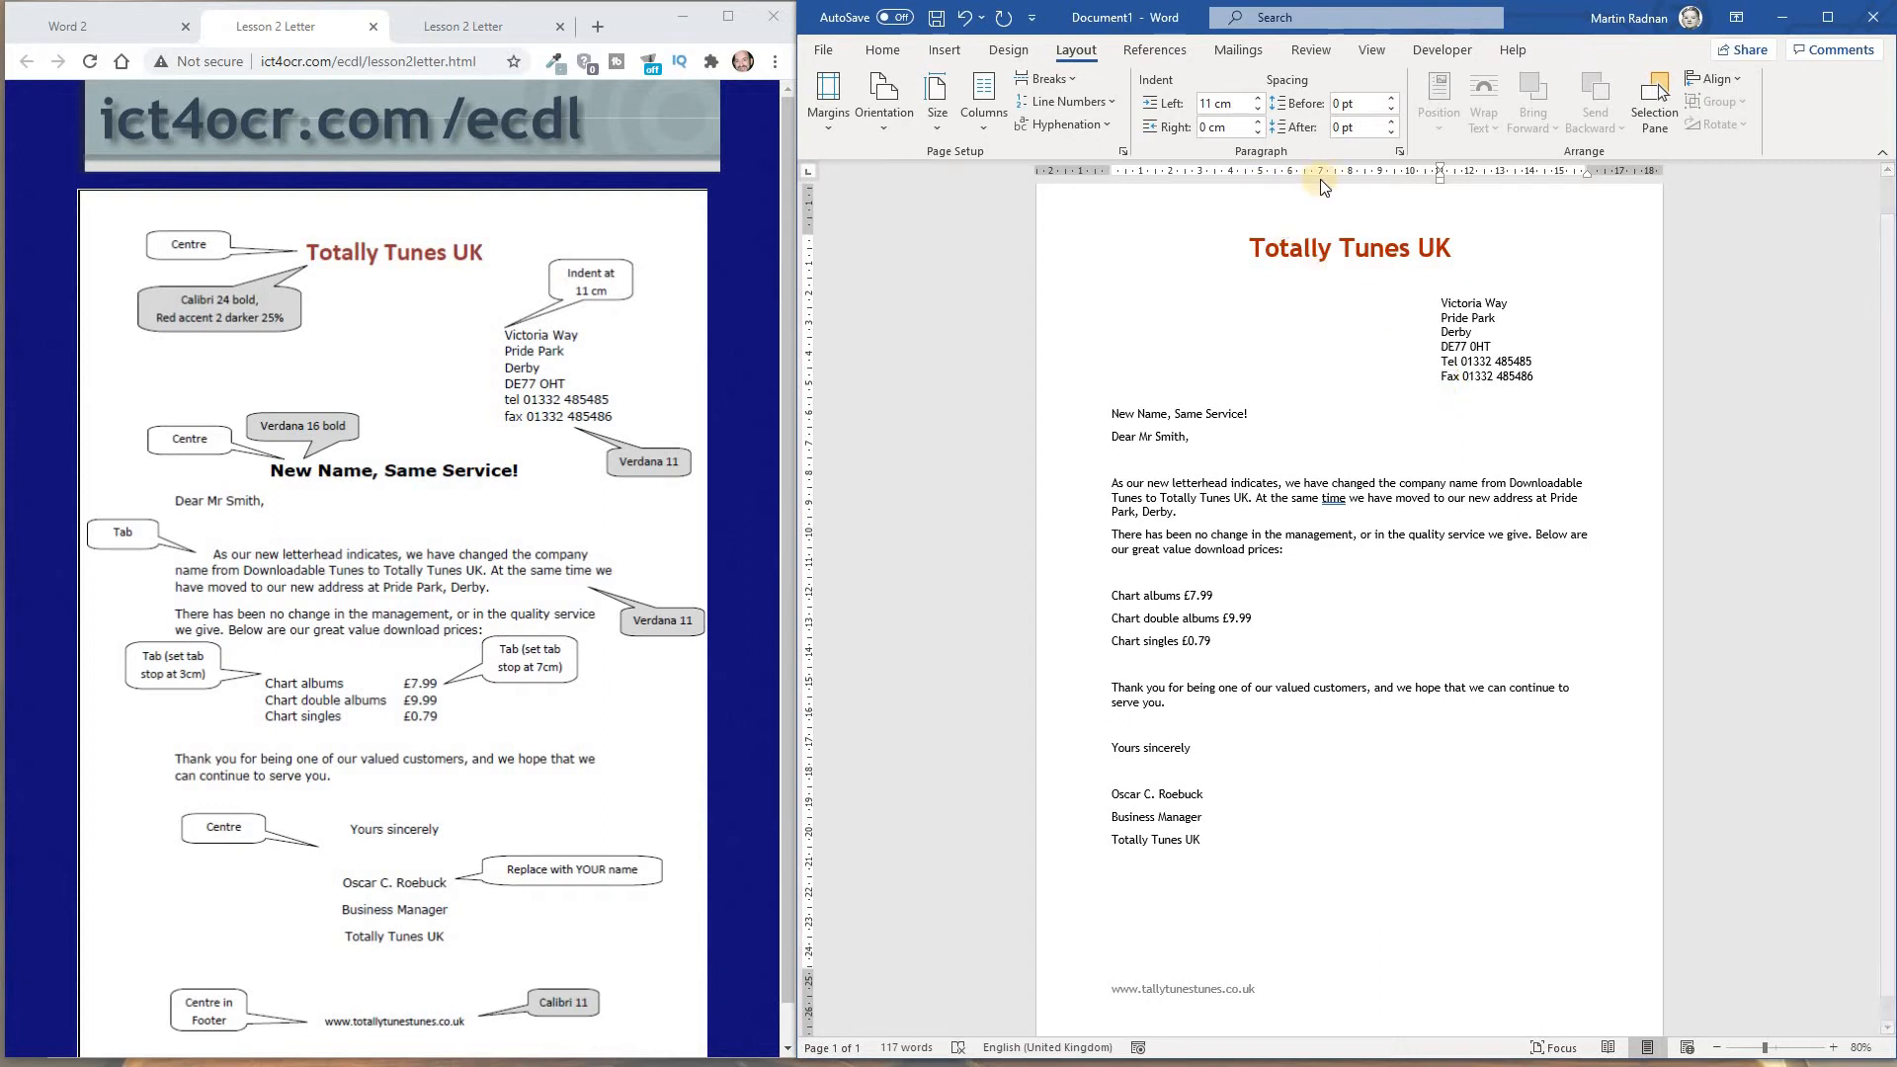
Centre the "New Name, Same Service!" heading
click(1373, 49)
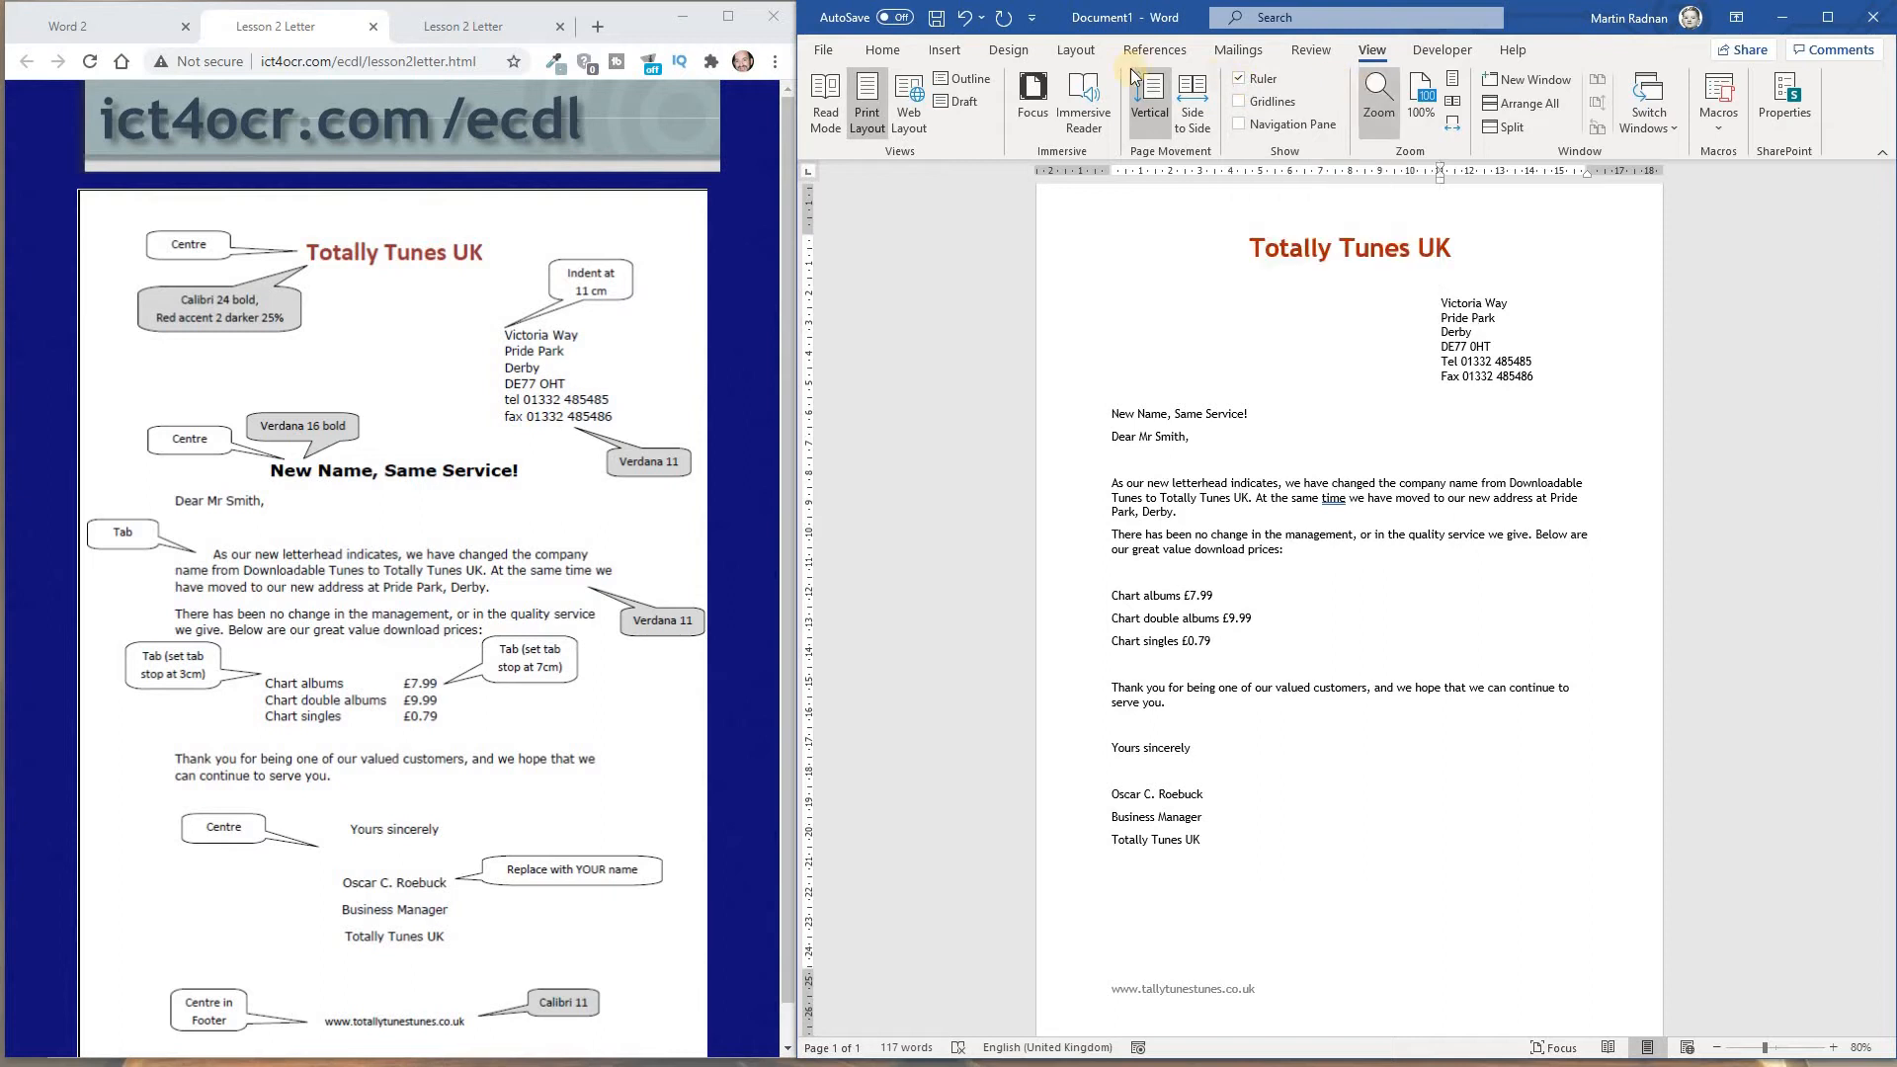
click(882, 51)
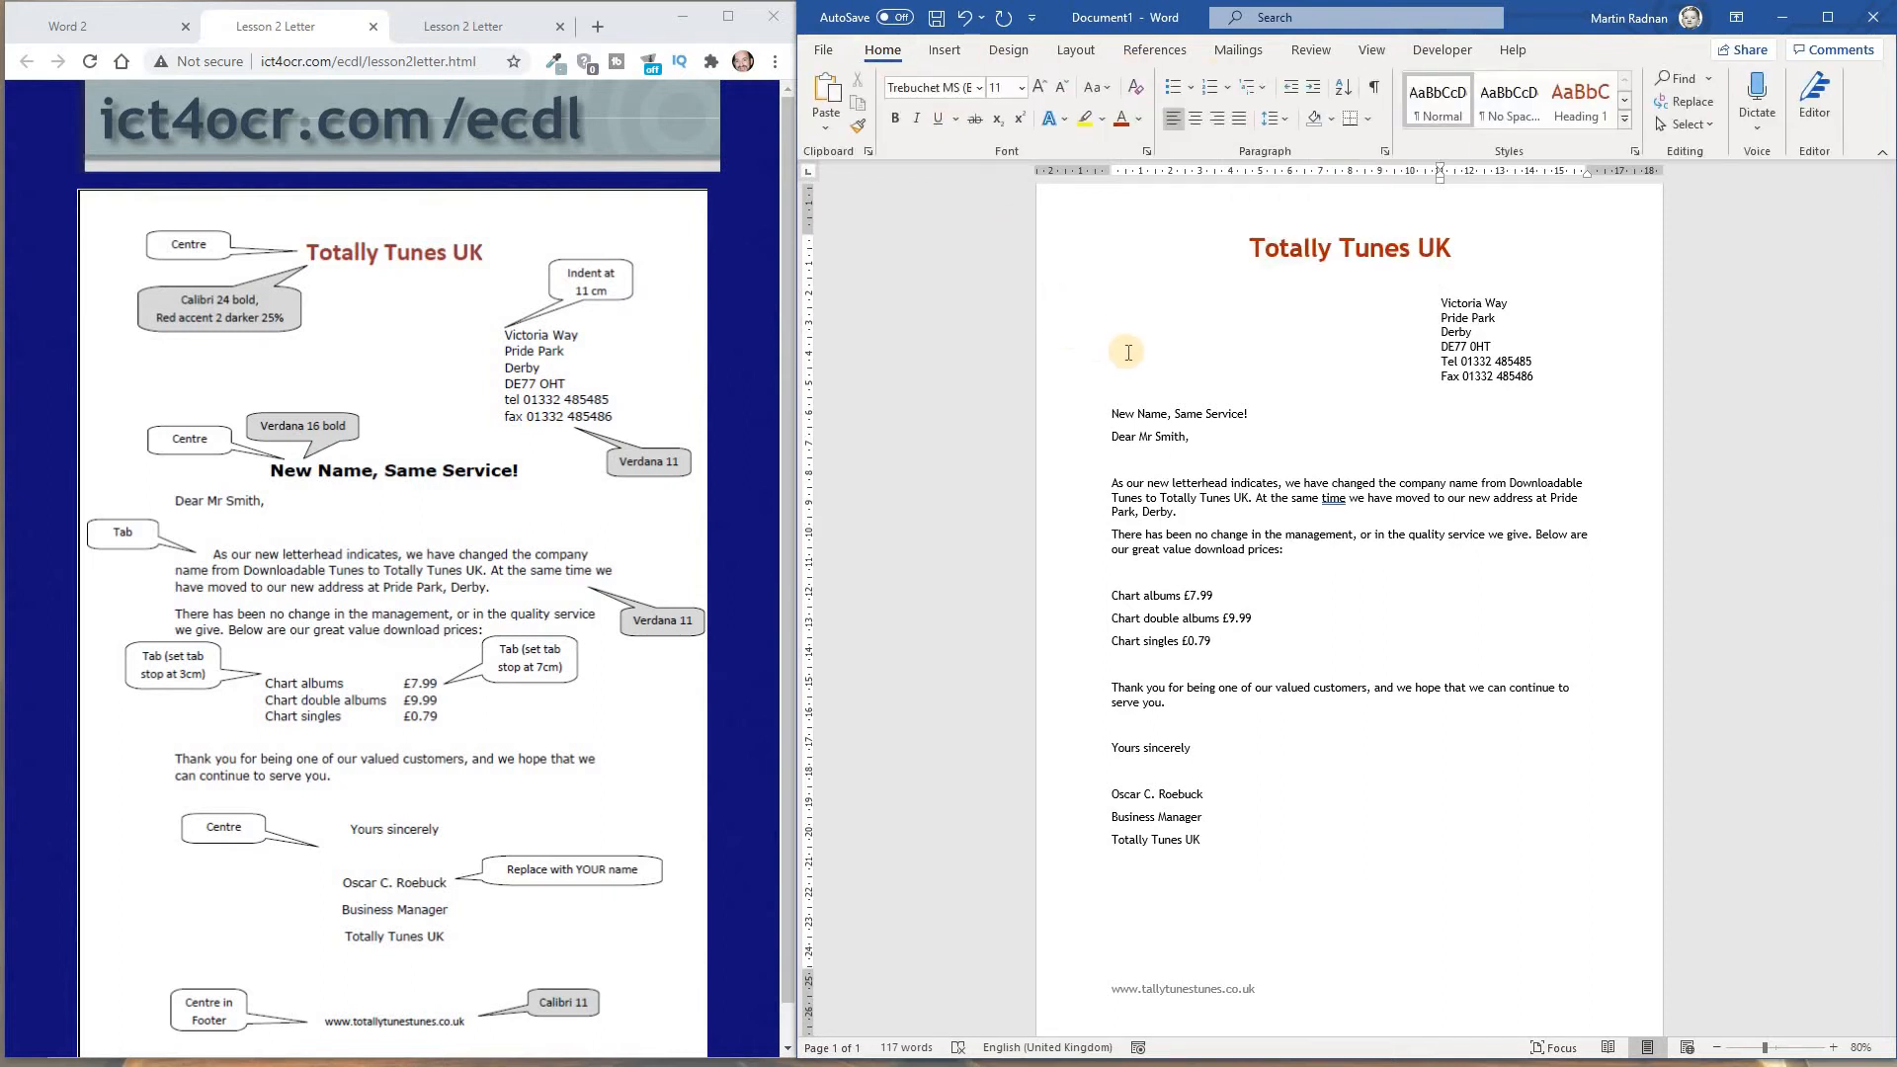
drag(1261, 414, 1106, 415)
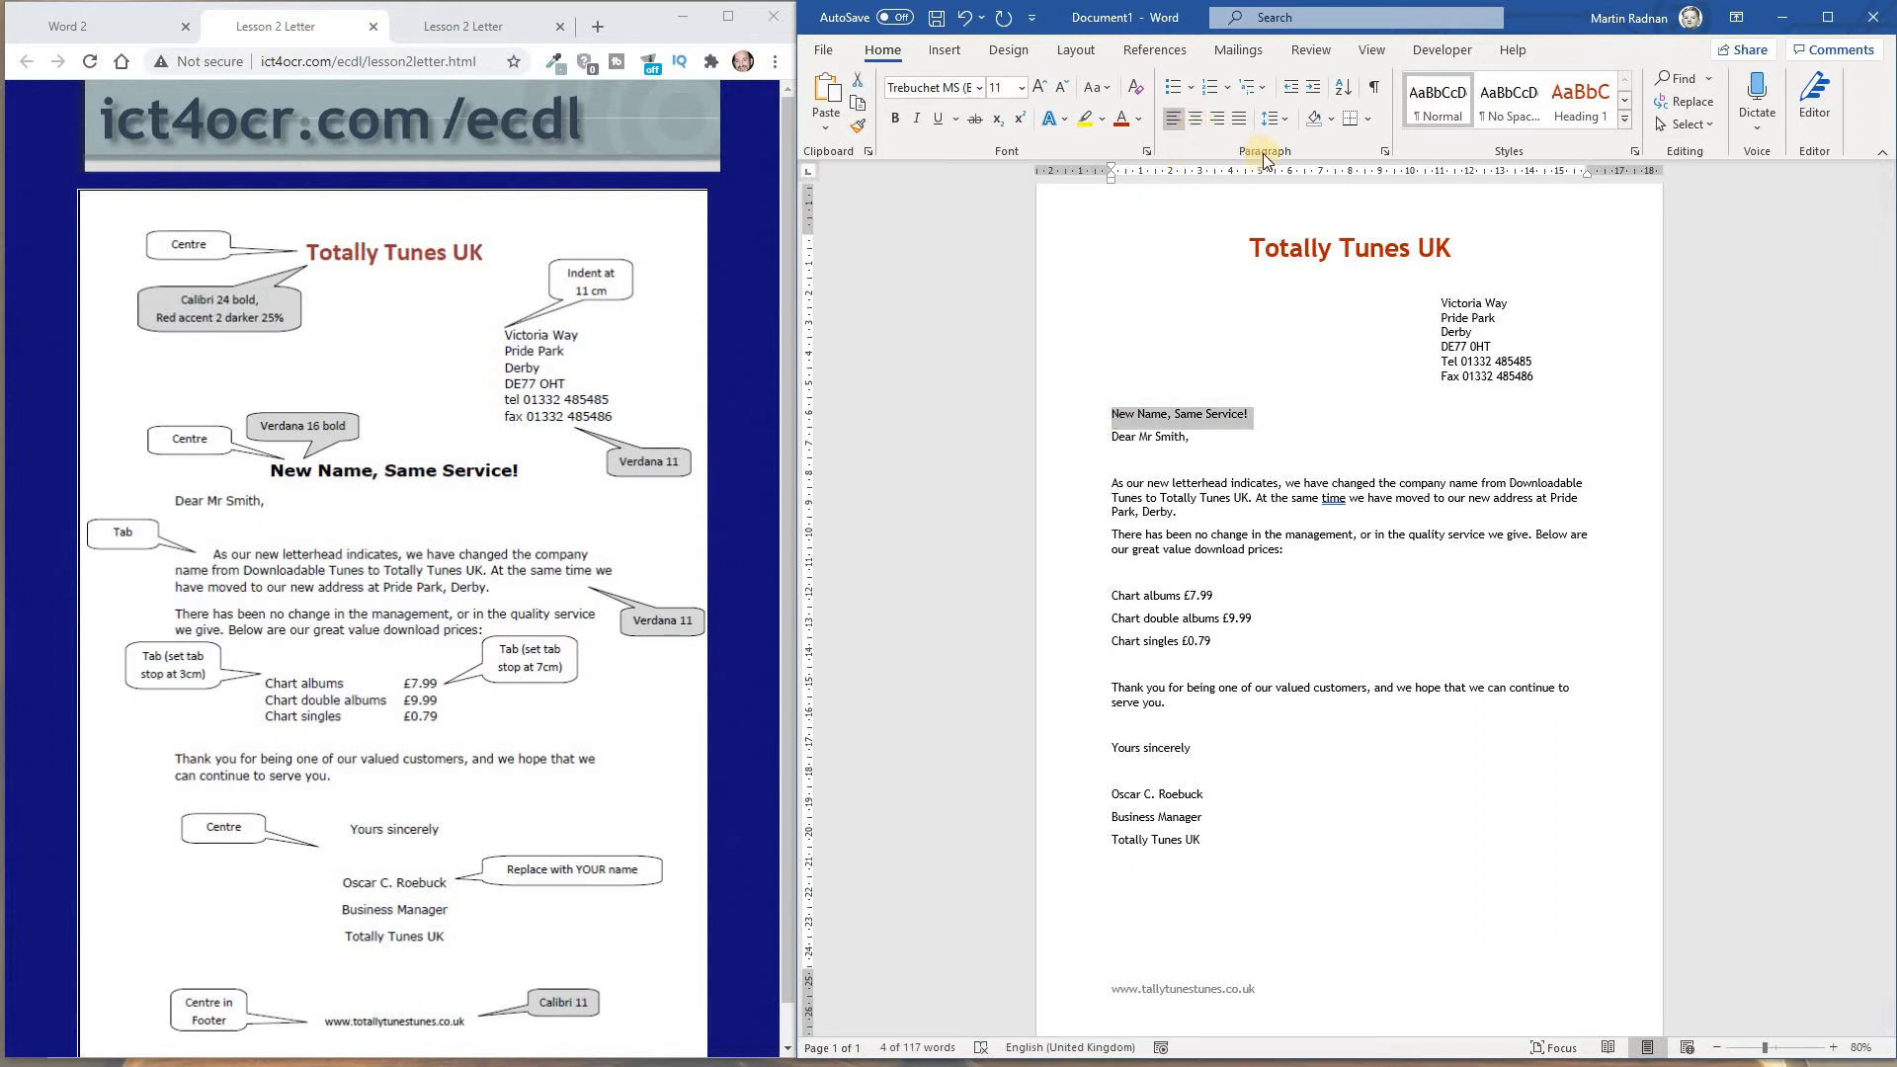
click(1197, 122)
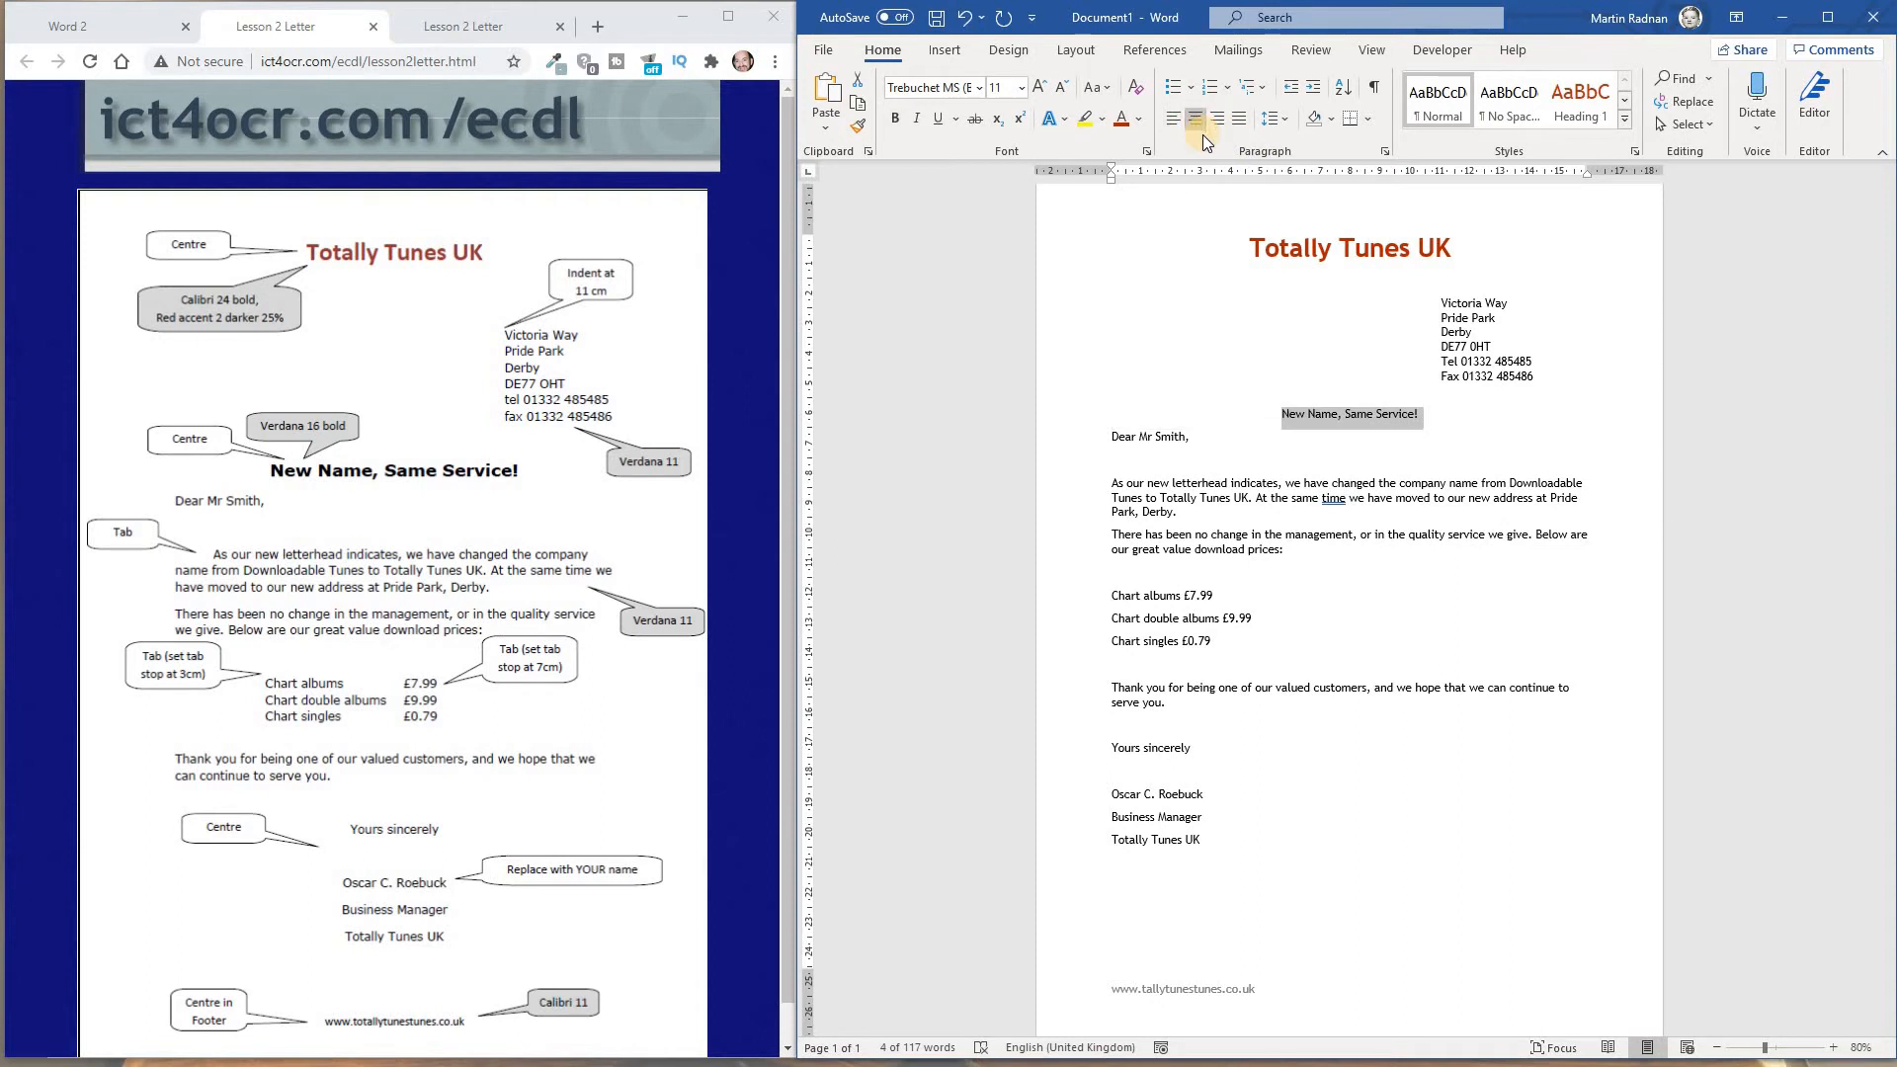
Format the "New Name, Same Service!" heading as Verdana, size 16, bold
click(981, 88)
drag(1169, 139, 1171, 758)
click(982, 395)
click(1020, 88)
click(1010, 252)
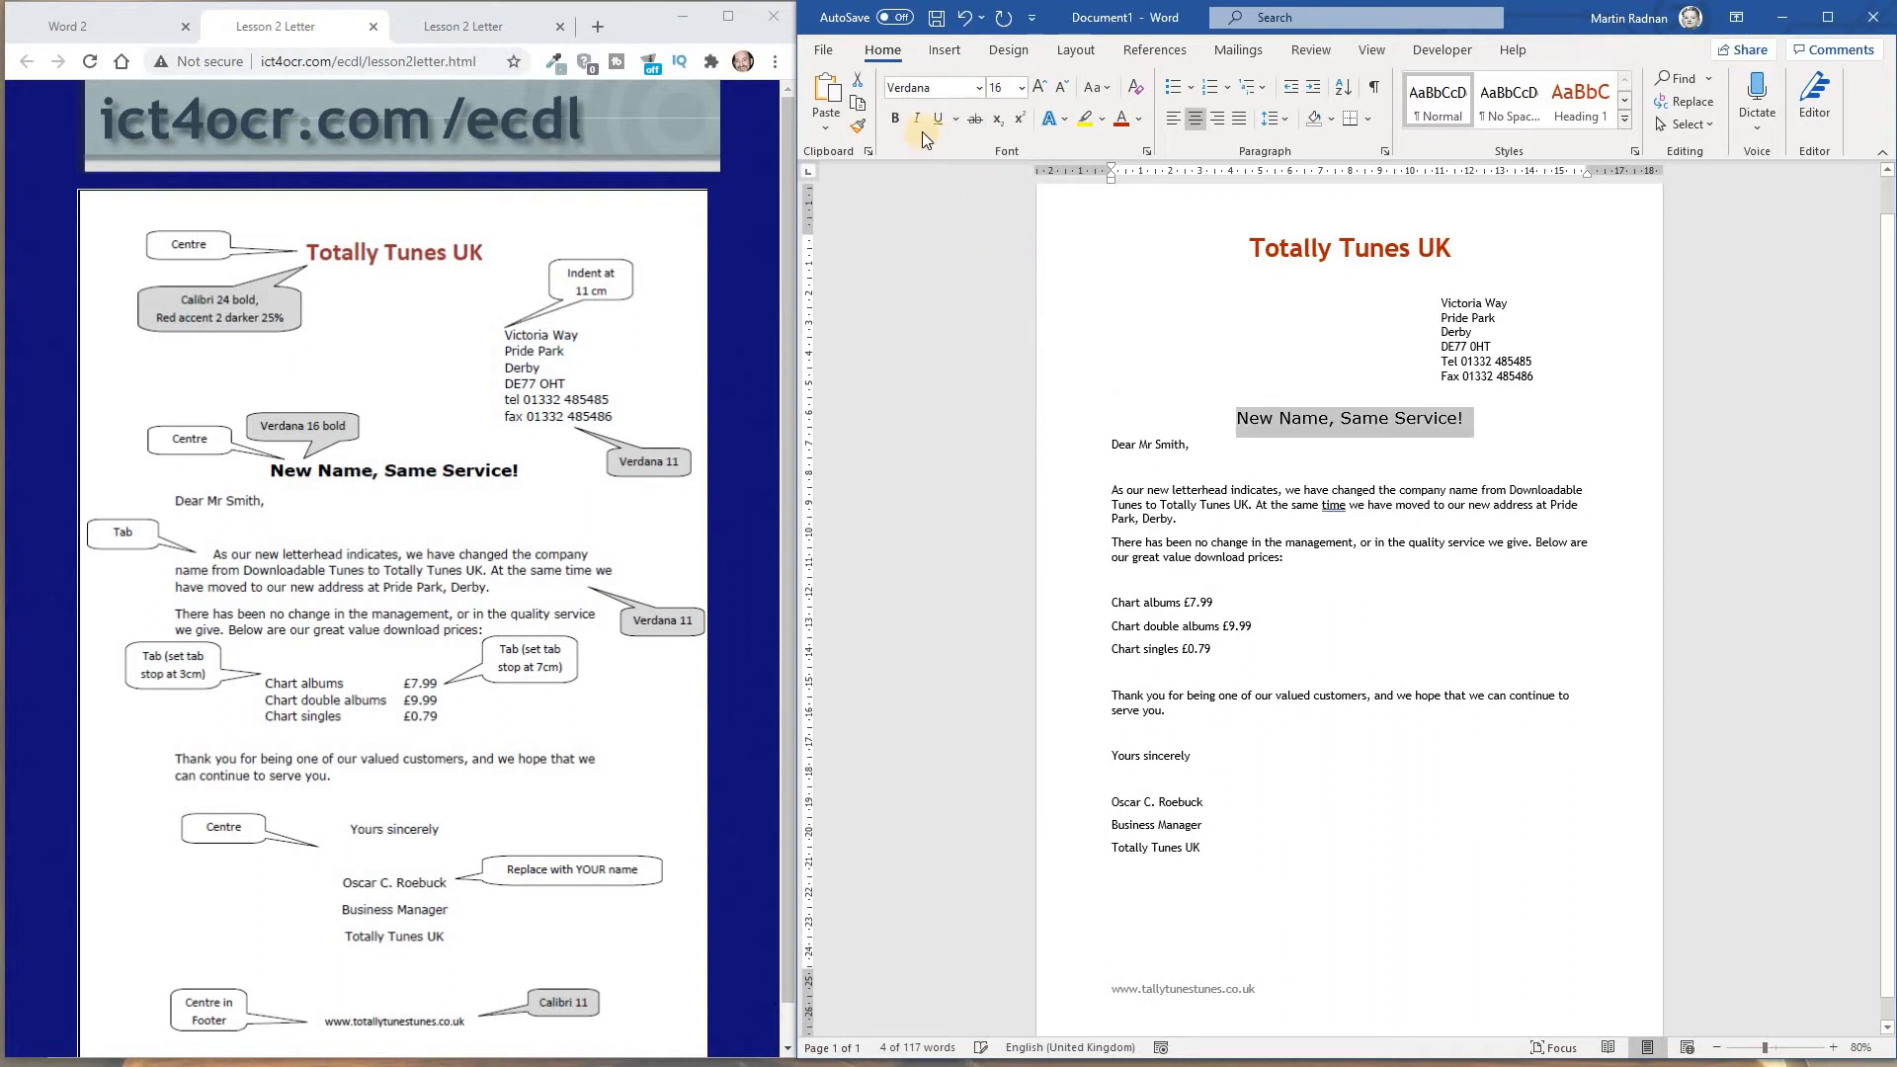
click(895, 118)
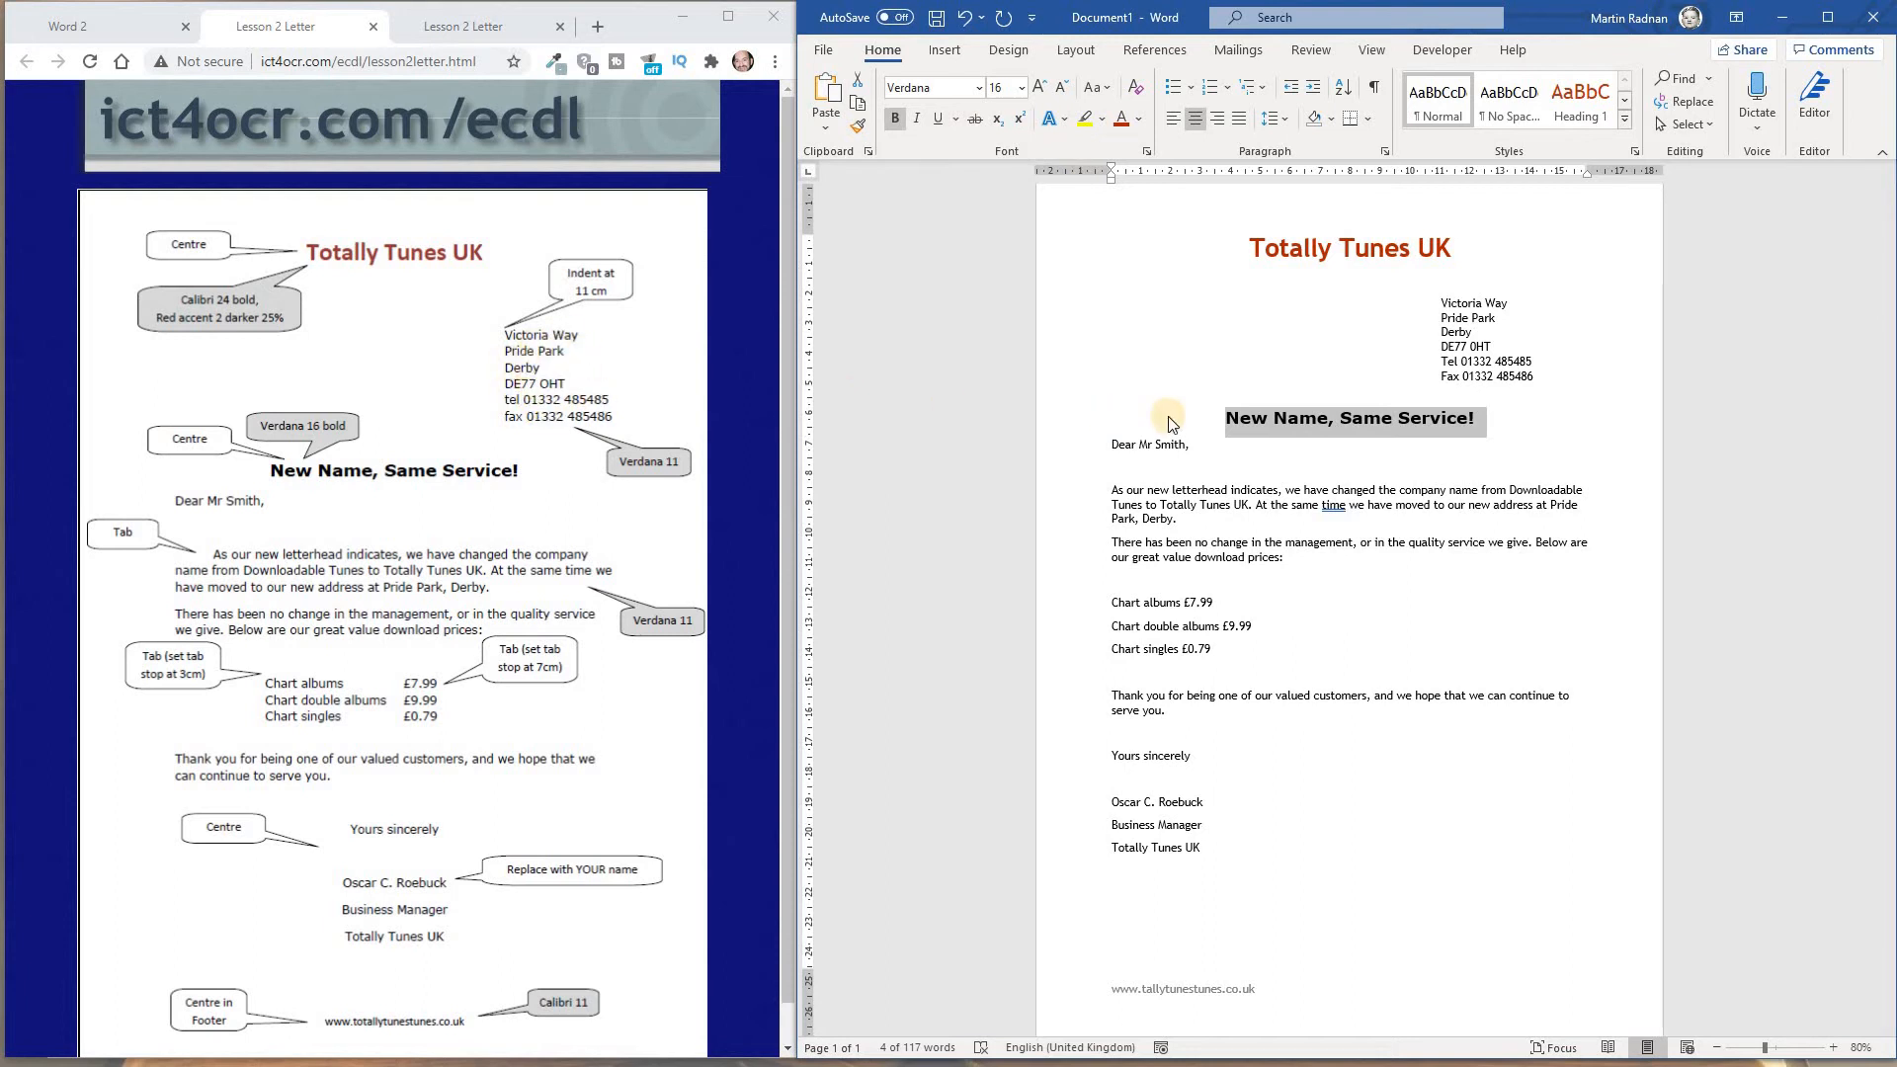
Change the font of the whole indented address block to Verdana
drag(1537, 378, 1438, 301)
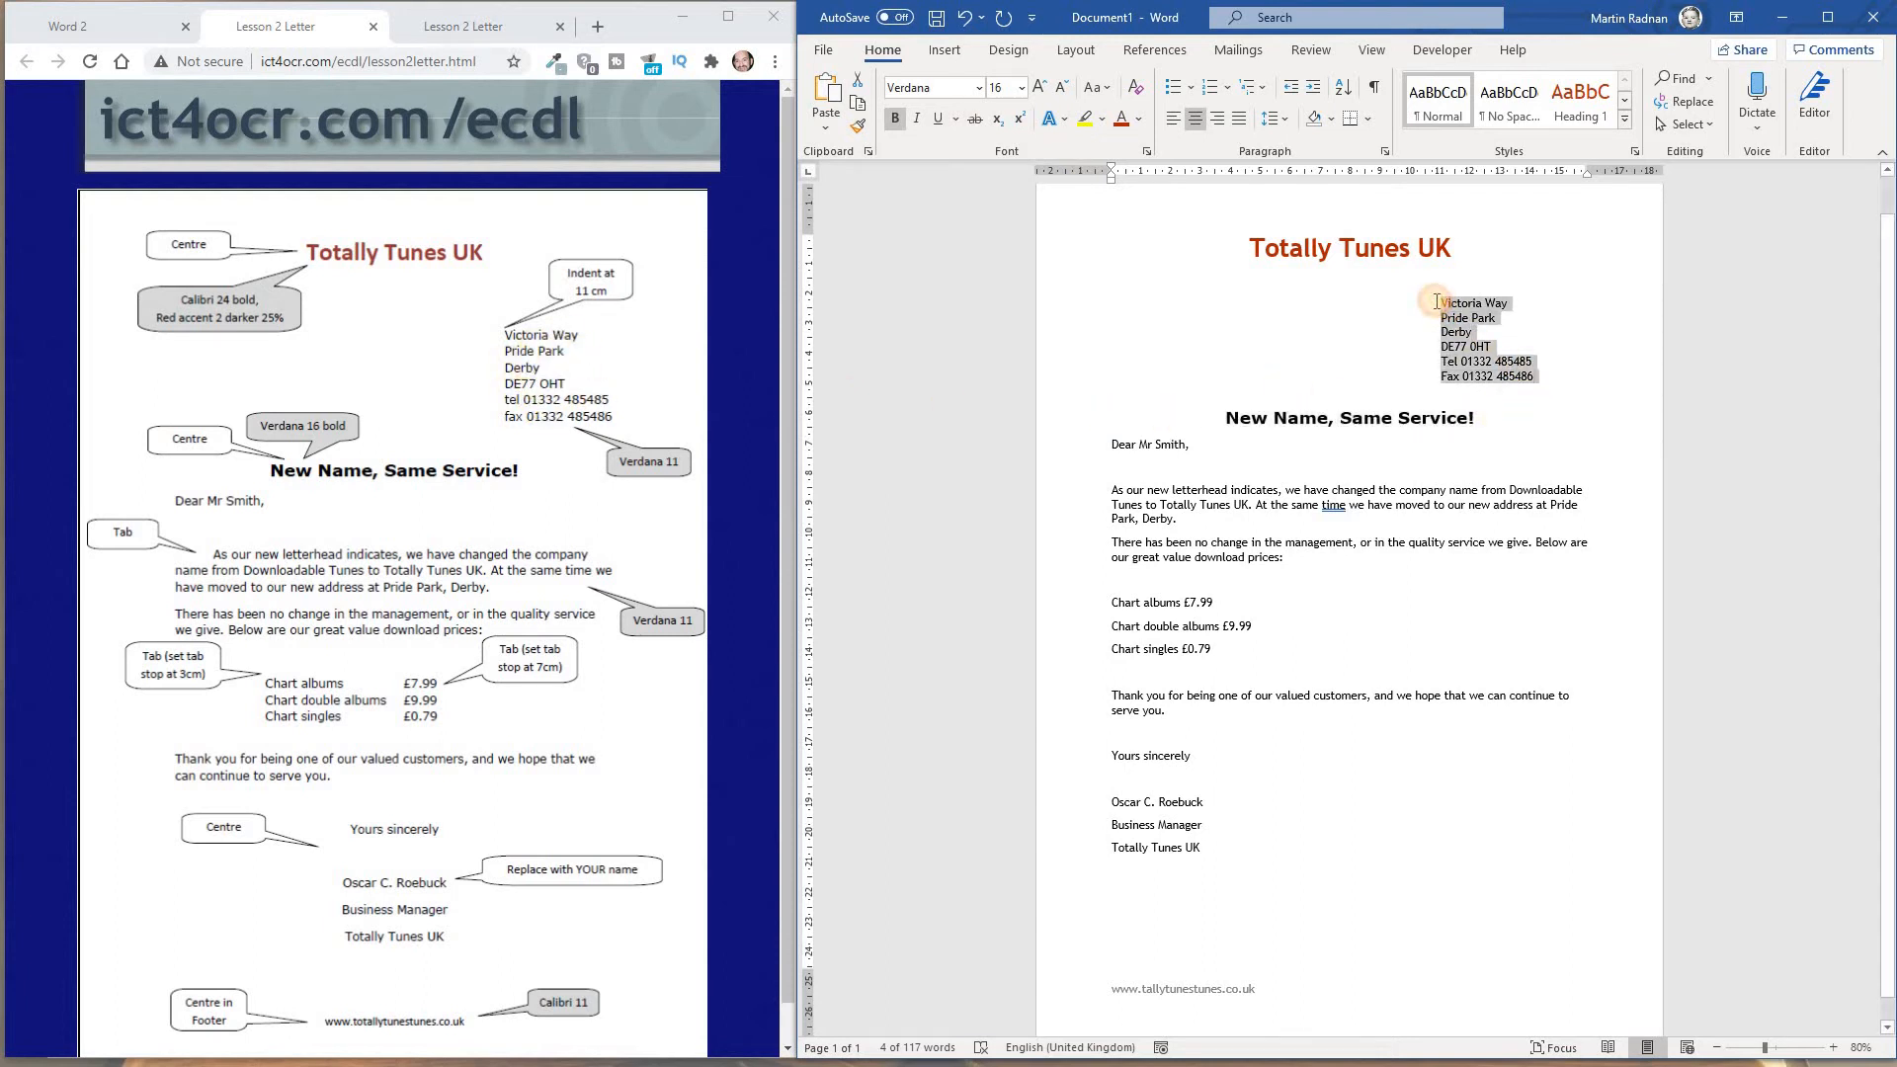
click(979, 89)
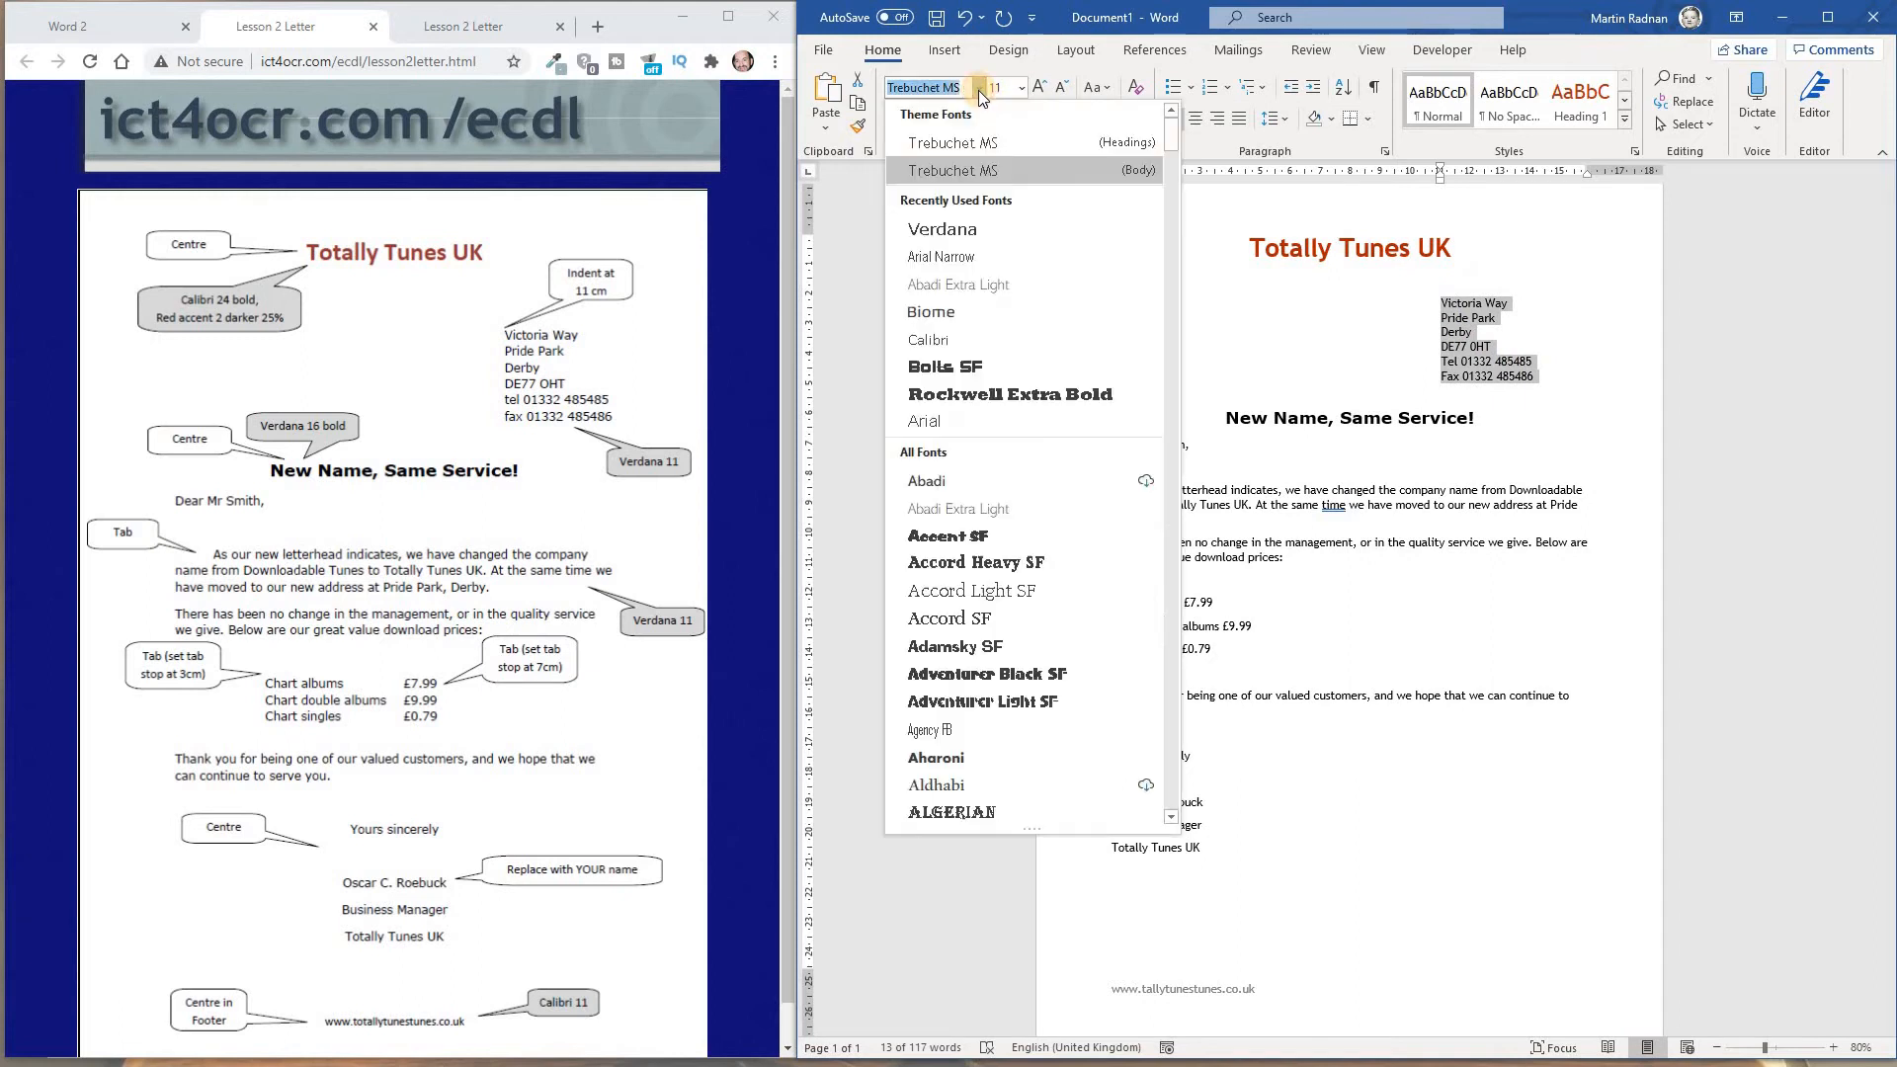
click(973, 229)
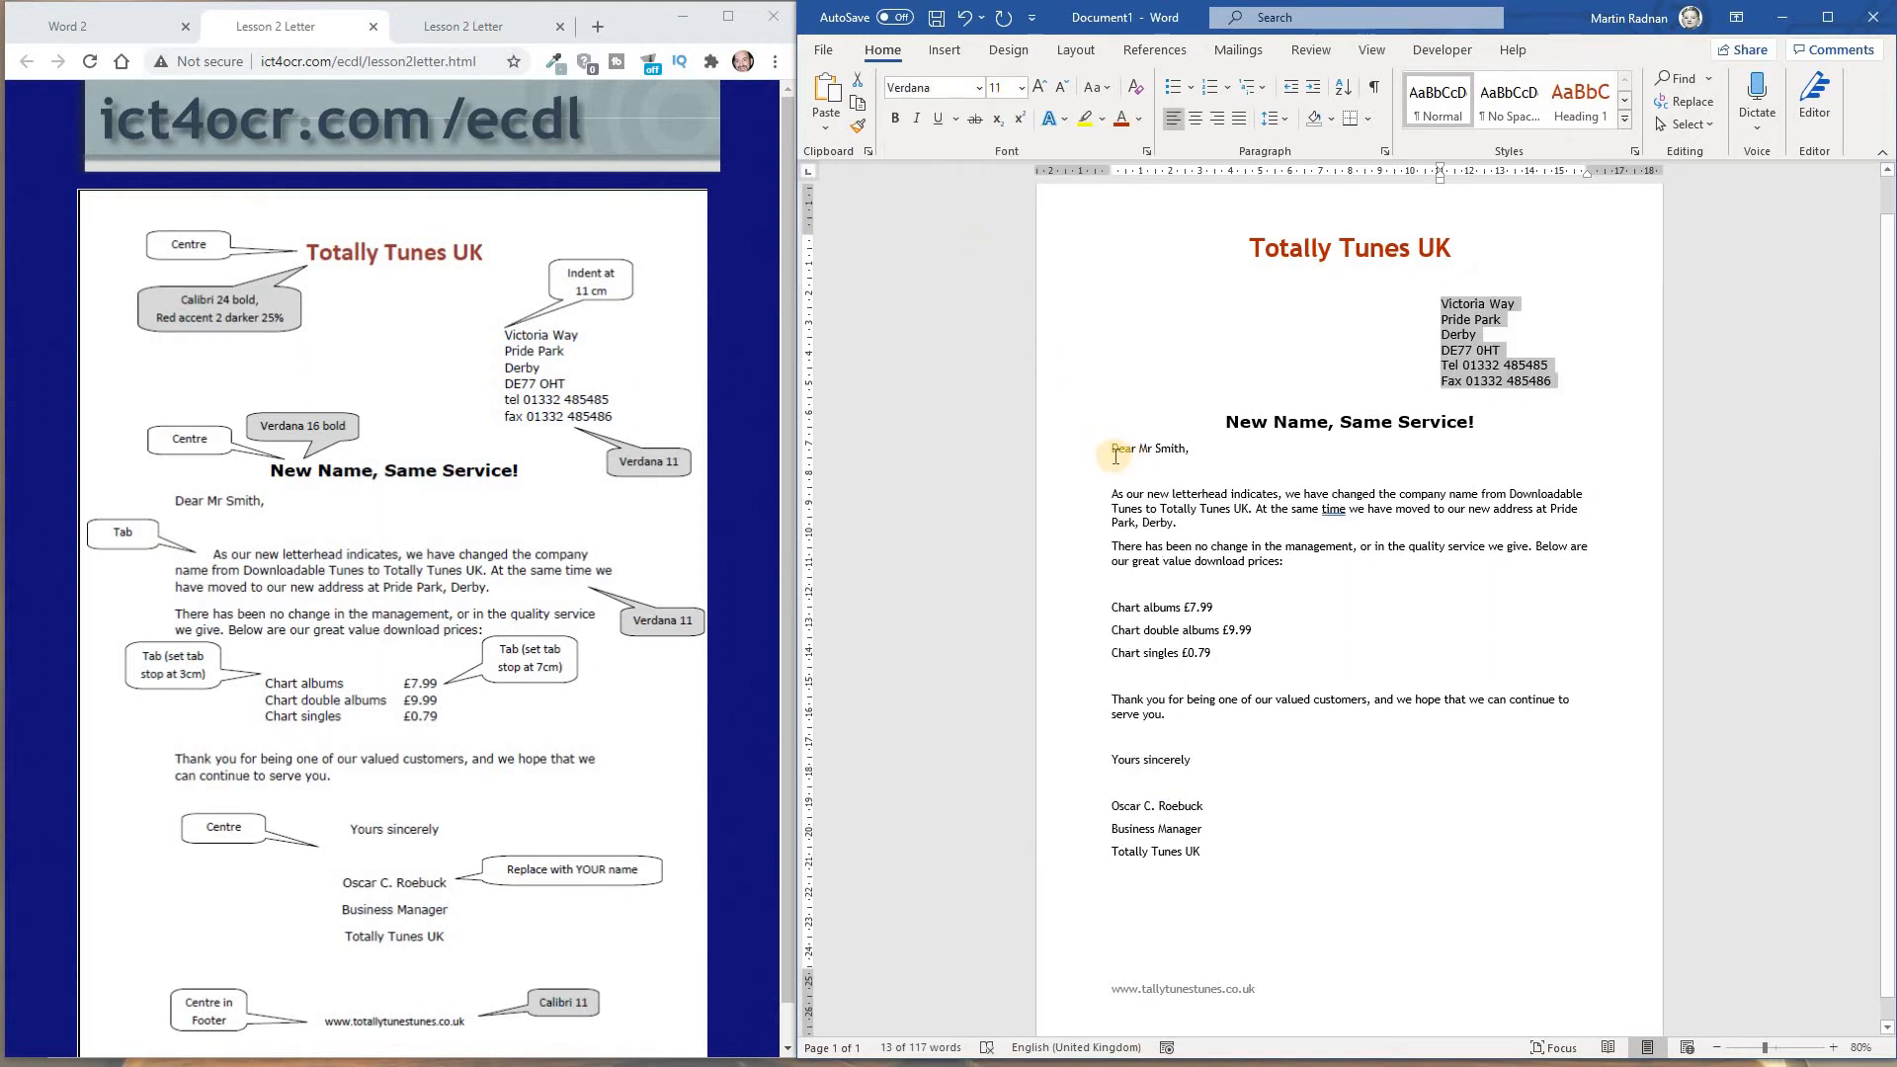
Indent the first line of the "As our new letterhead indicates" paragraph with a tab
click(1115, 451)
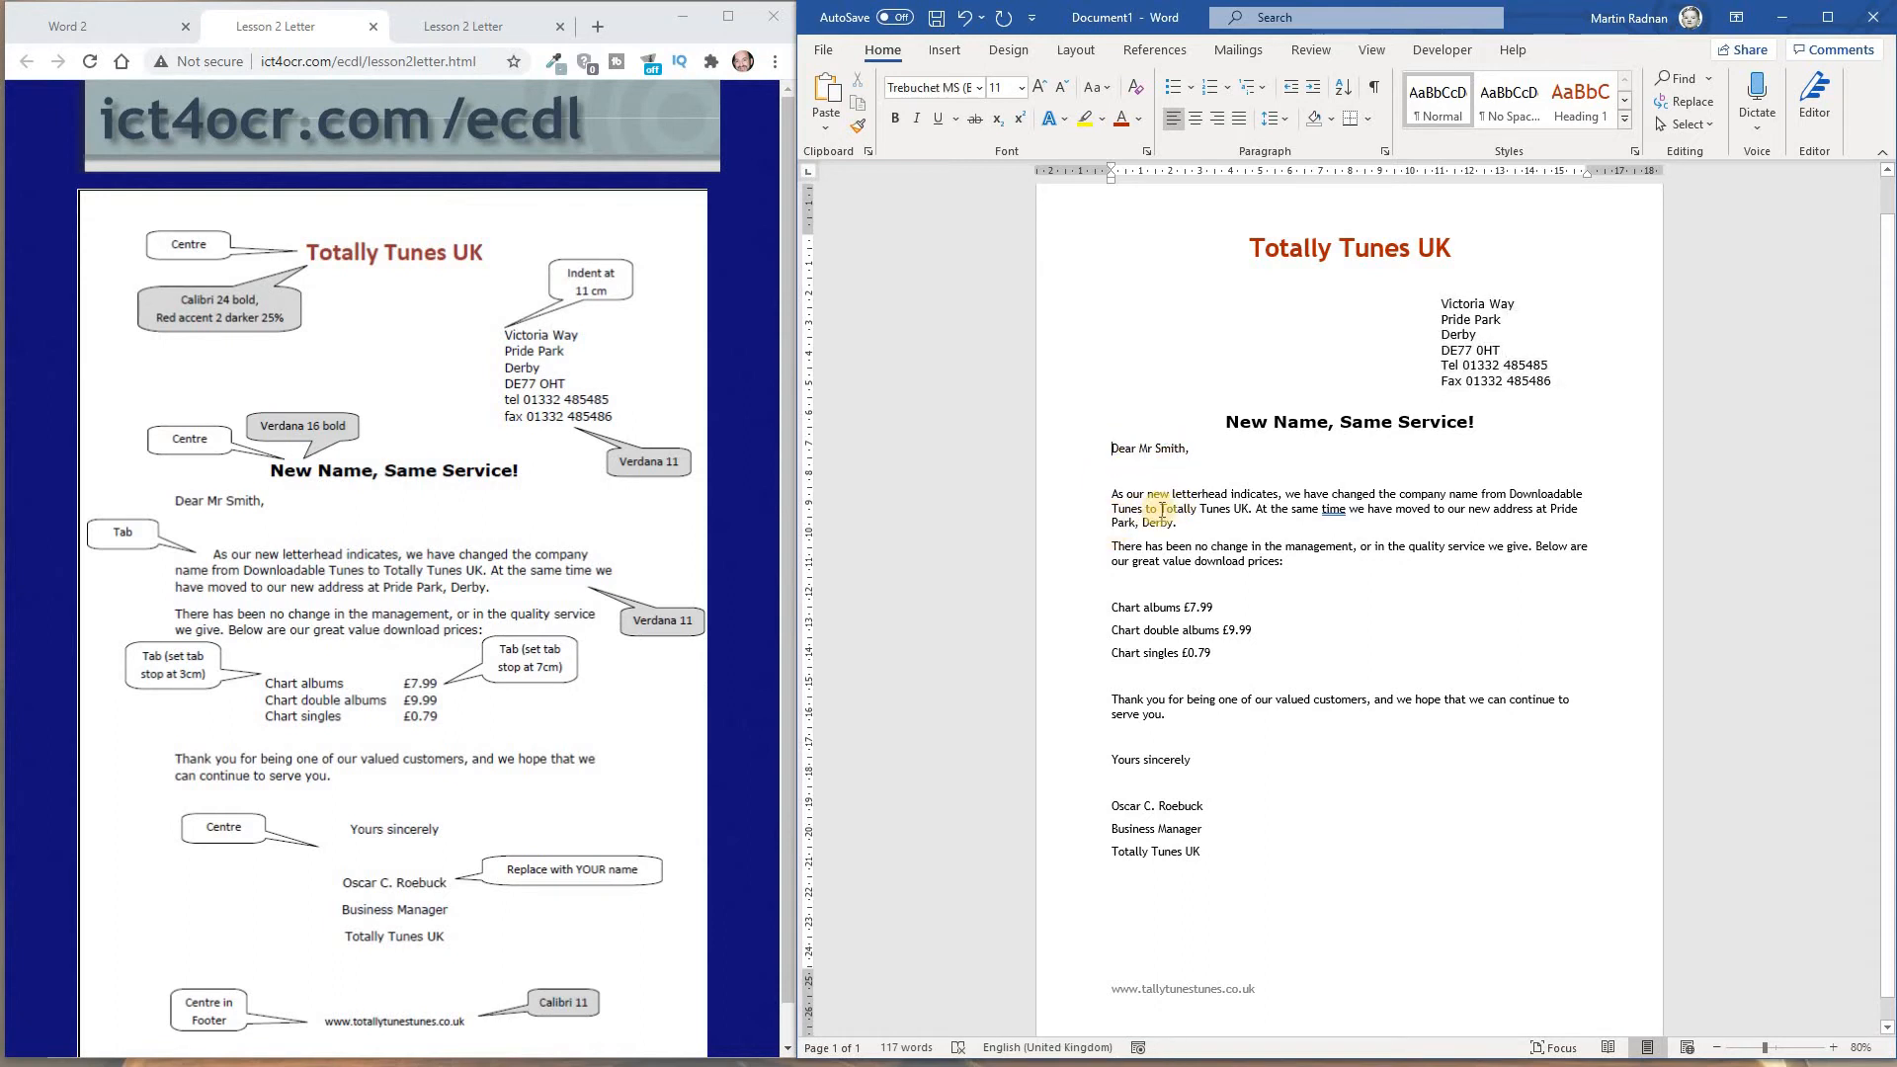
click(1113, 496)
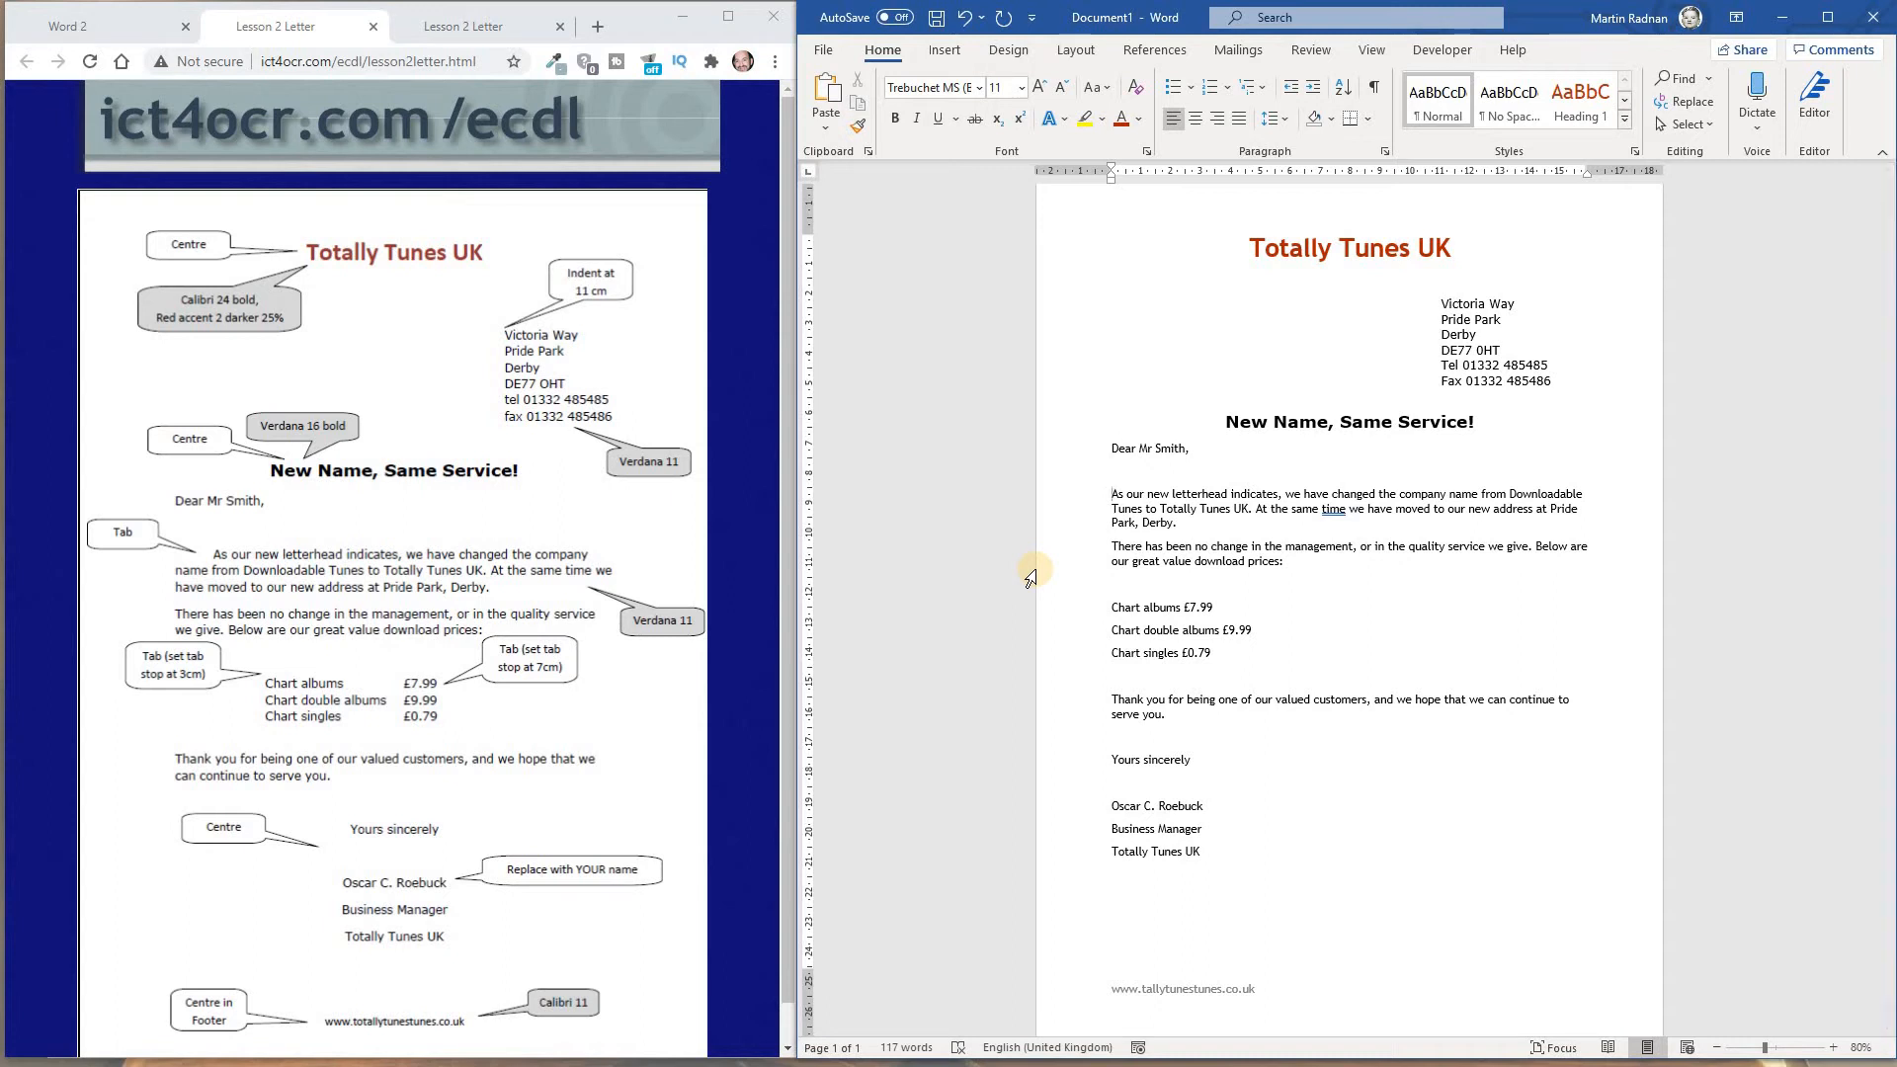
key(Tab)
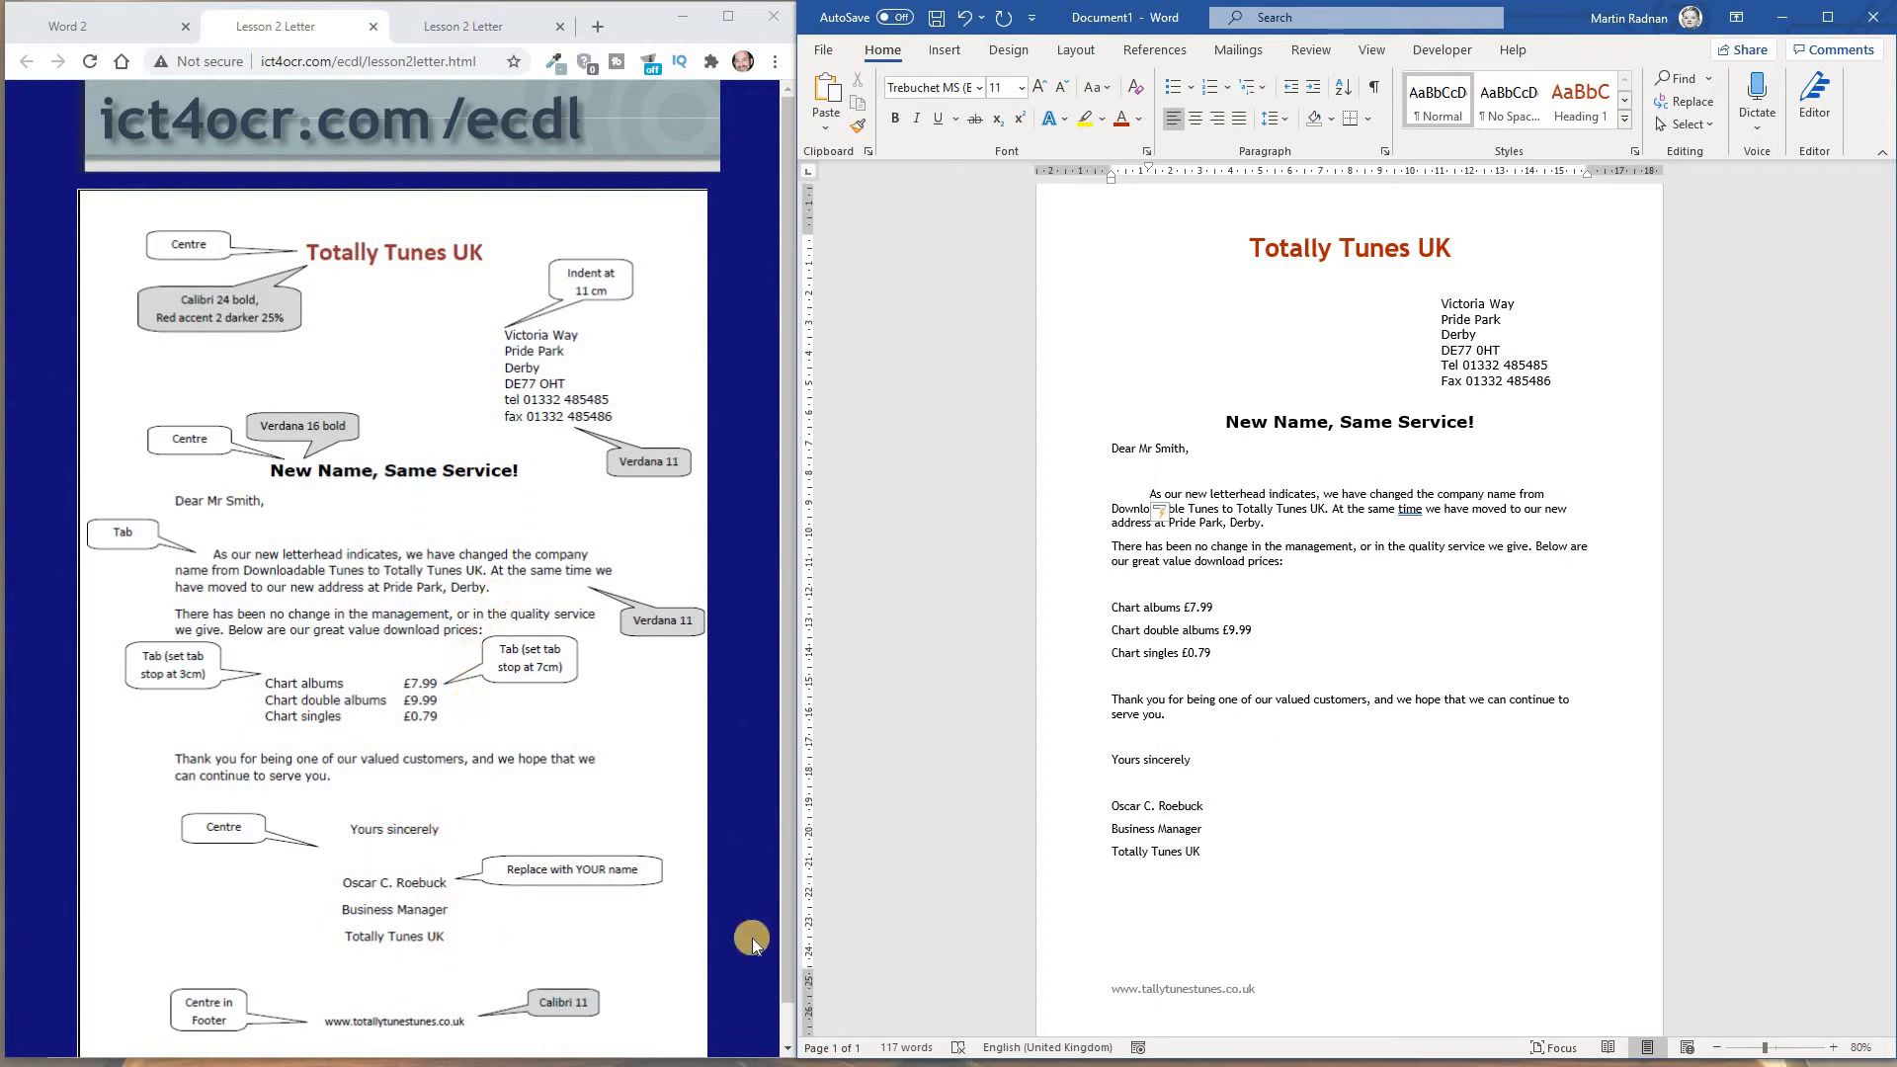
Change the font of the letter text from the "Dear" greeting through the closing "Totally Tunes UK" line to Verdana
mouse_move(1216, 852)
mouse_down()
mouse_move(1146, 746)
mouse_move(1104, 458)
mouse_up()
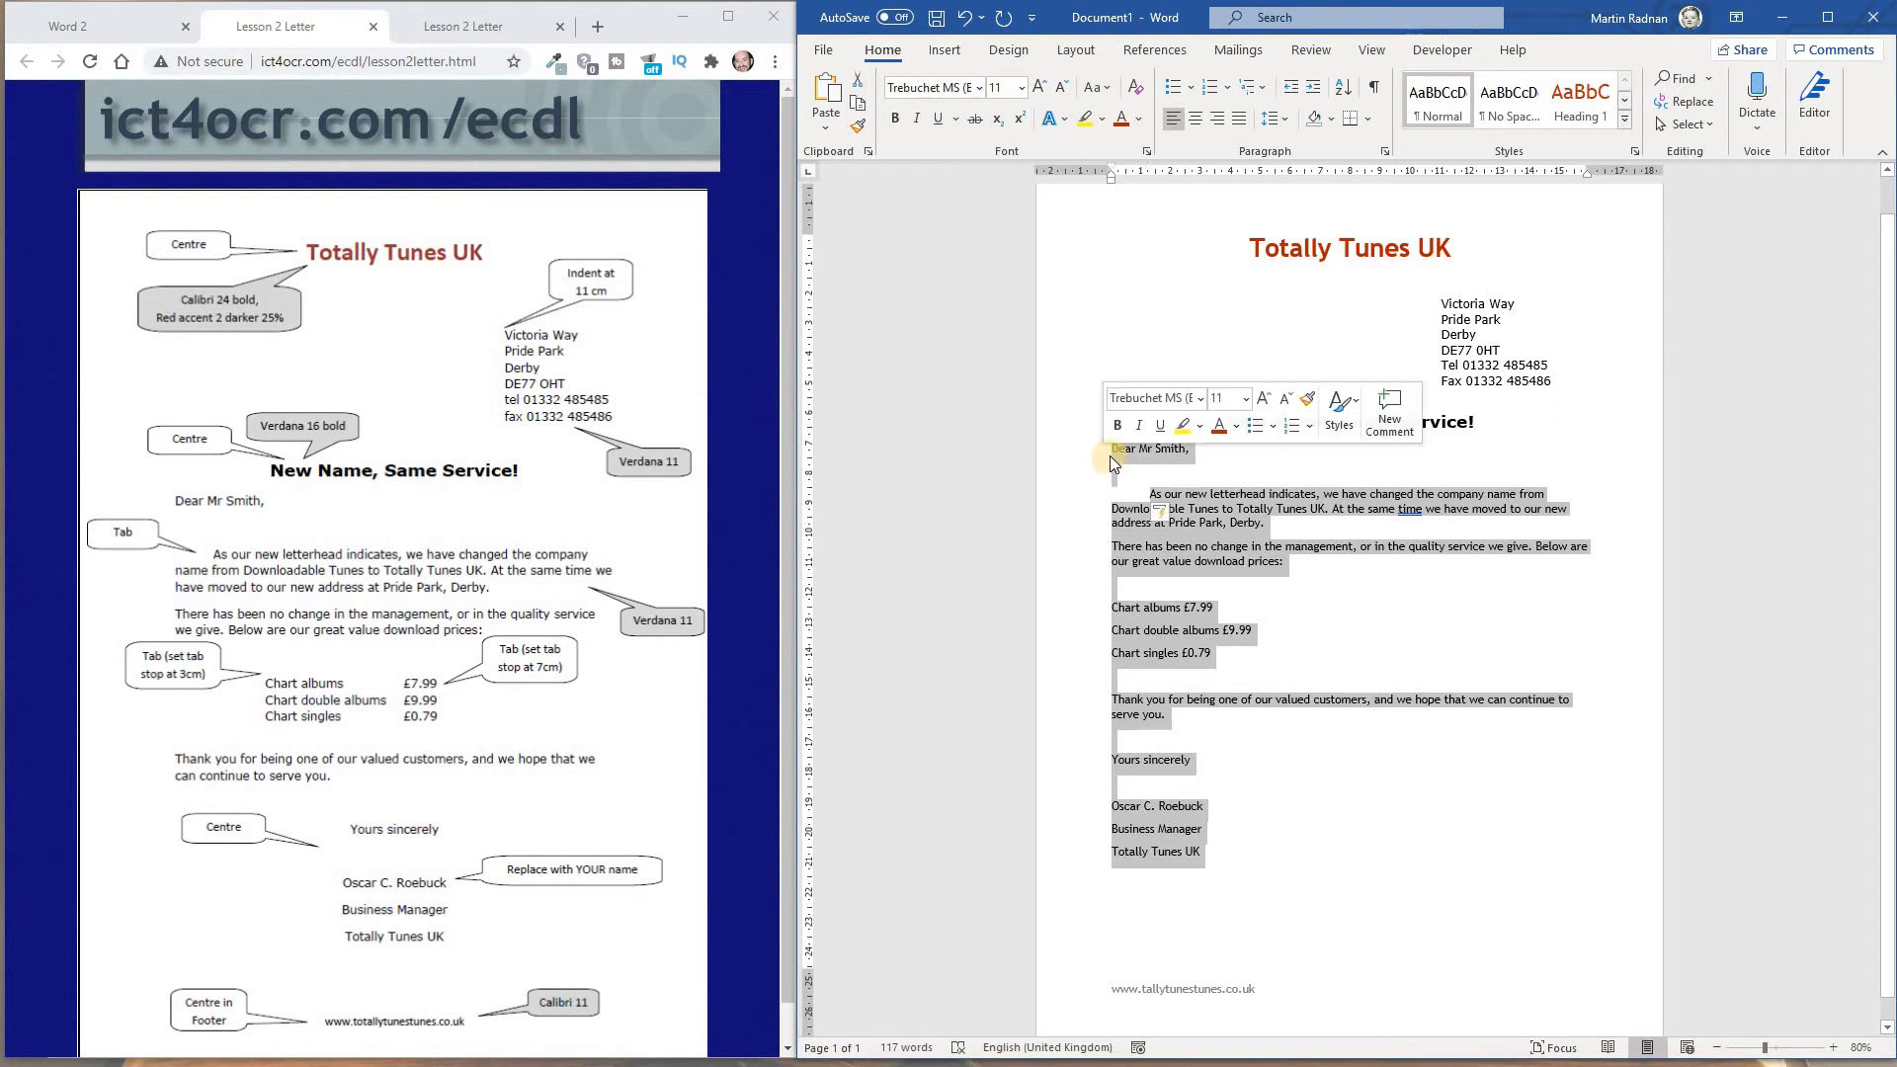
click(1201, 398)
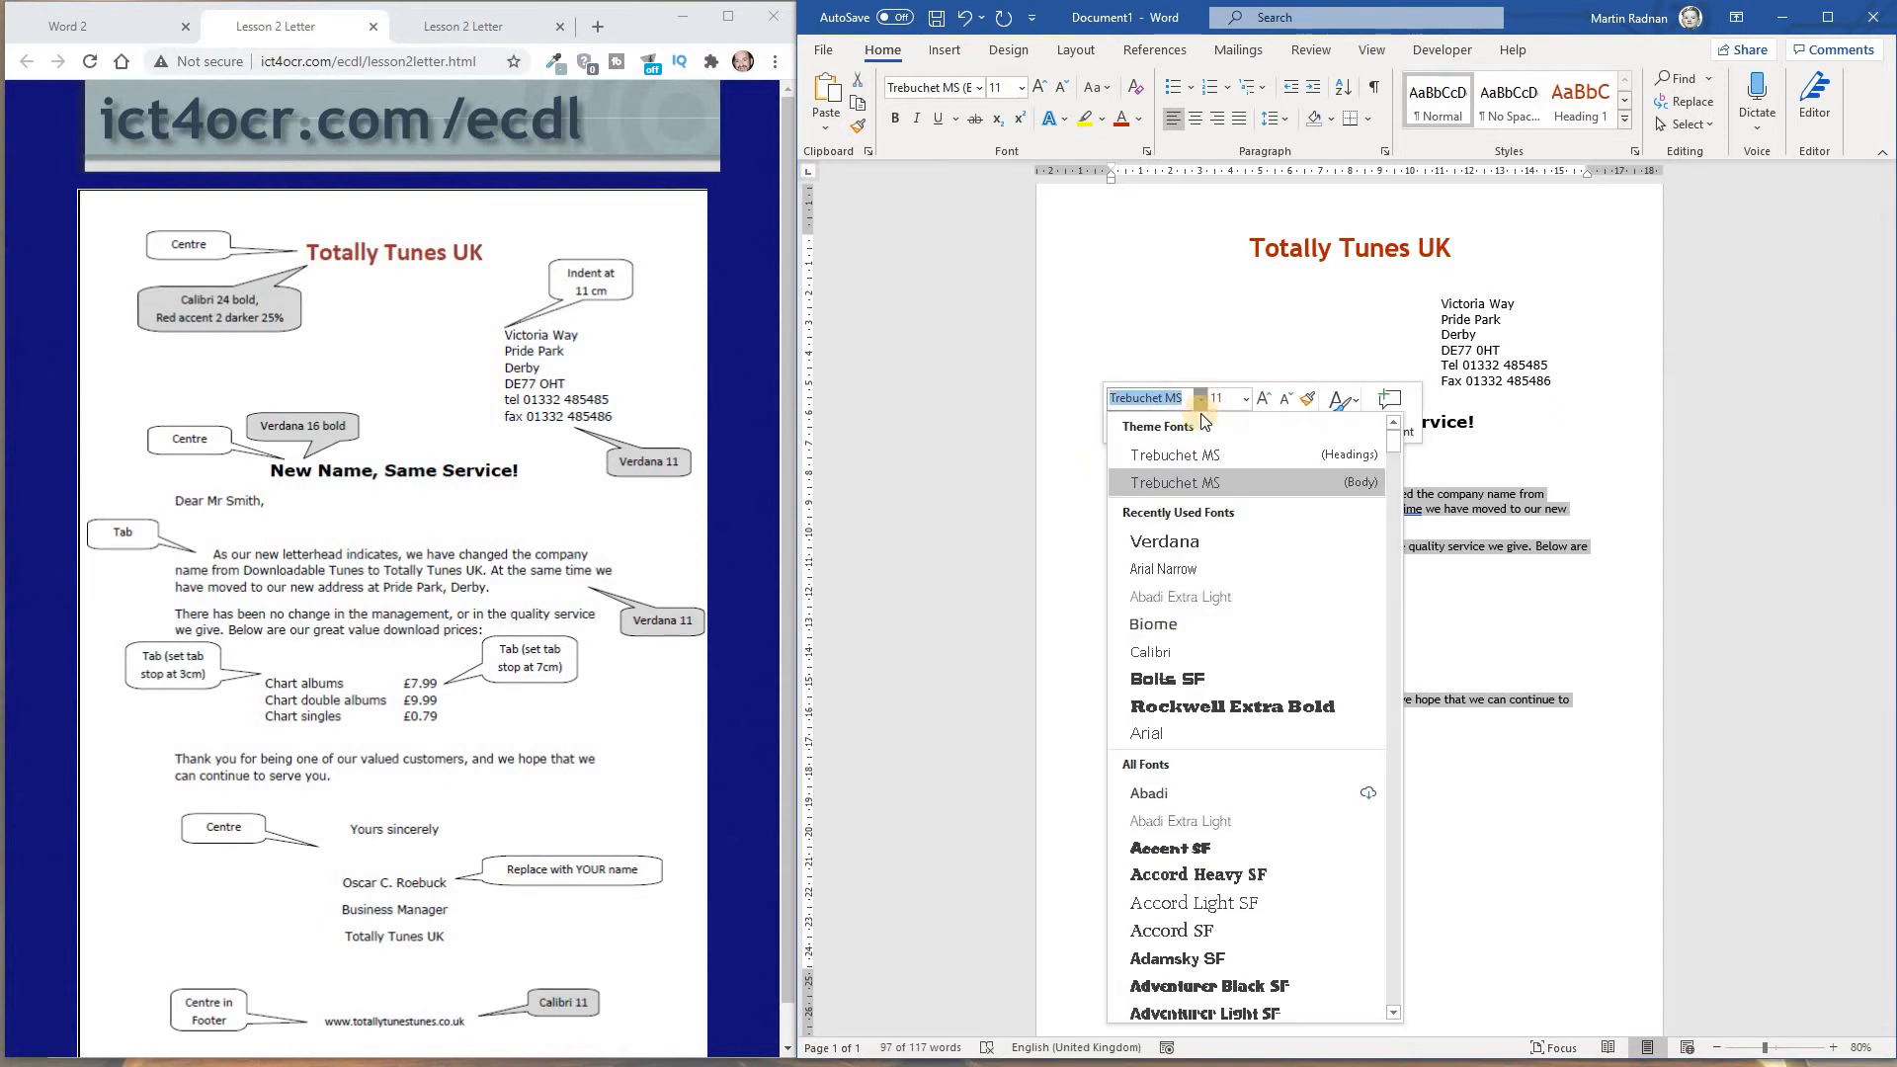
click(1200, 543)
click(1383, 825)
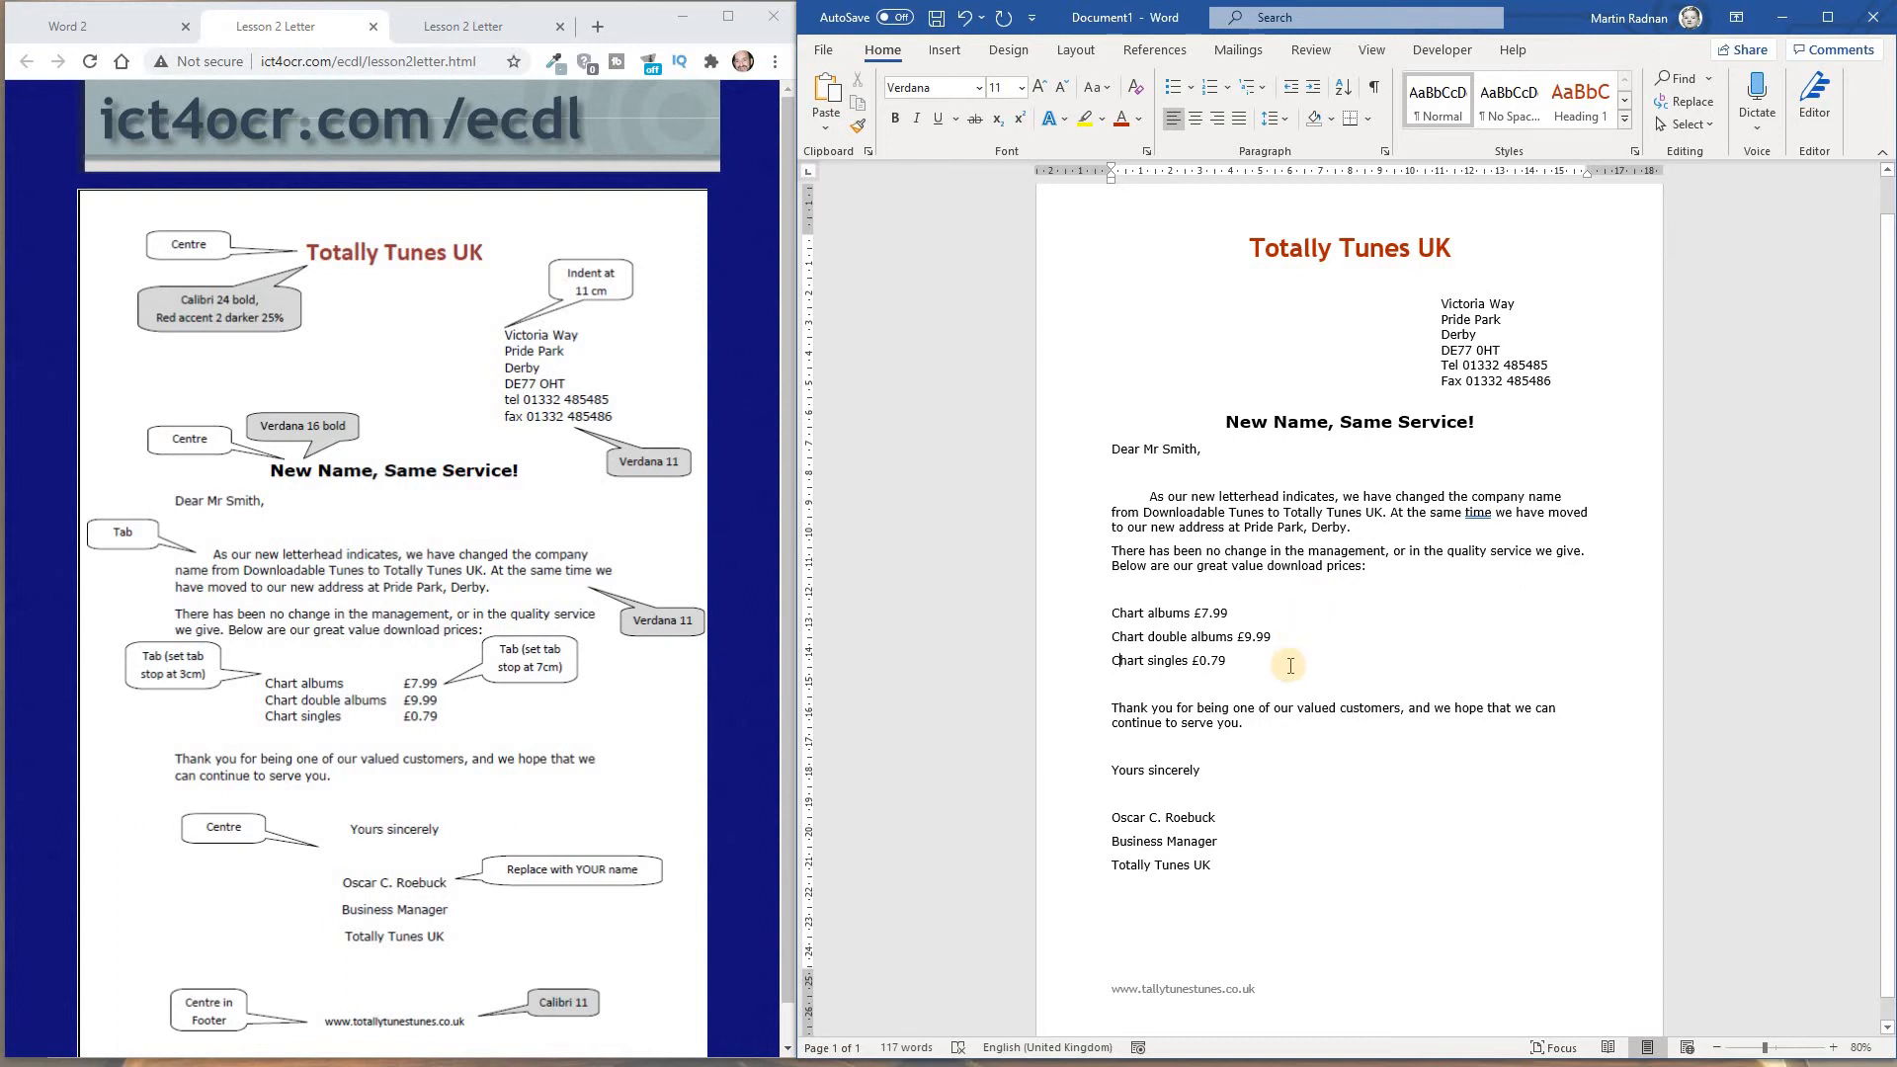
Set tab stops at 3 cm and 7 cm on the three chart price lines and tab the "Chart albums" item and price to them
drag(1288, 665, 1117, 612)
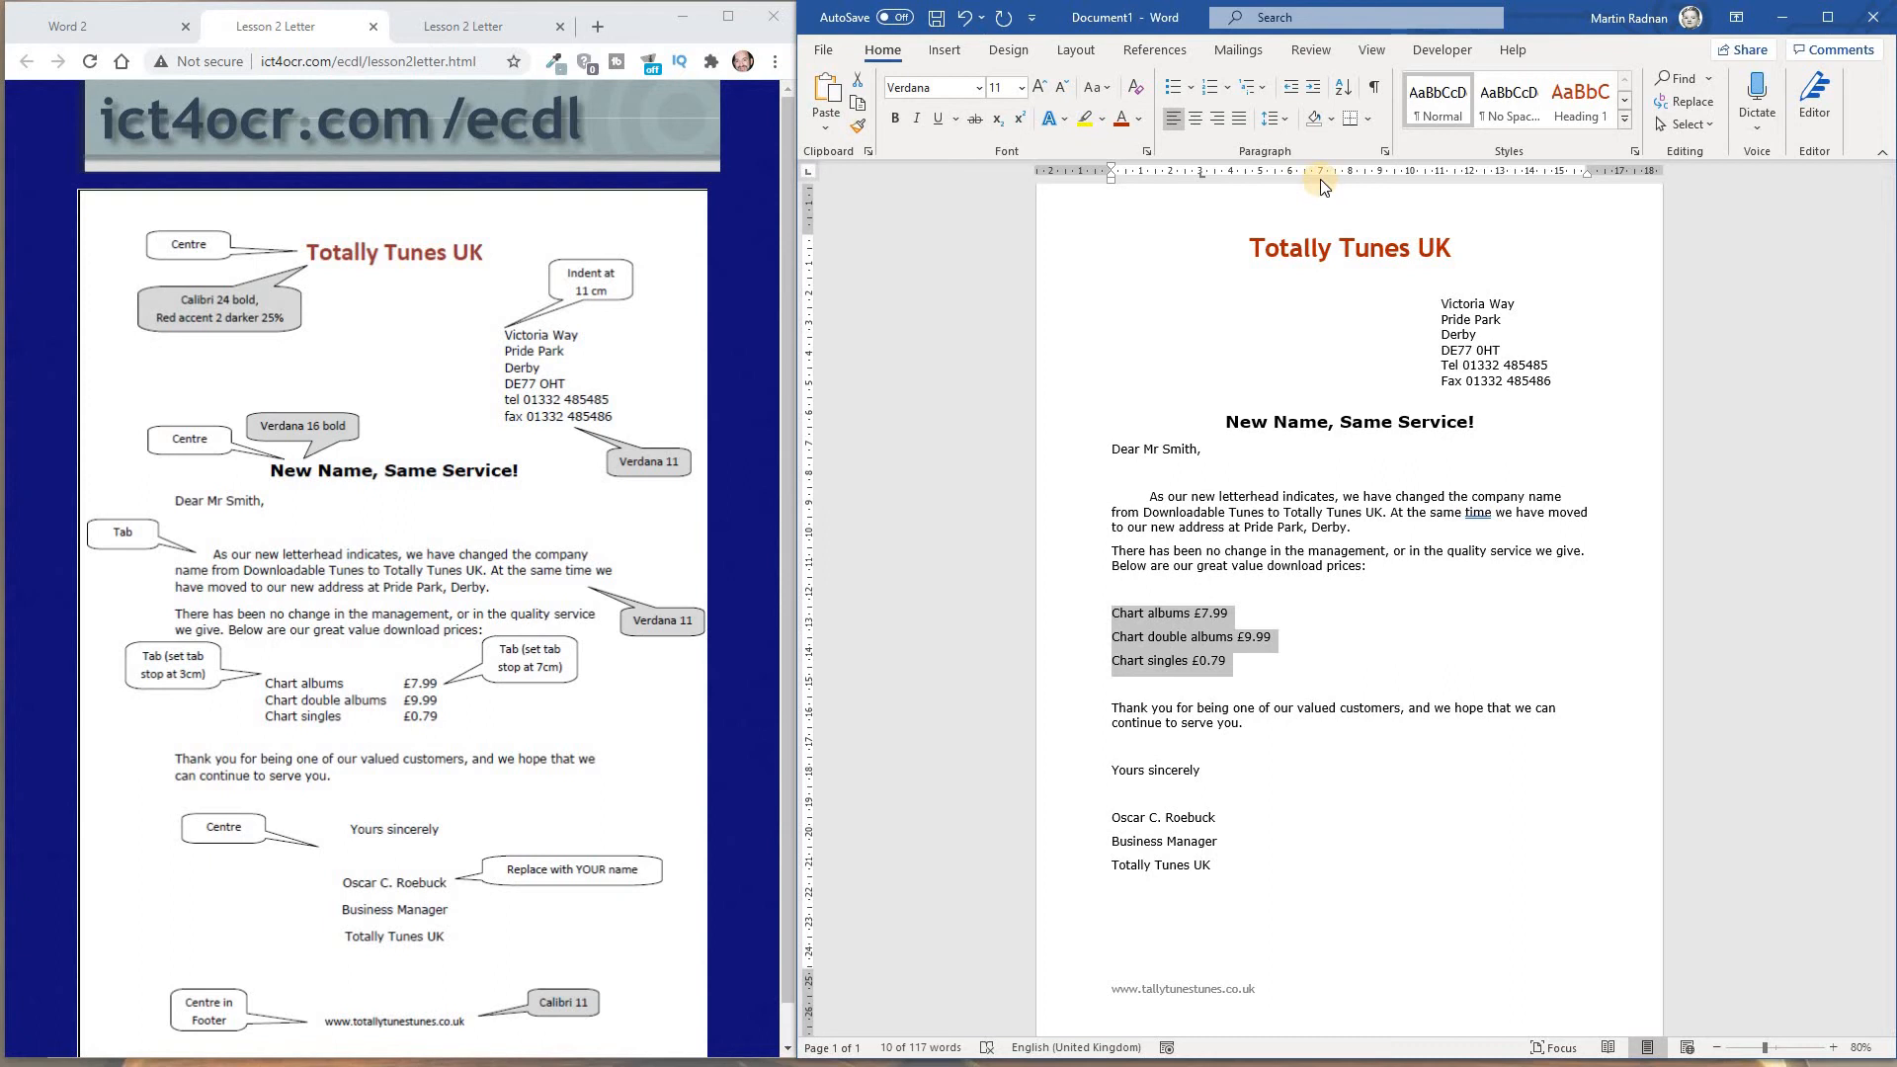
click(1320, 180)
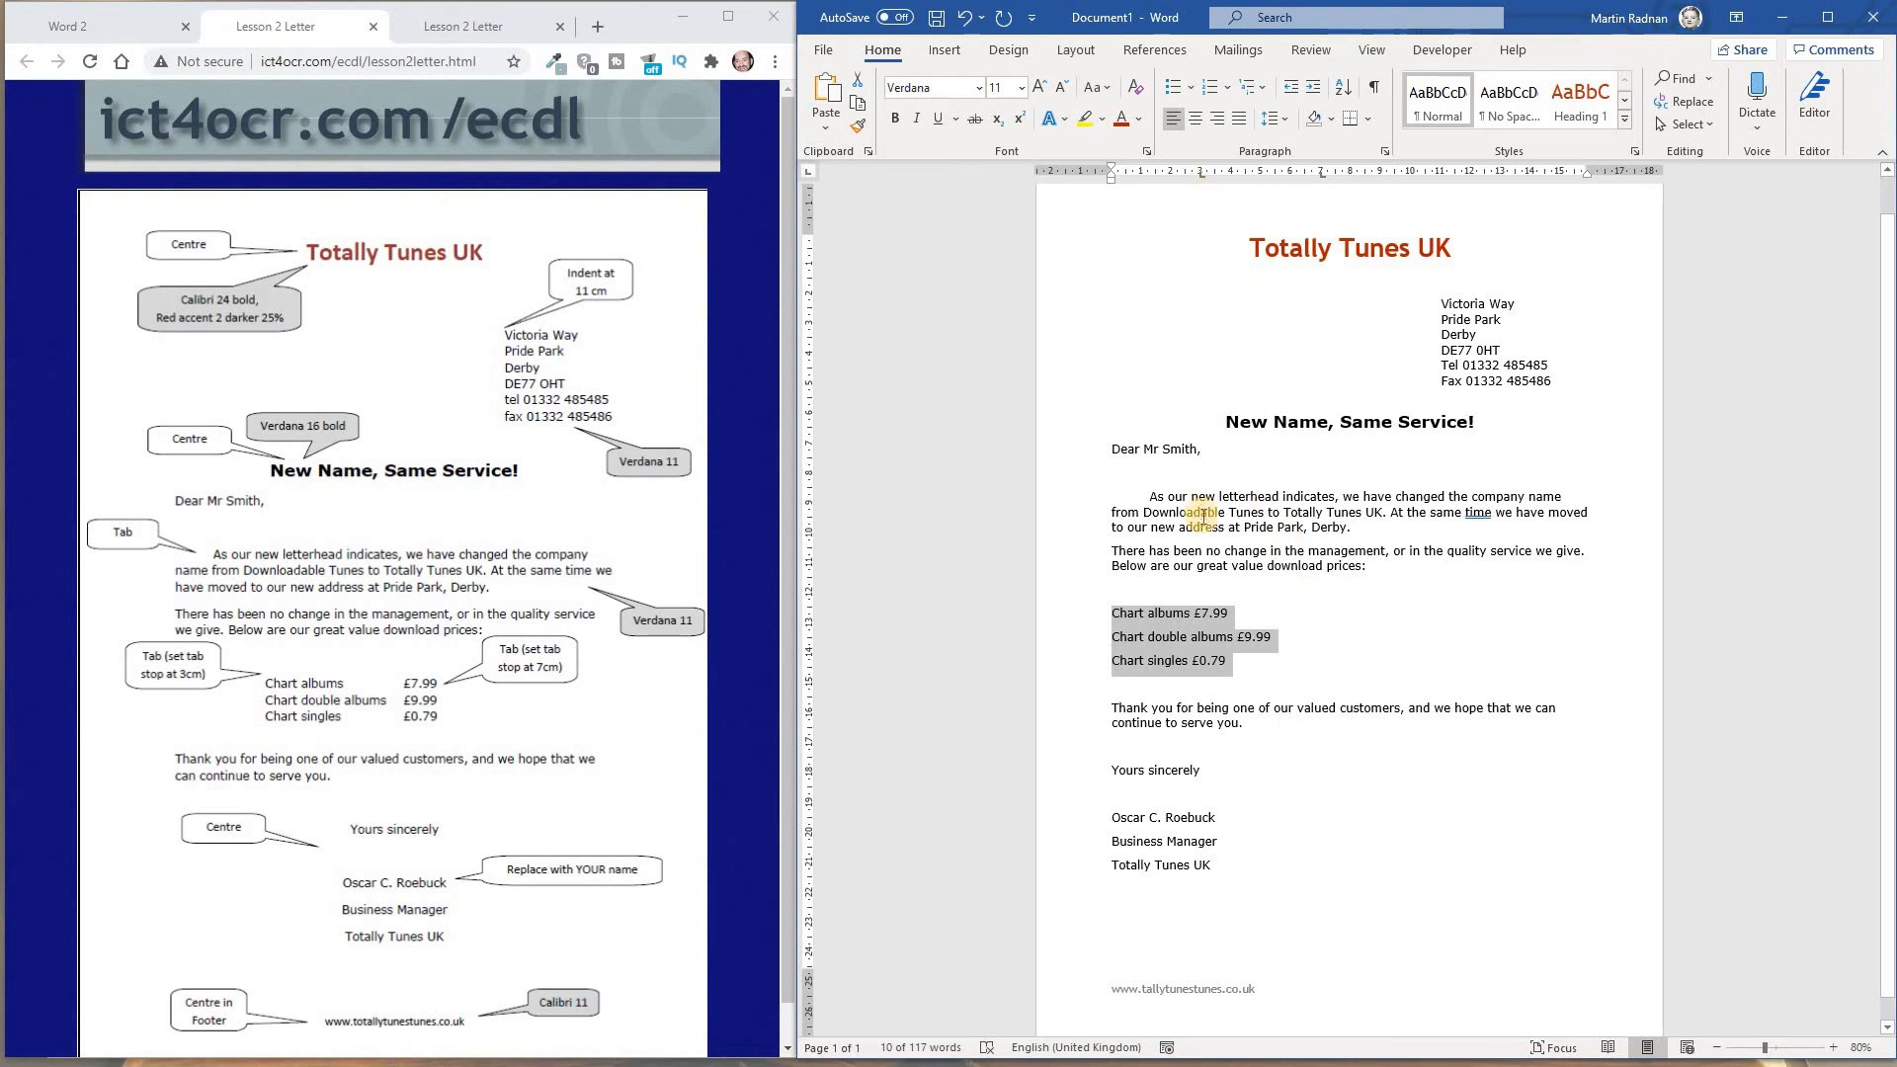
click(1112, 615)
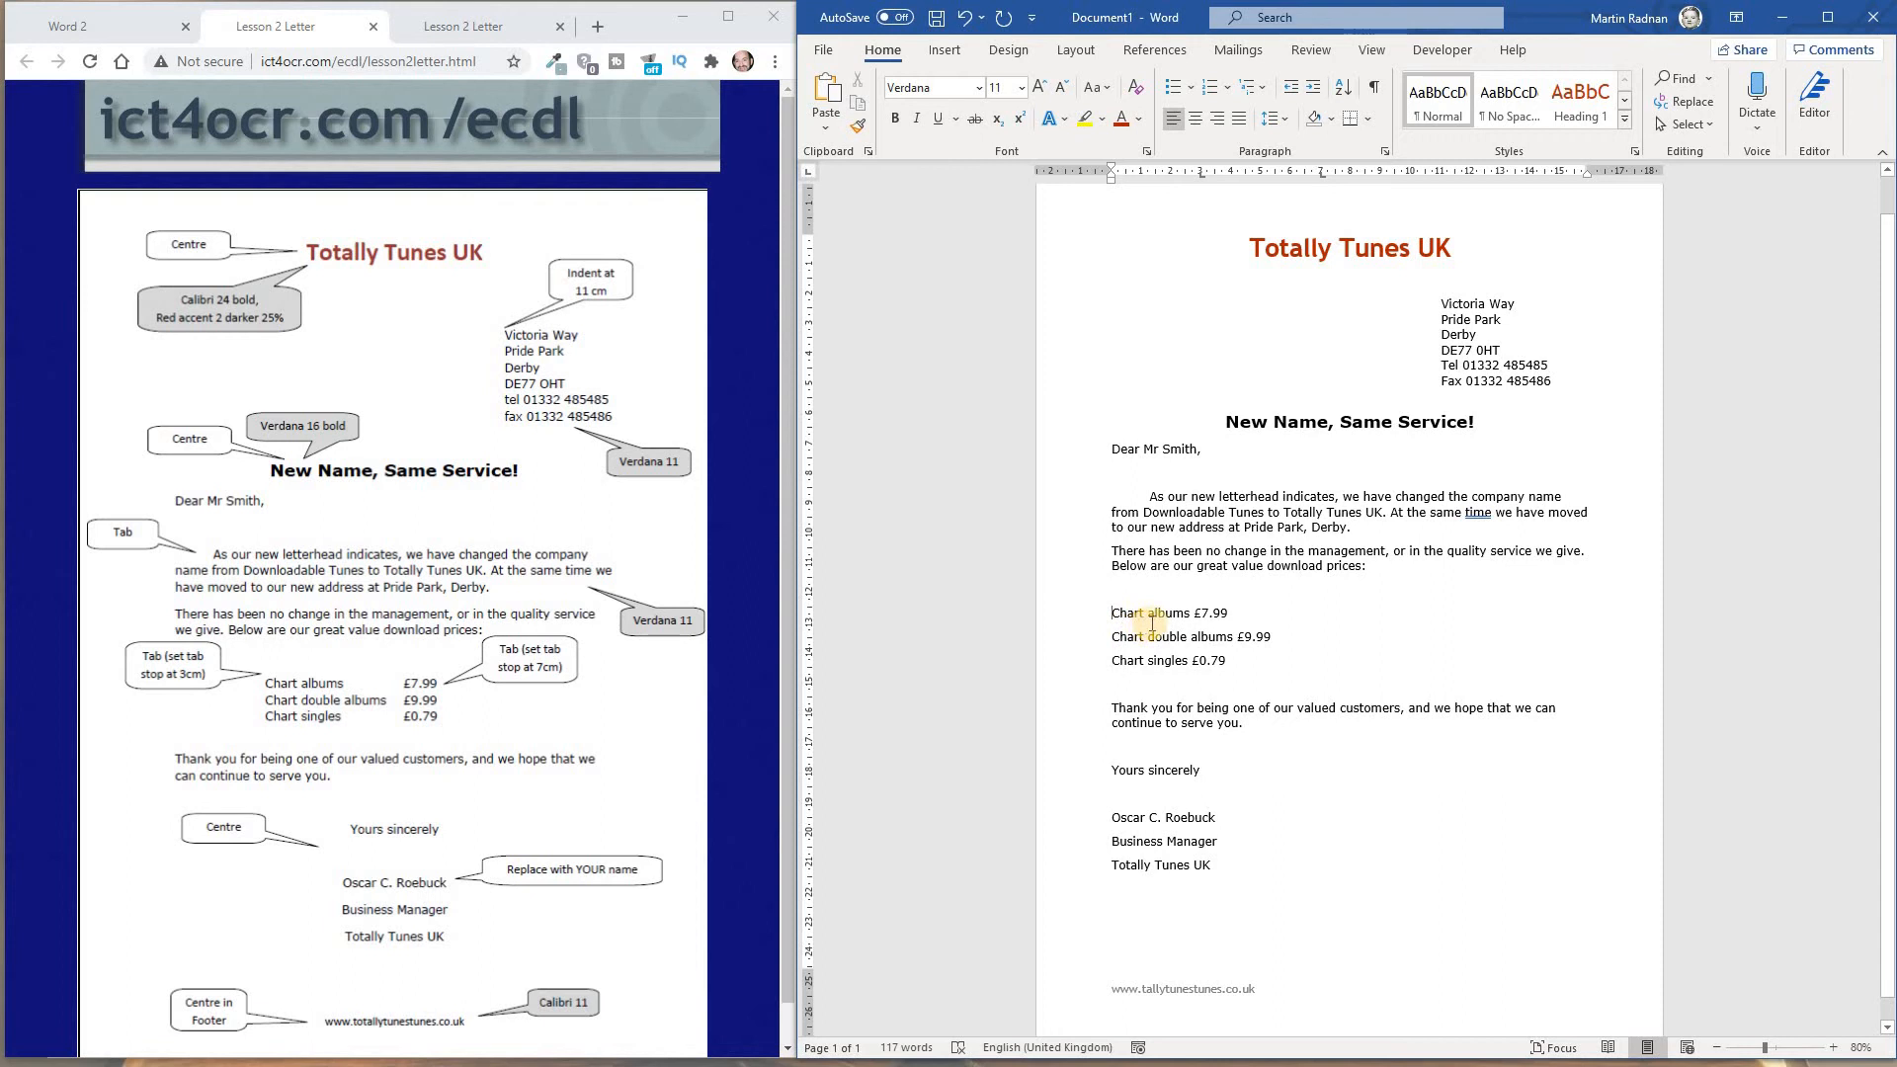
key(Tab)
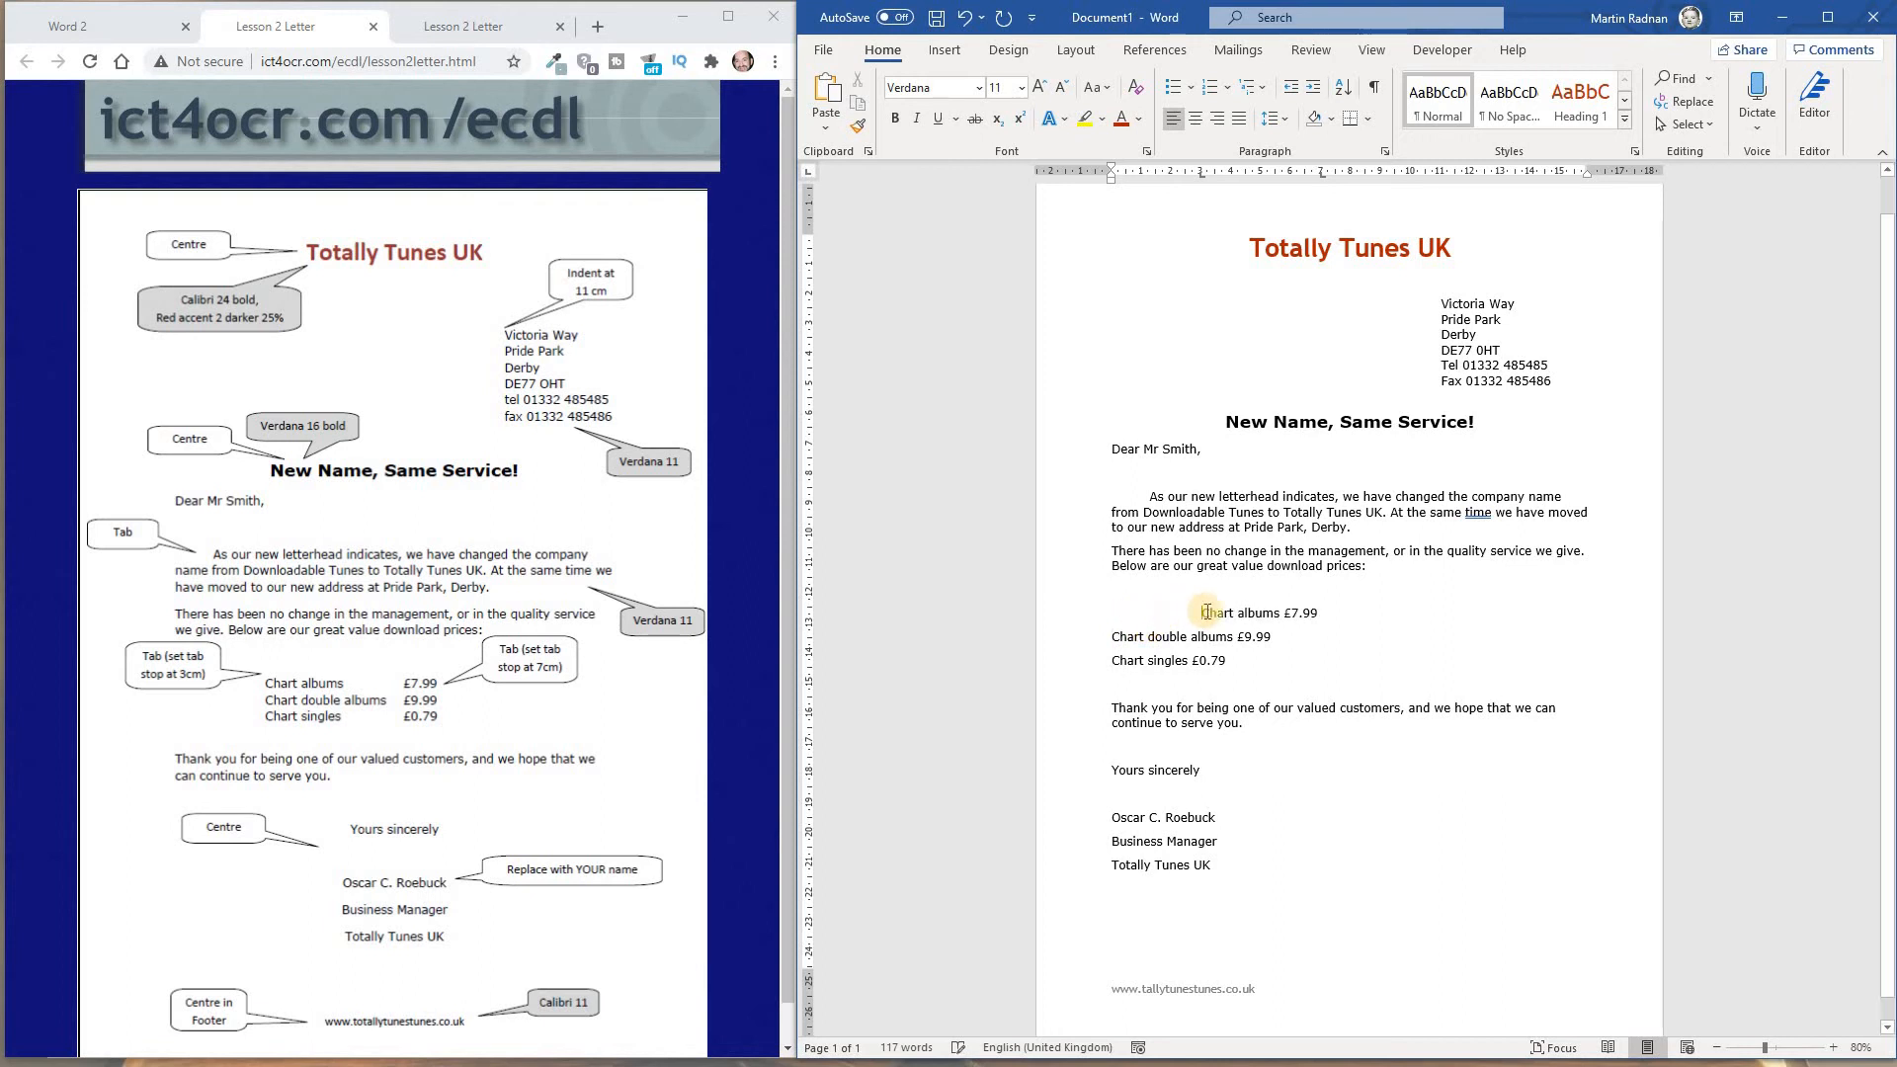
click(1287, 613)
key(Tab)
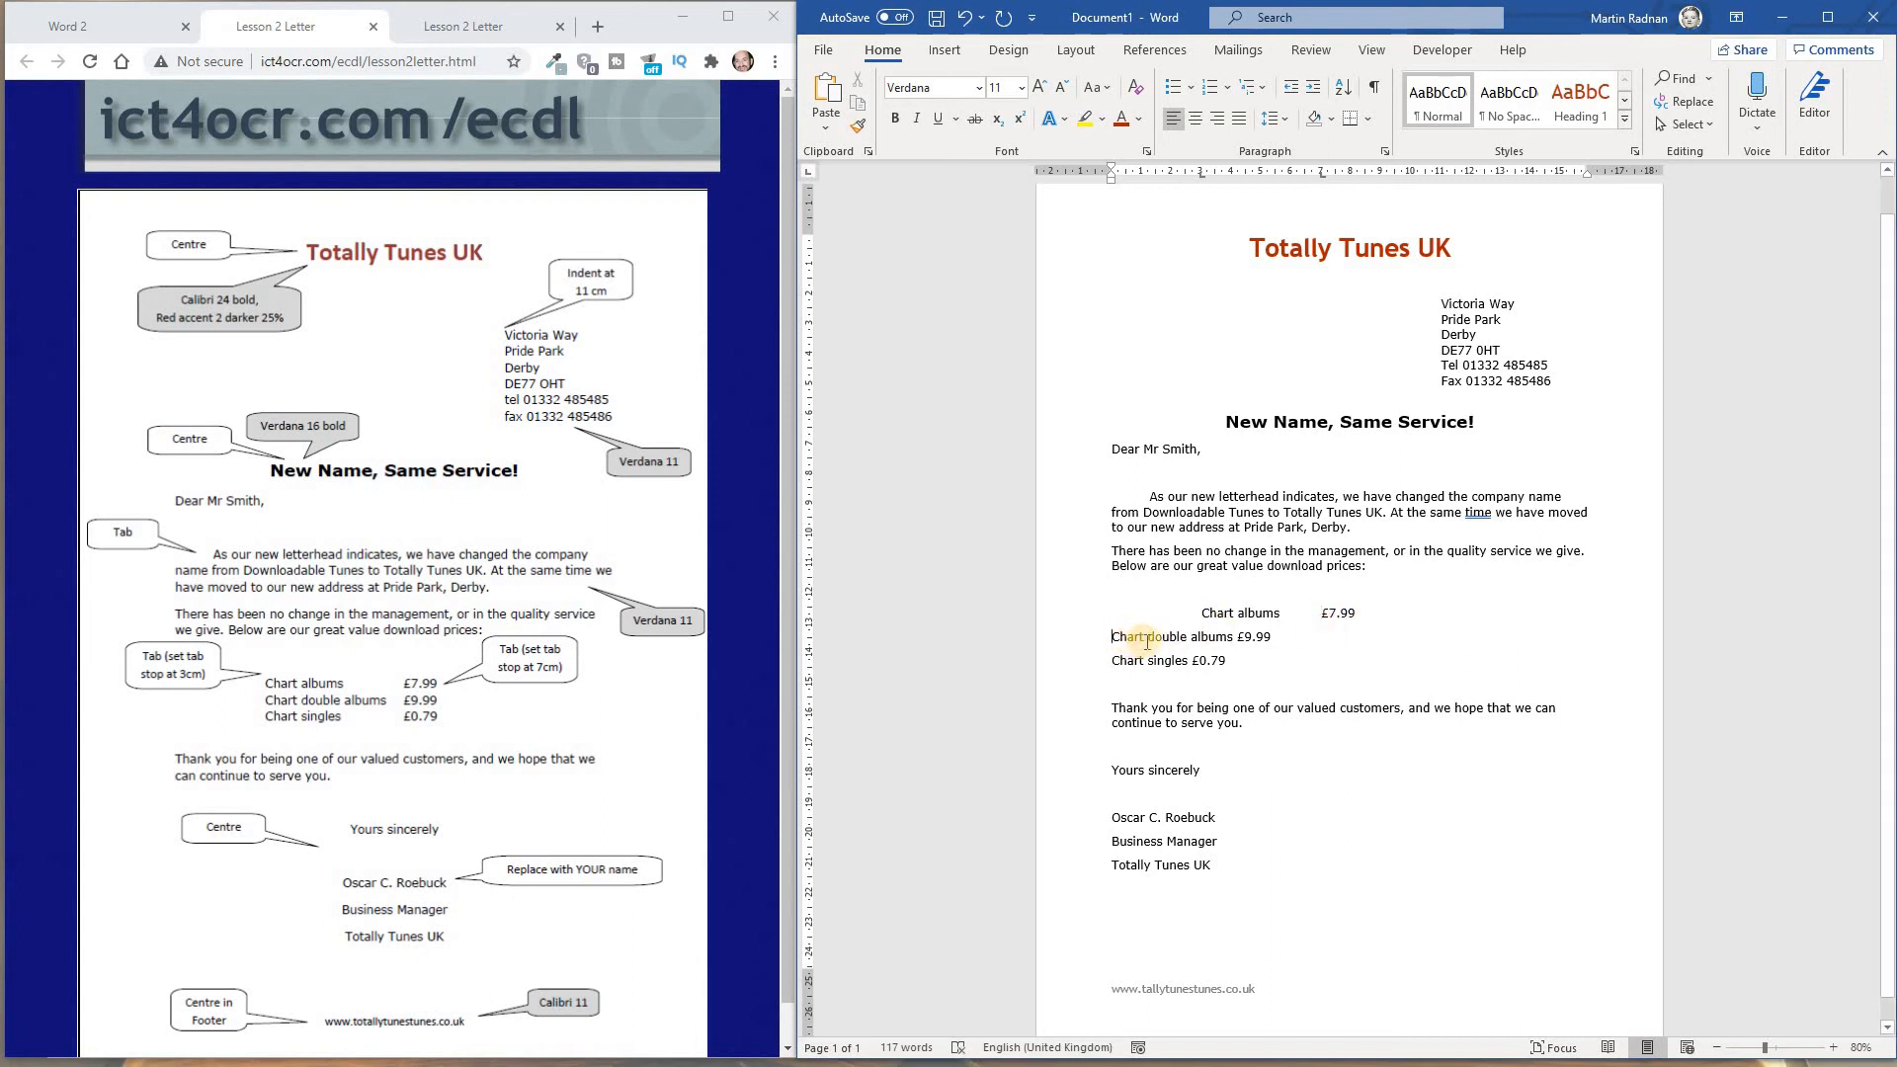
Tab the "Chart double albums" and "Chart singles" items and their prices to the 3 cm and 7 cm tab stops
key(Tab)
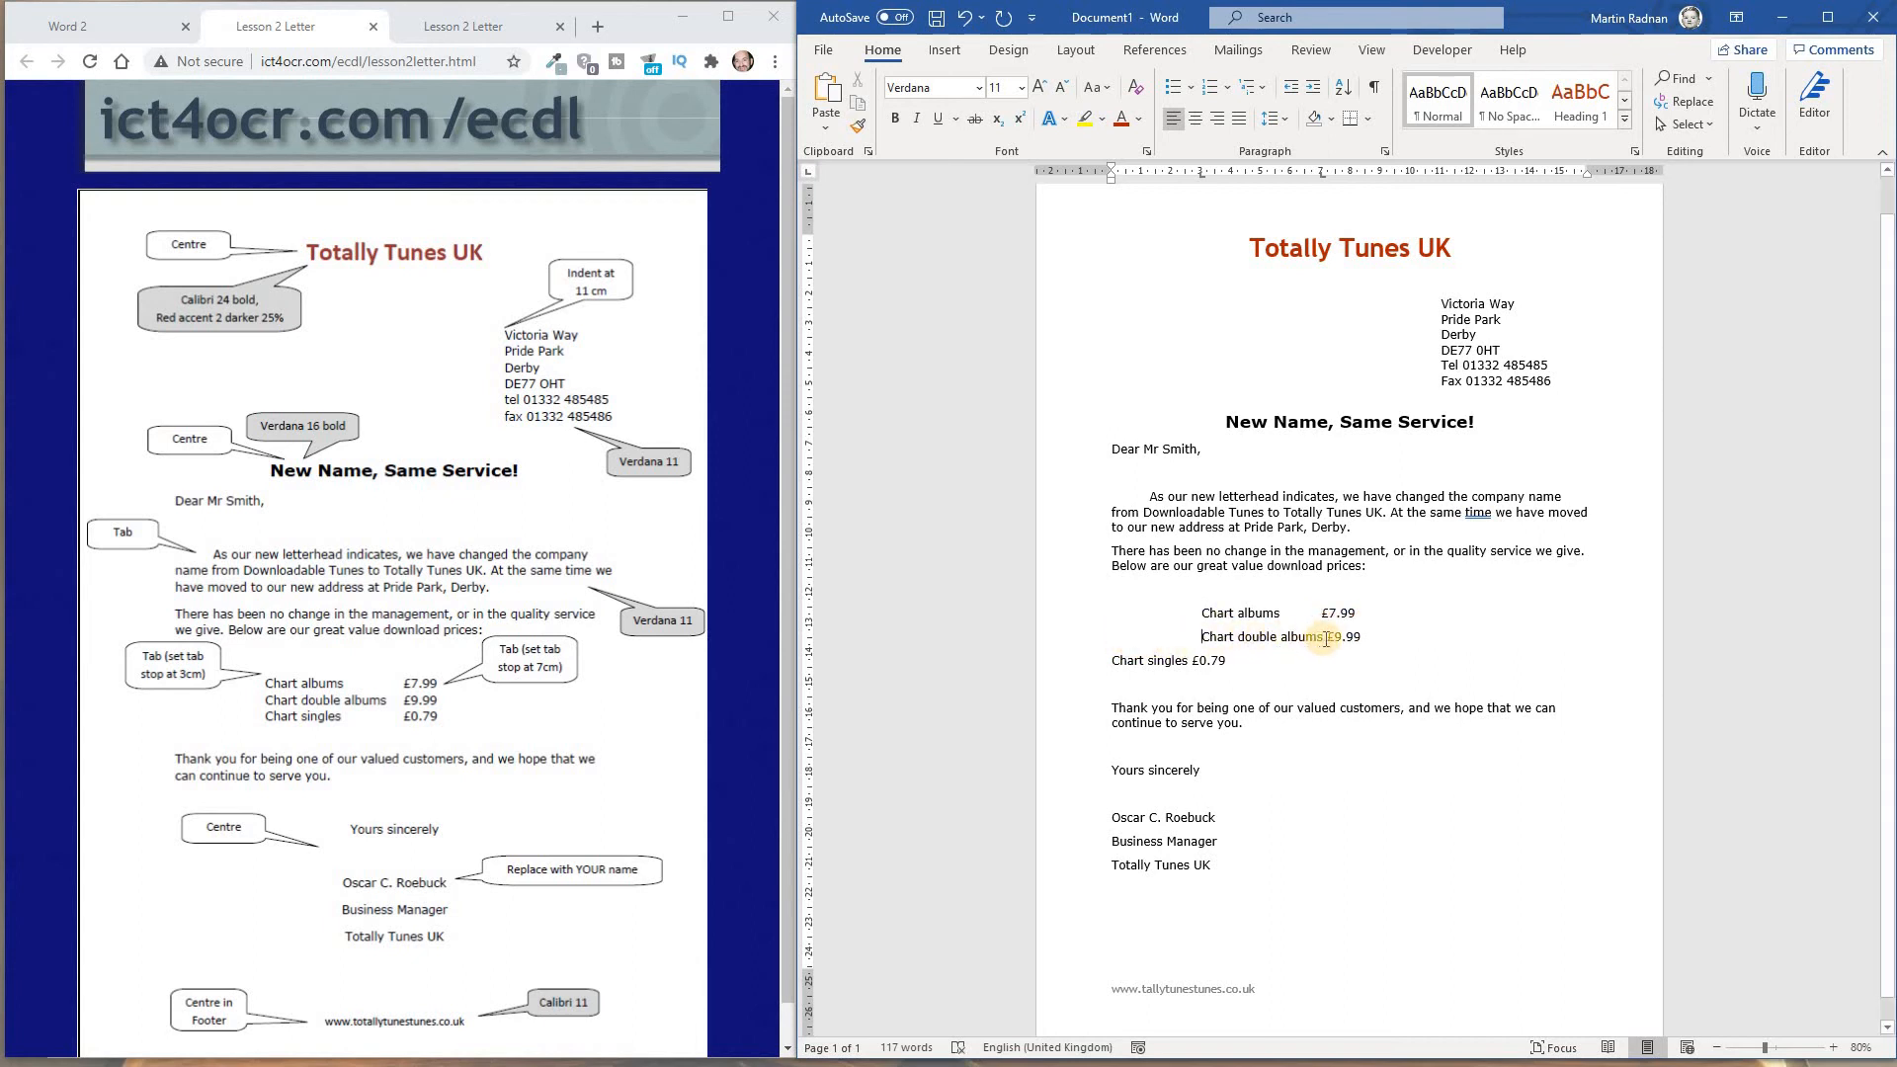
click(1327, 638)
key(Tab)
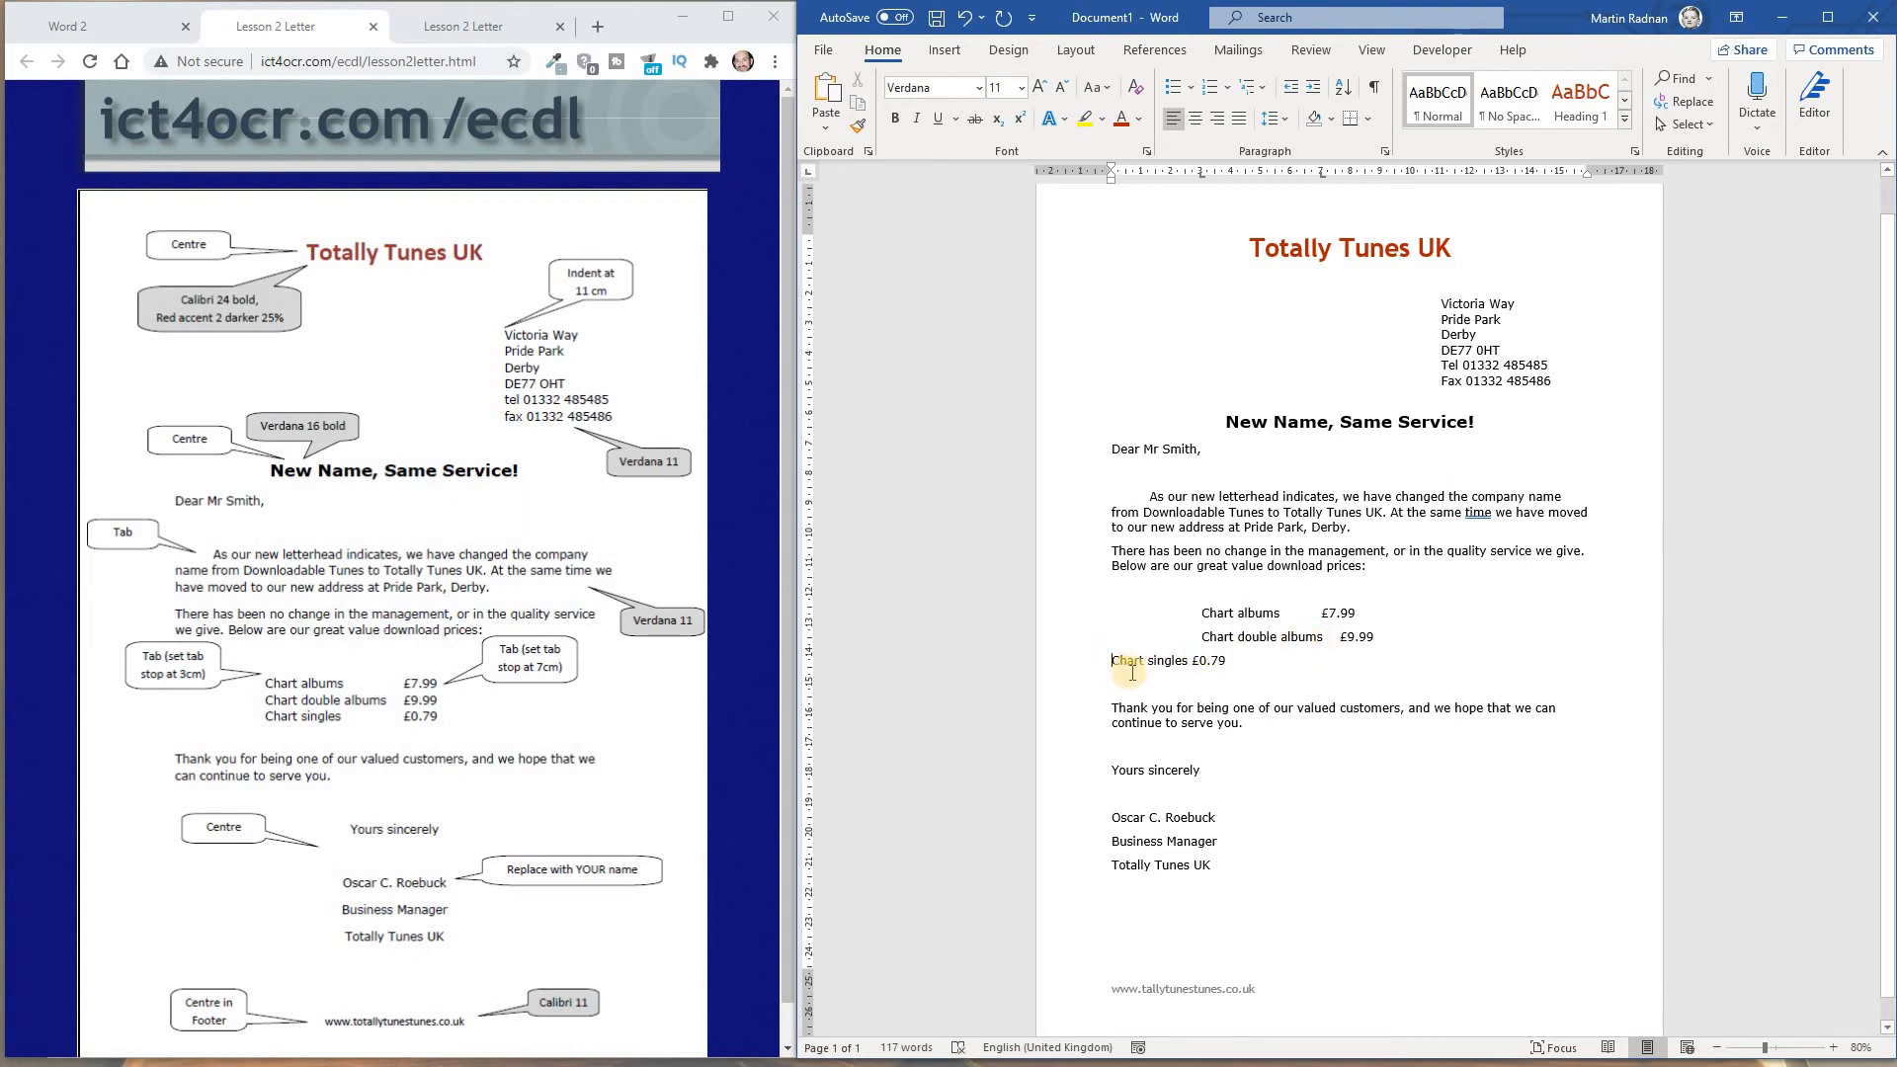
key(Tab)
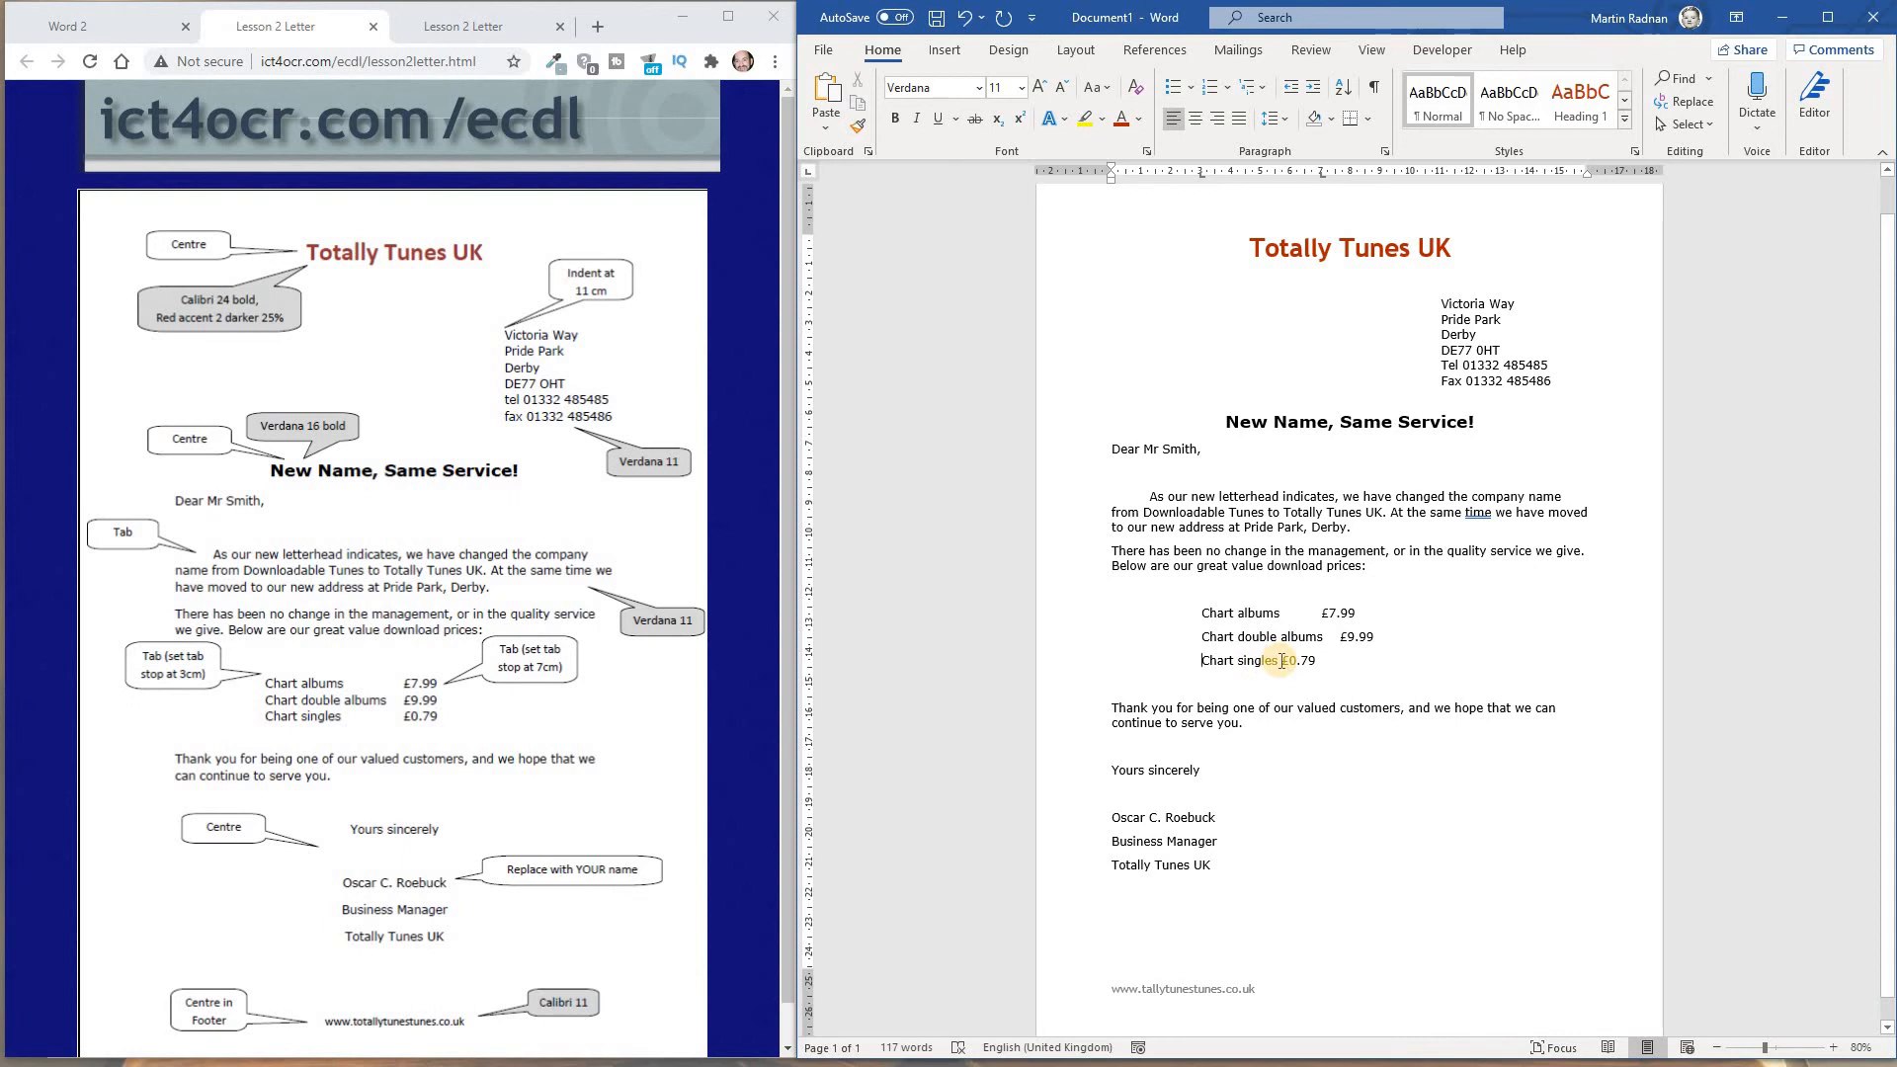
click(1283, 661)
key(Tab)
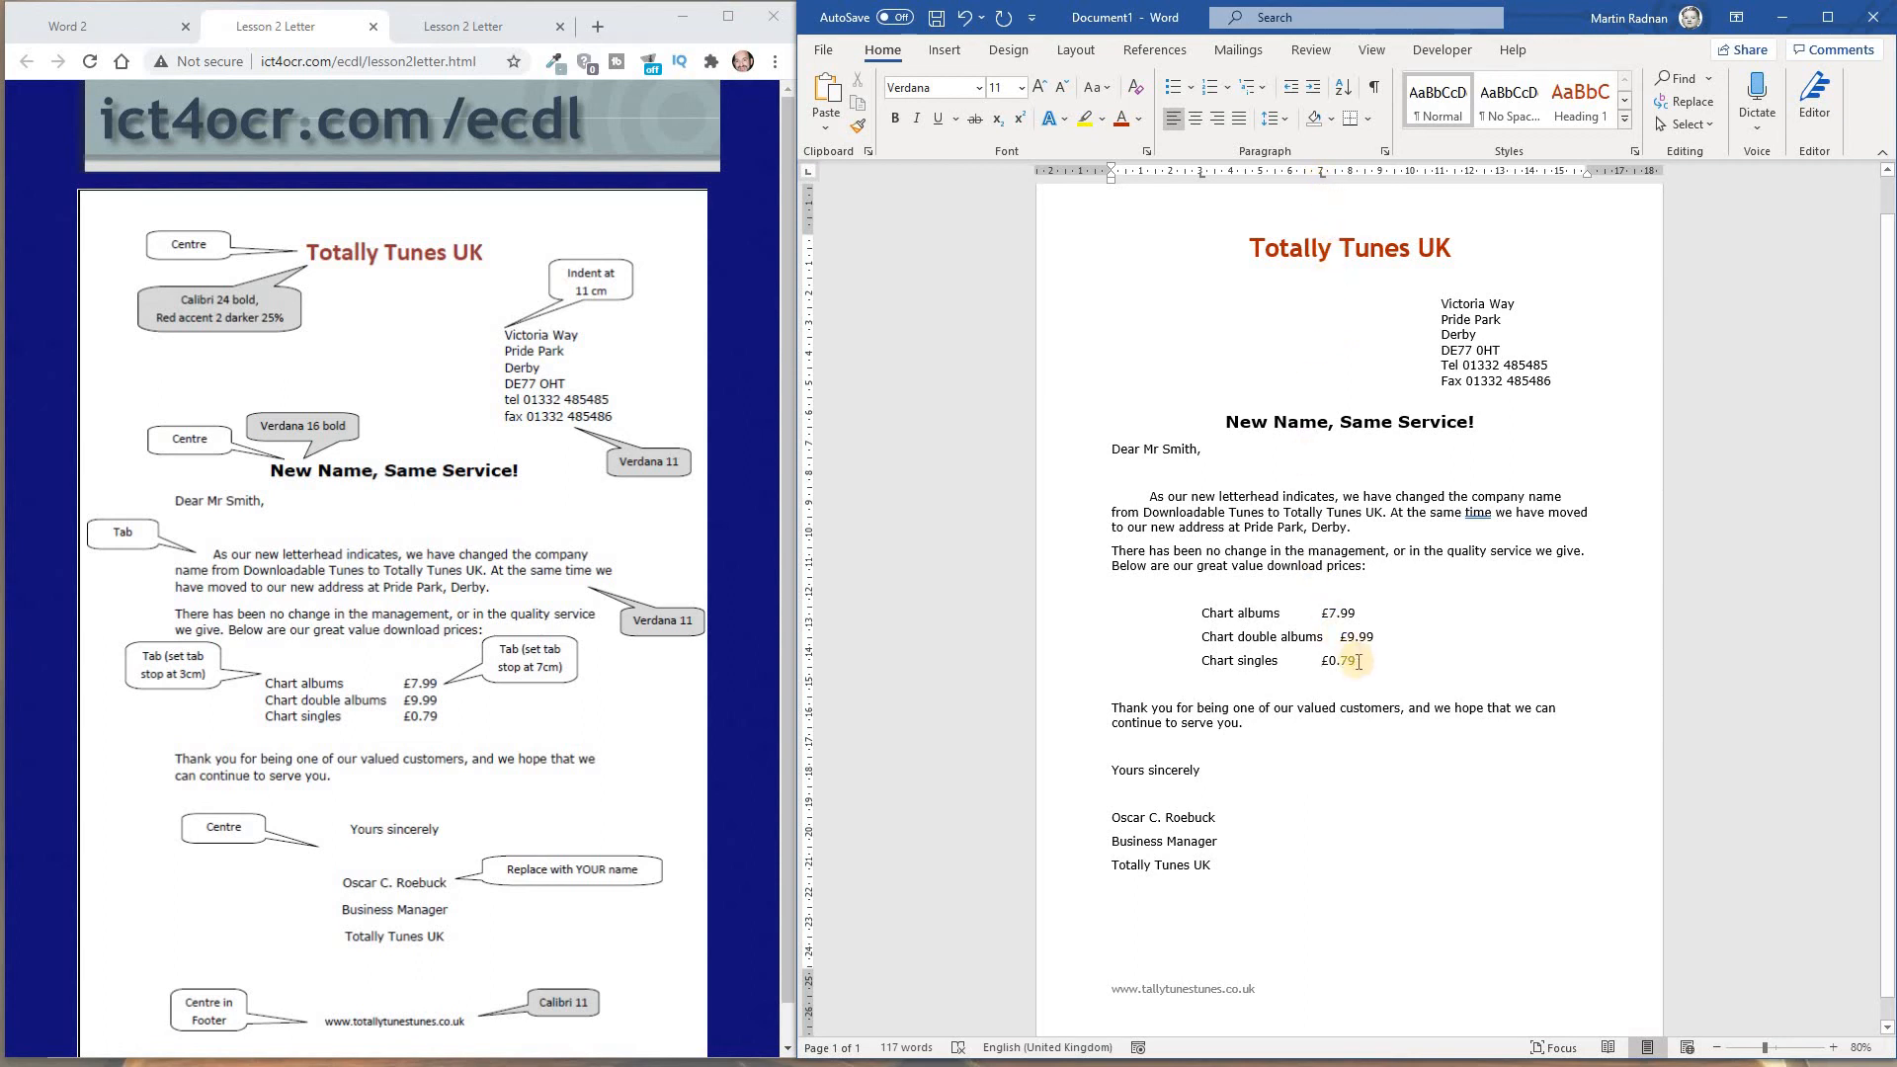
Reduce the font size of the three chart price lines to 10
drag(1358, 661, 1201, 612)
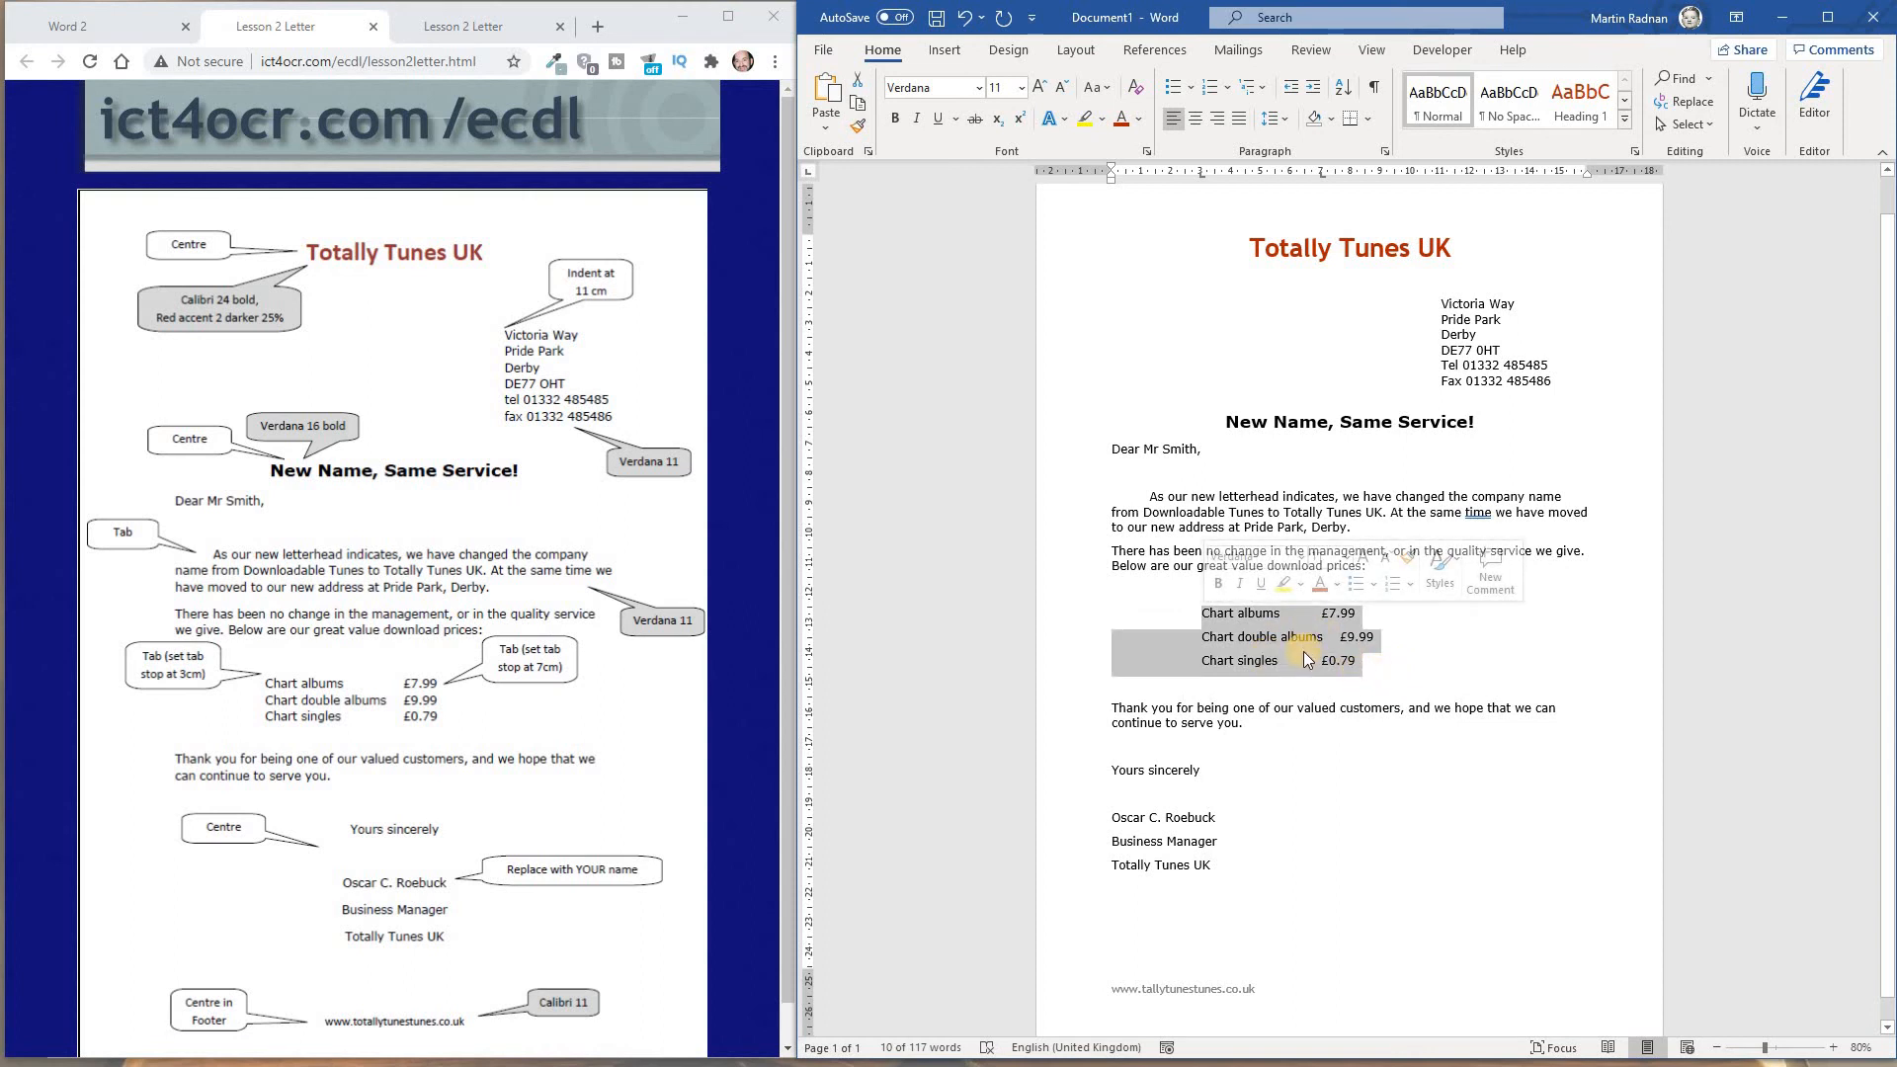
click(1021, 89)
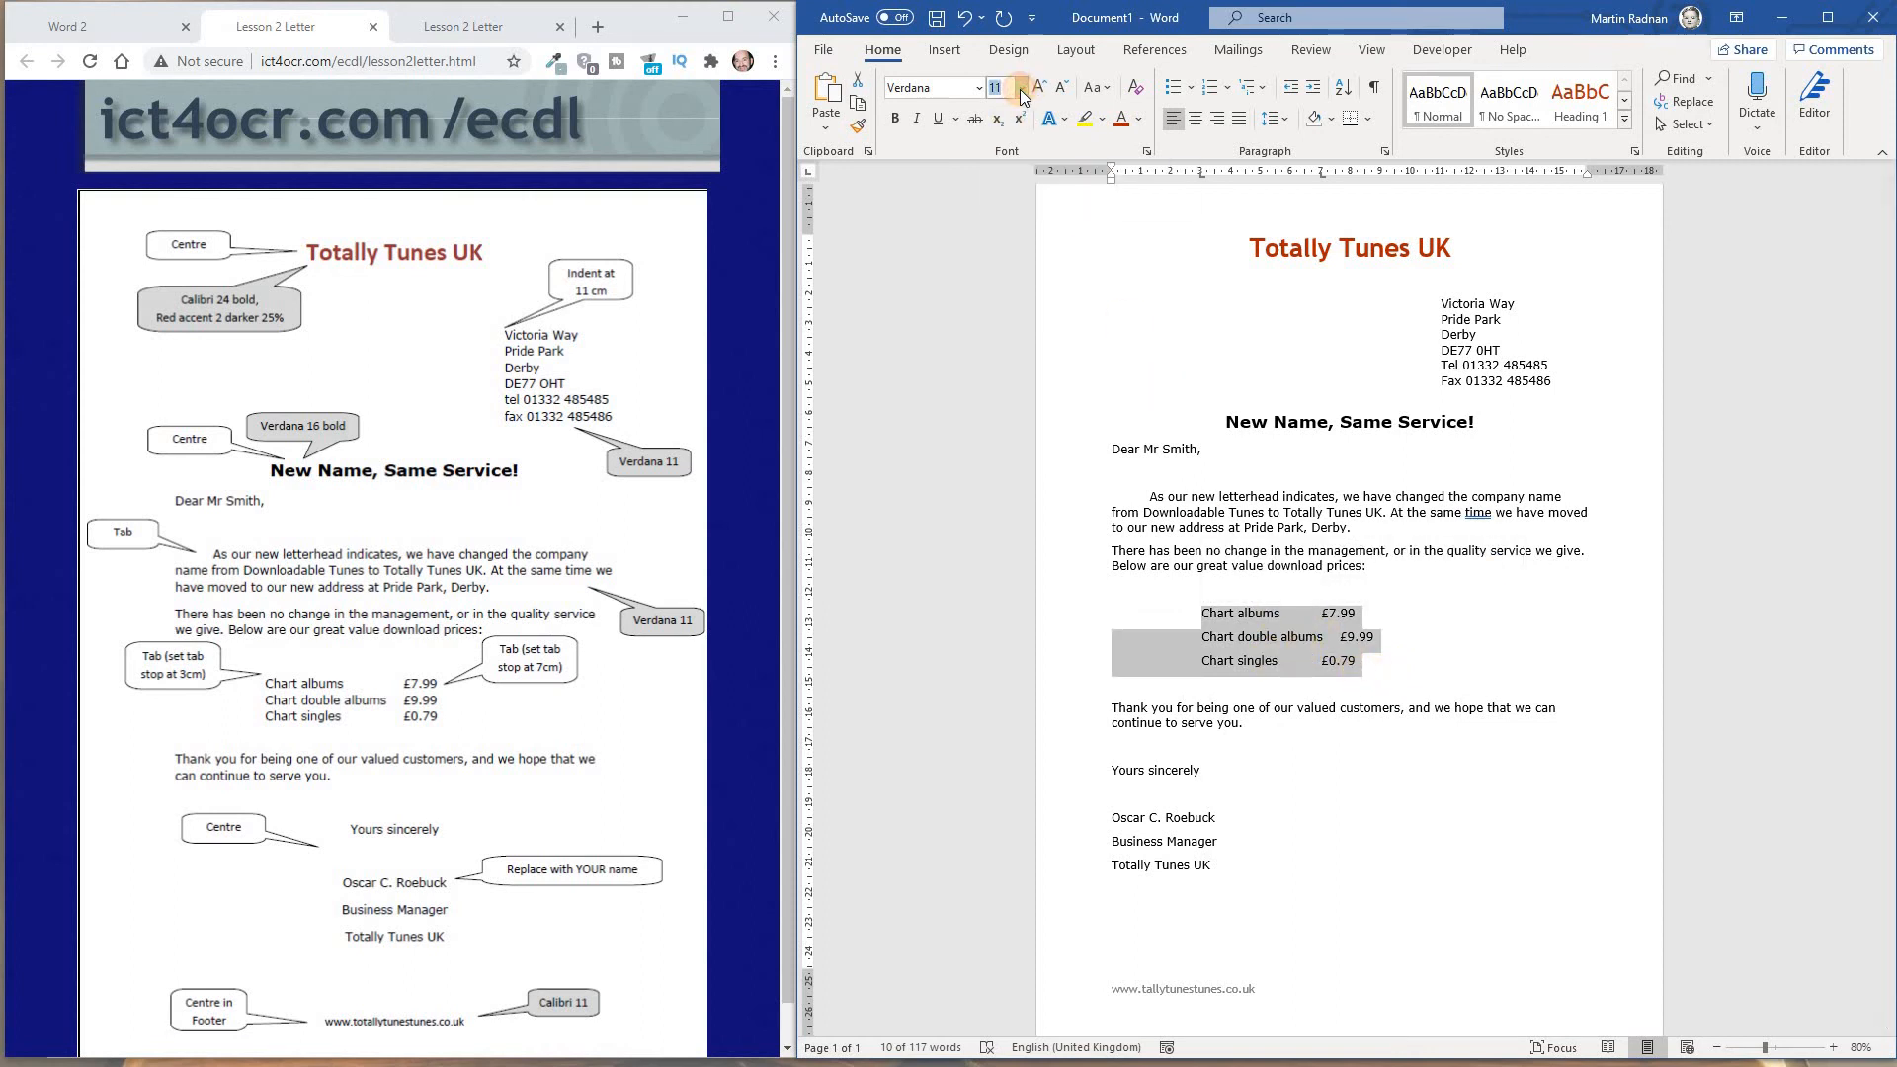
click(1021, 89)
click(1010, 156)
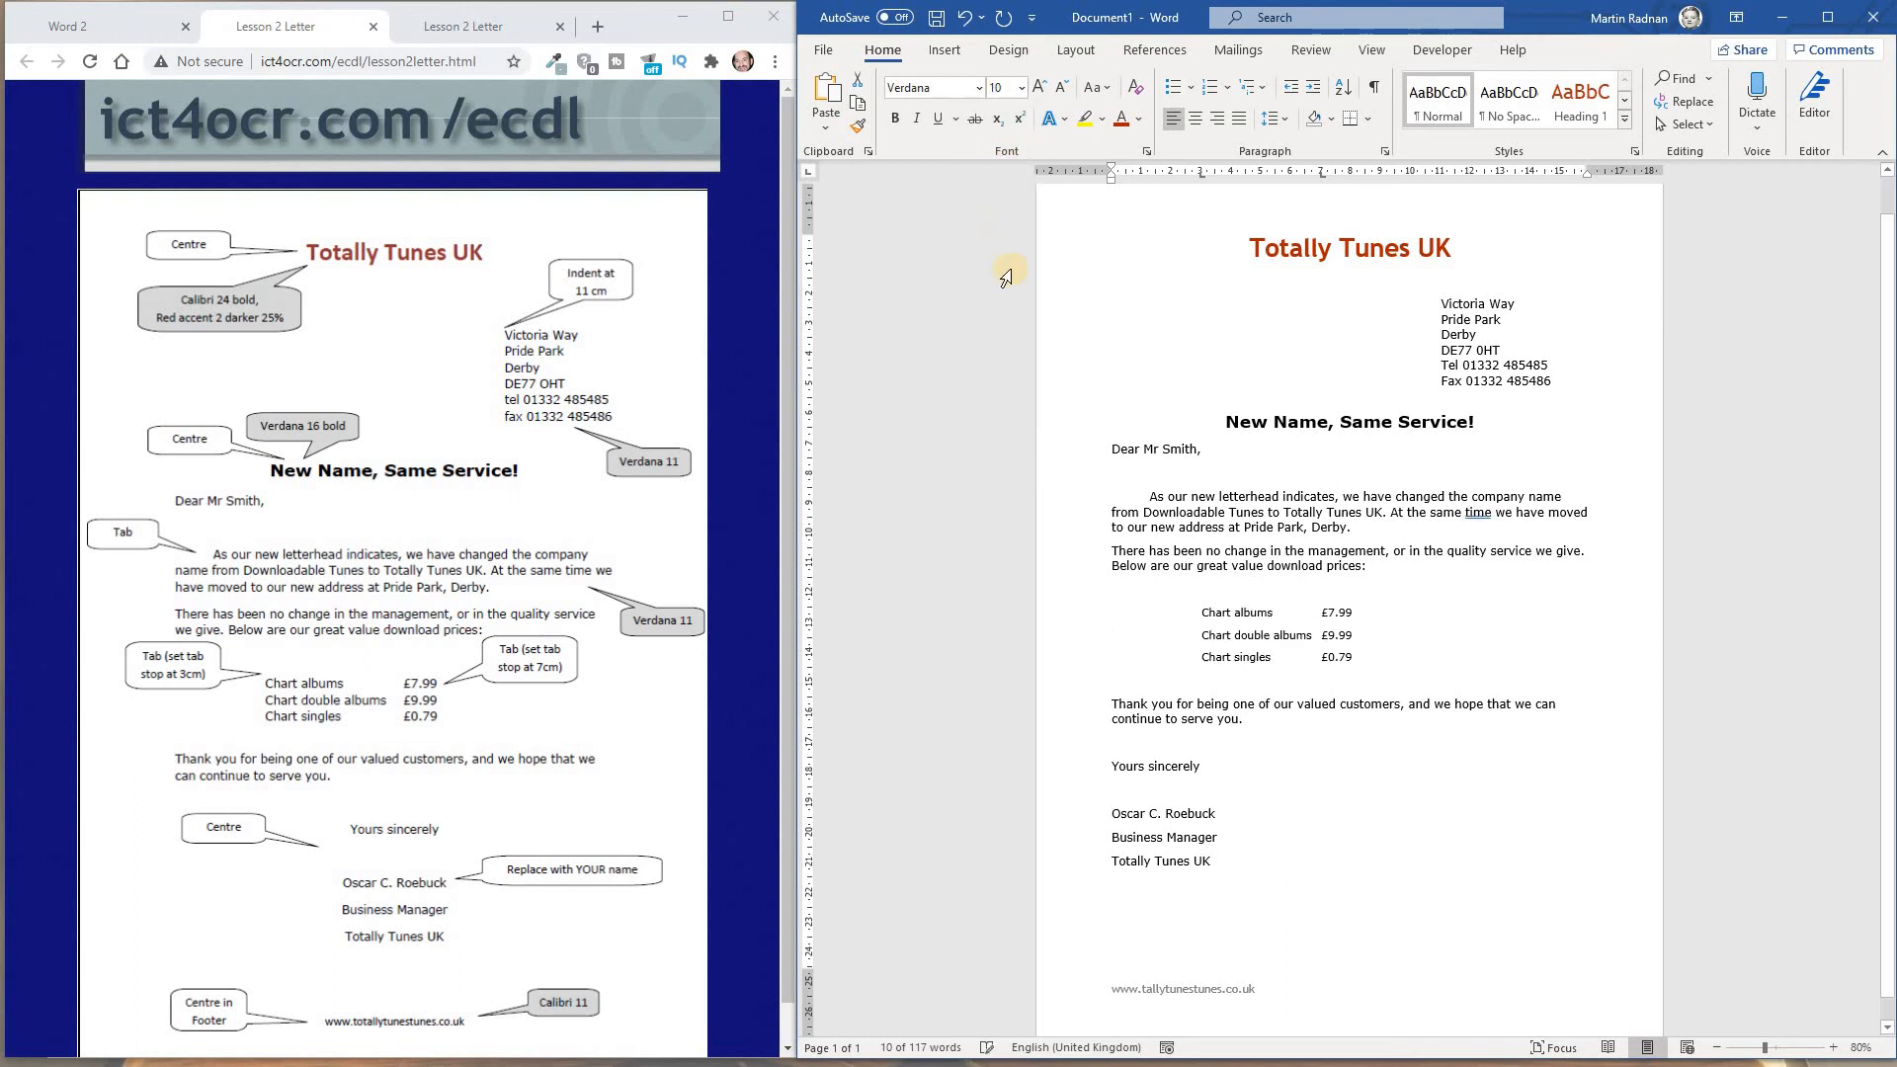
click(1045, 450)
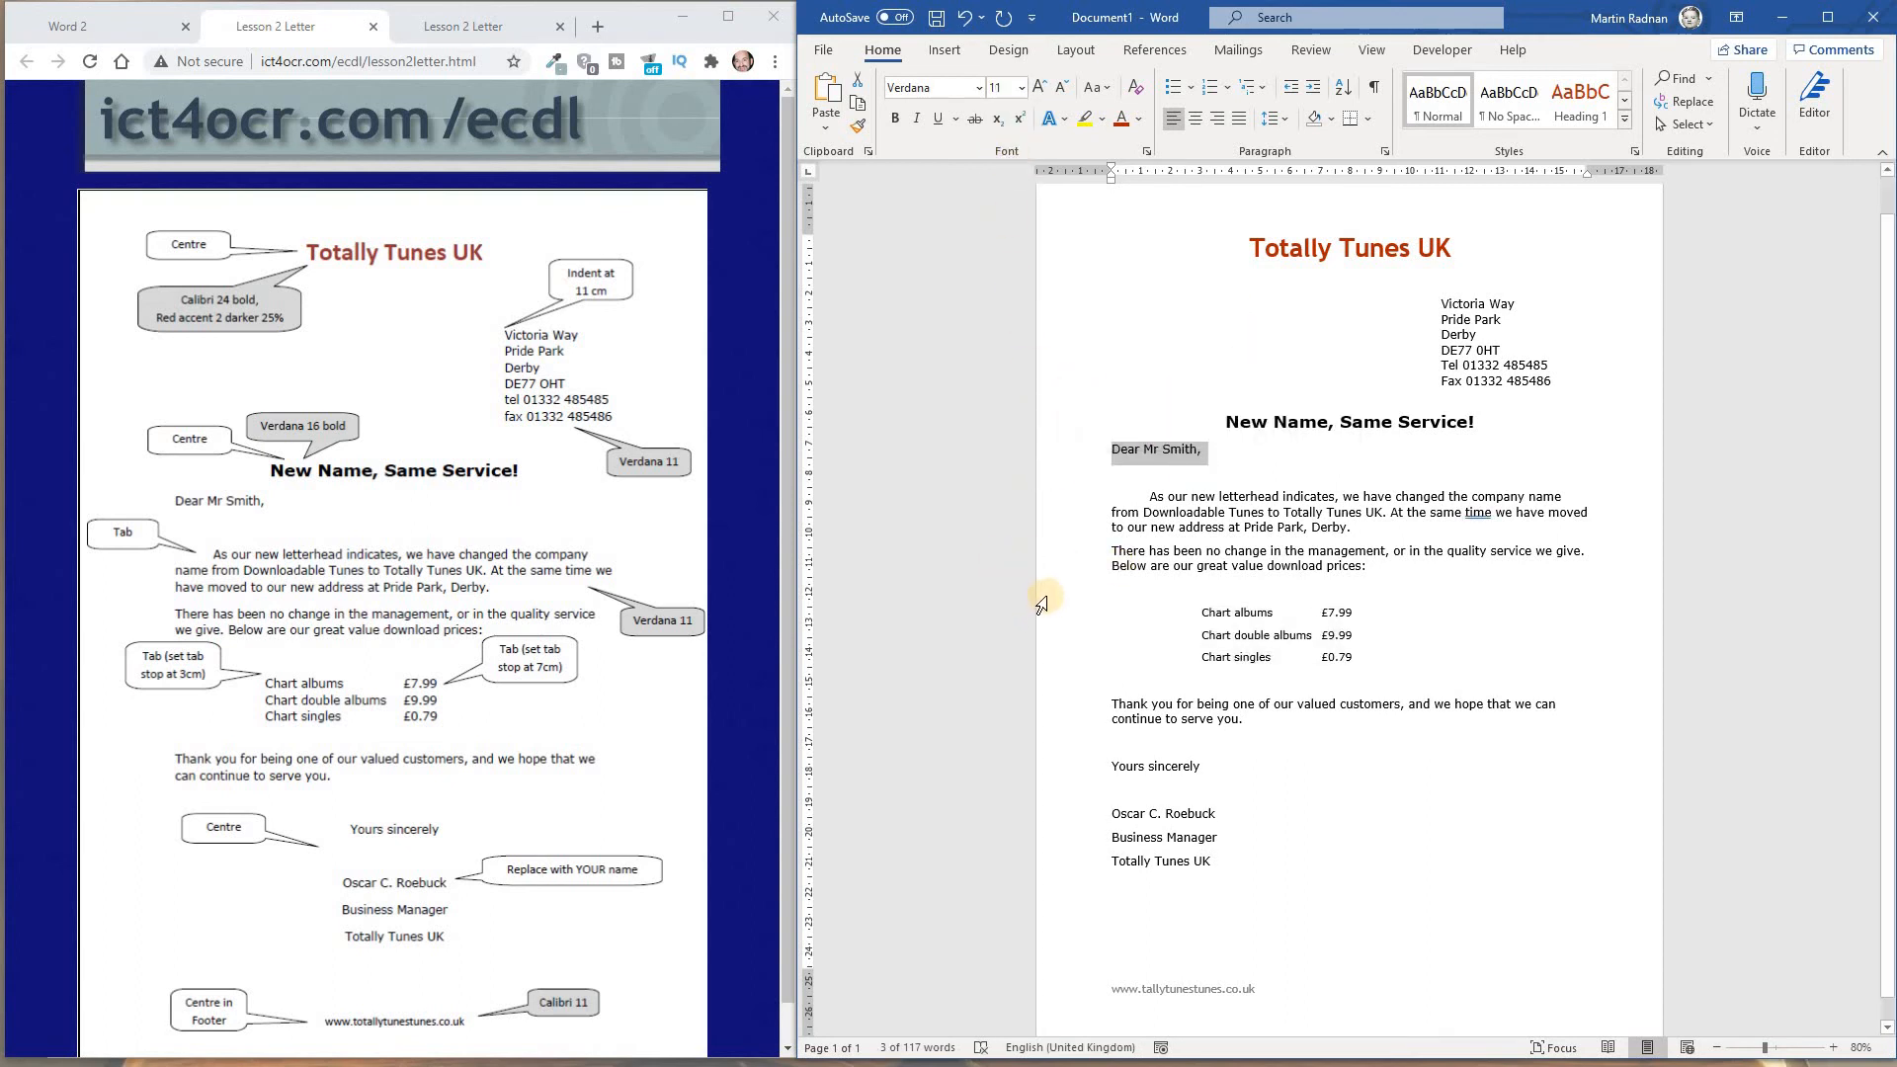
Centre the closing block from "Yours sincerely" down to "Totally Tunes UK"
scroll(1043, 602, down, 1)
drag(1213, 842, 1122, 751)
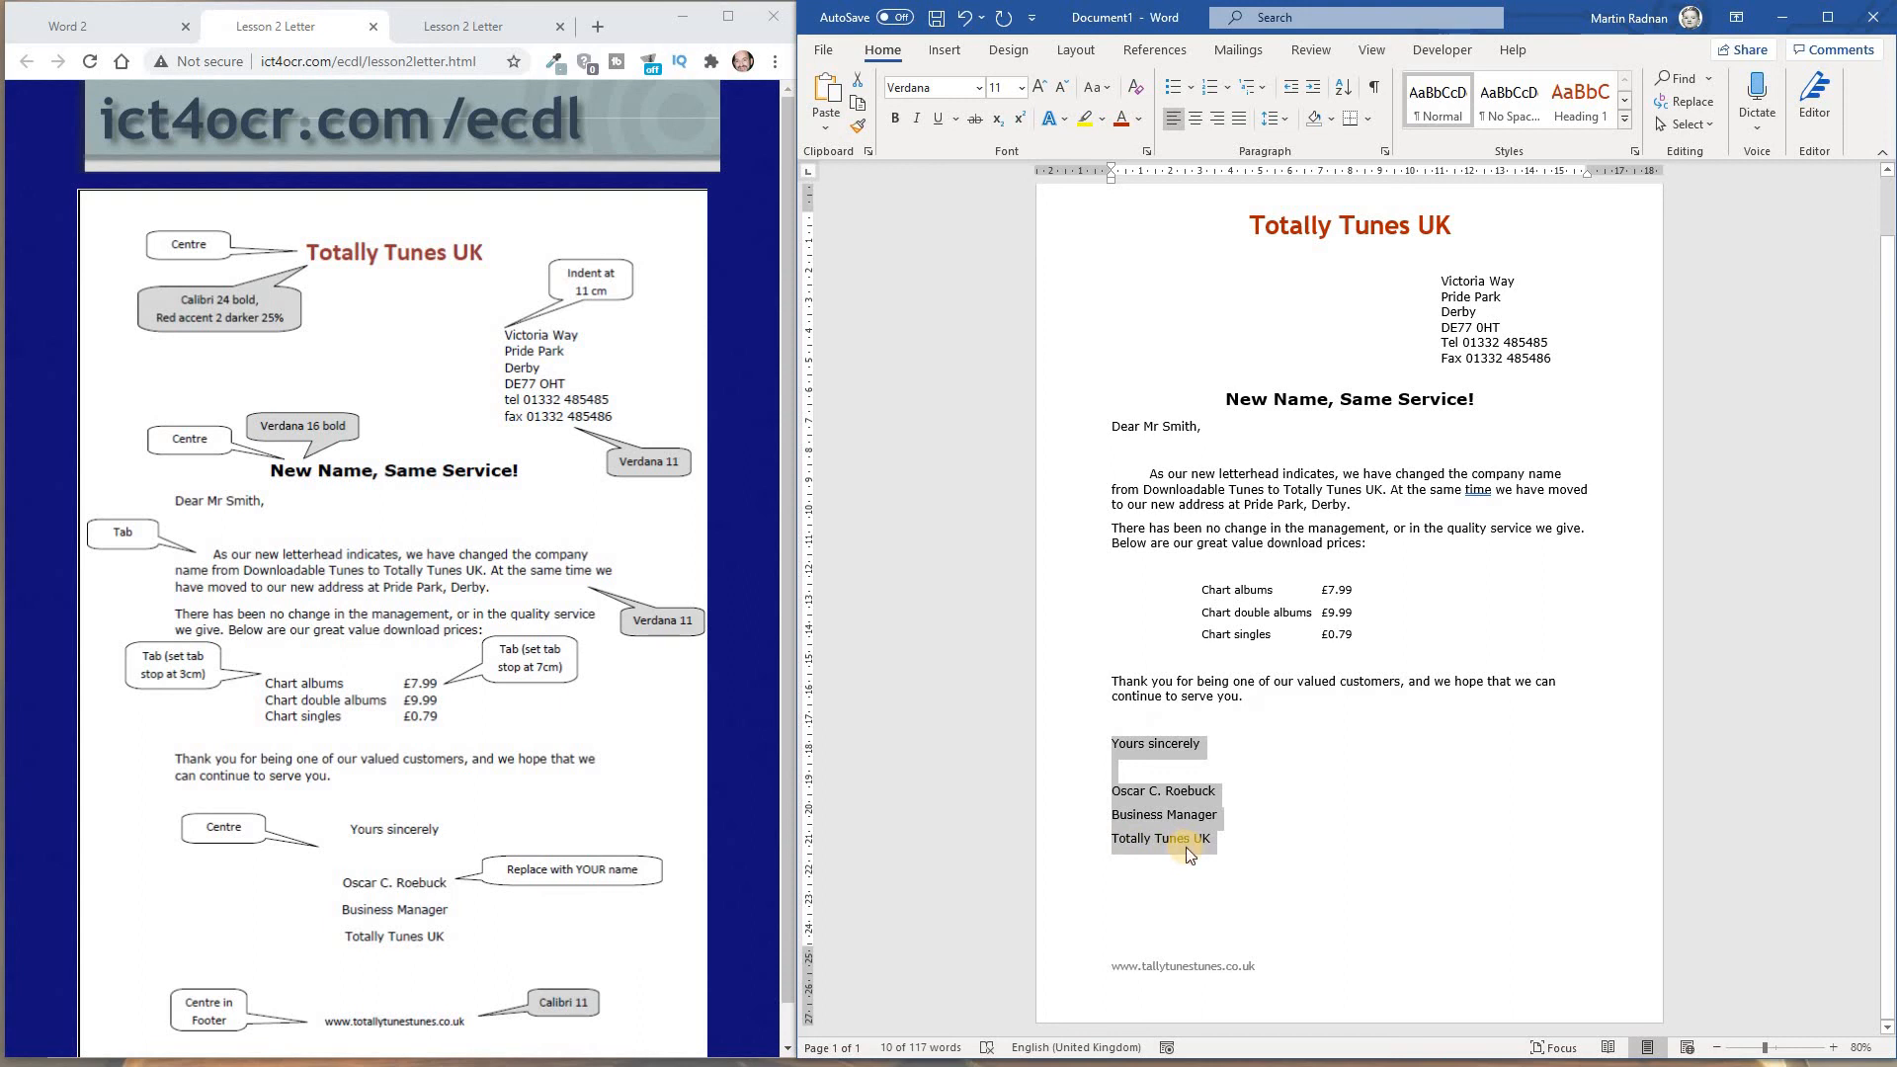
click(1194, 122)
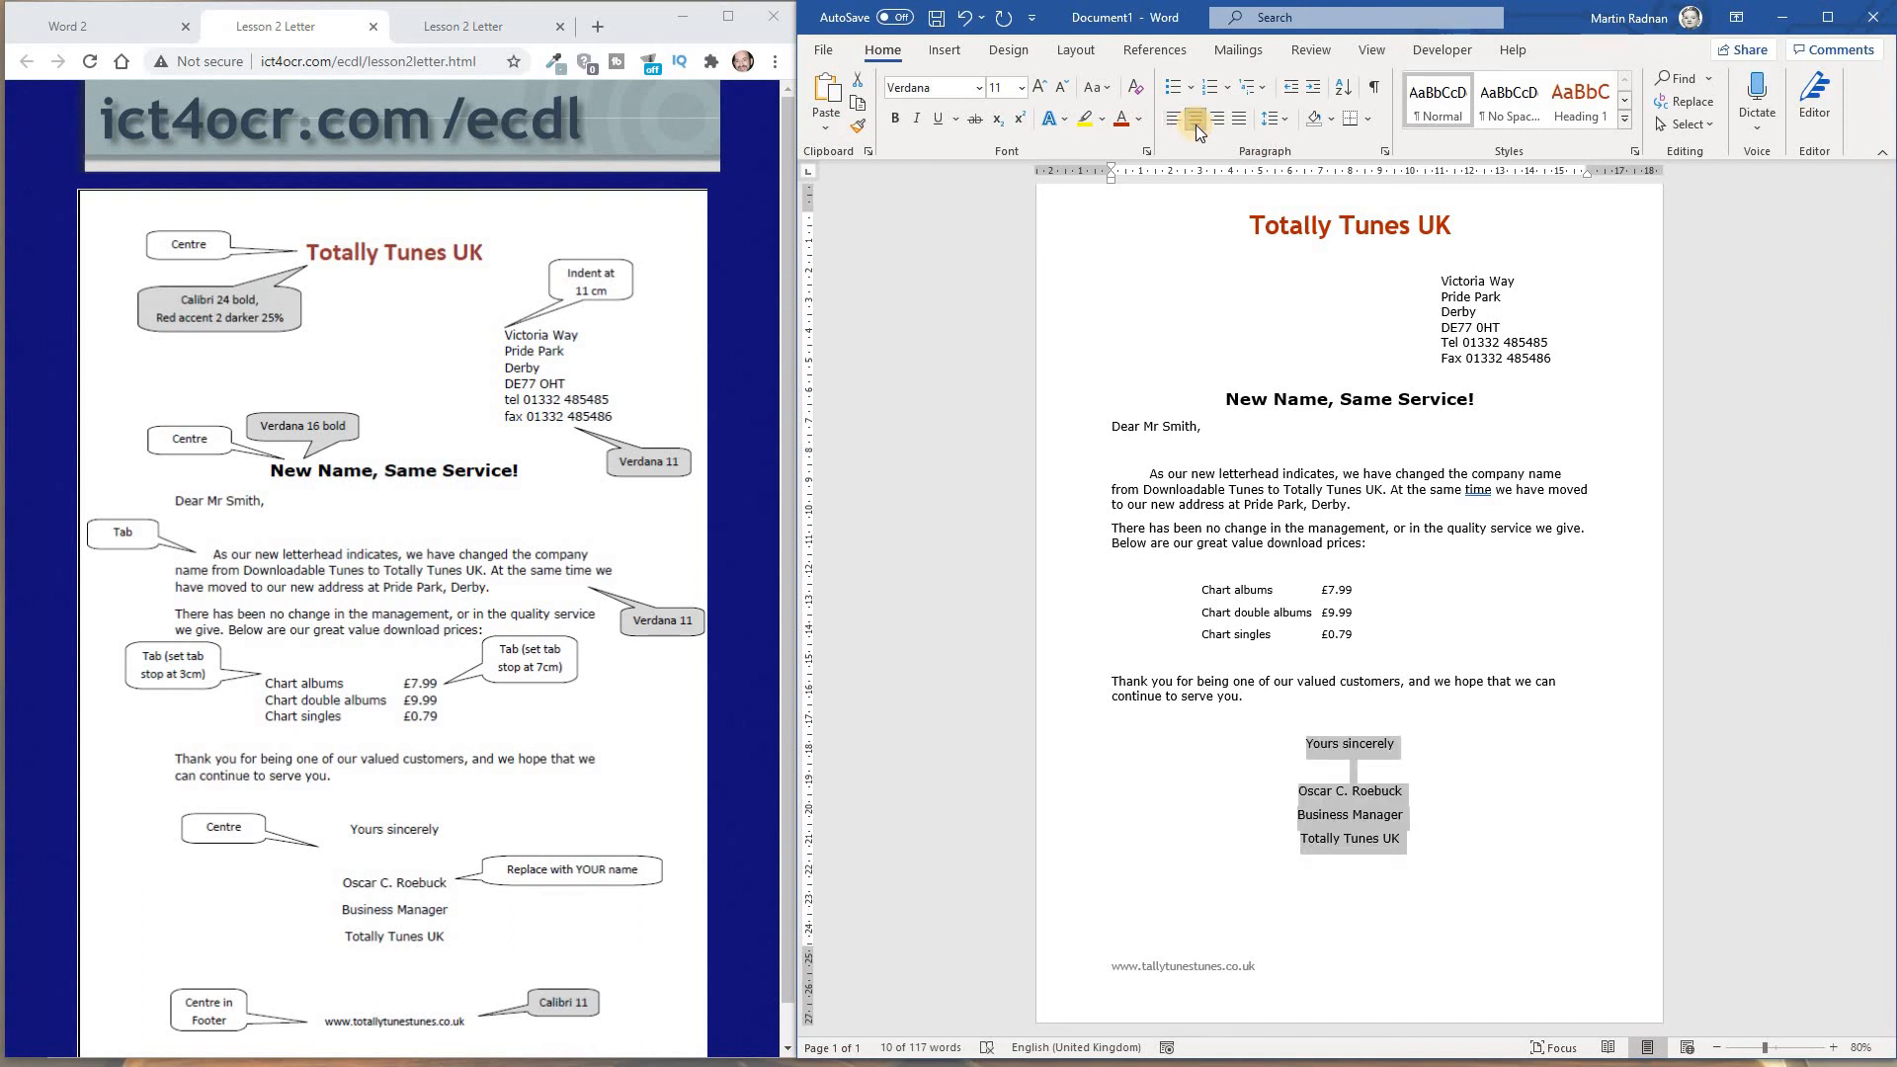
Replace the signatory's name above "Business Manager" with the writer's own full name
click(1402, 792)
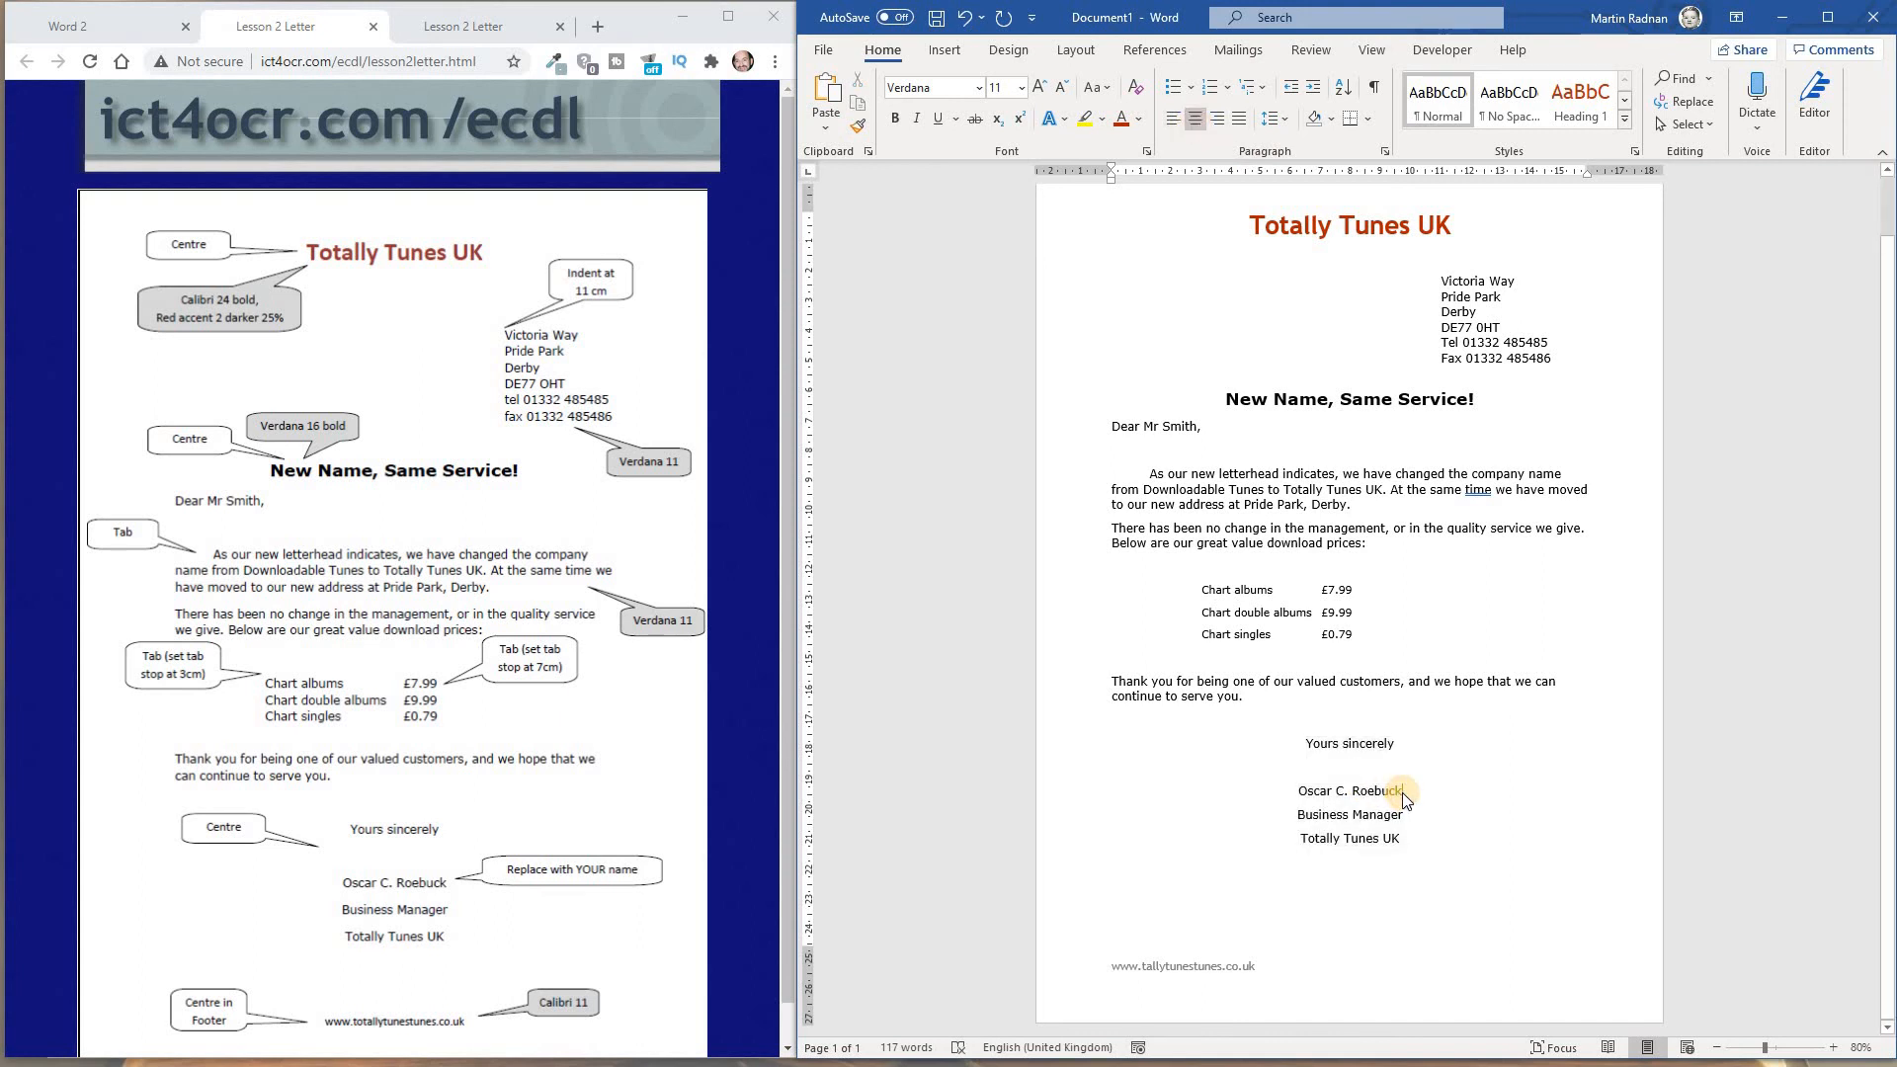
drag(1401, 792, 1307, 791)
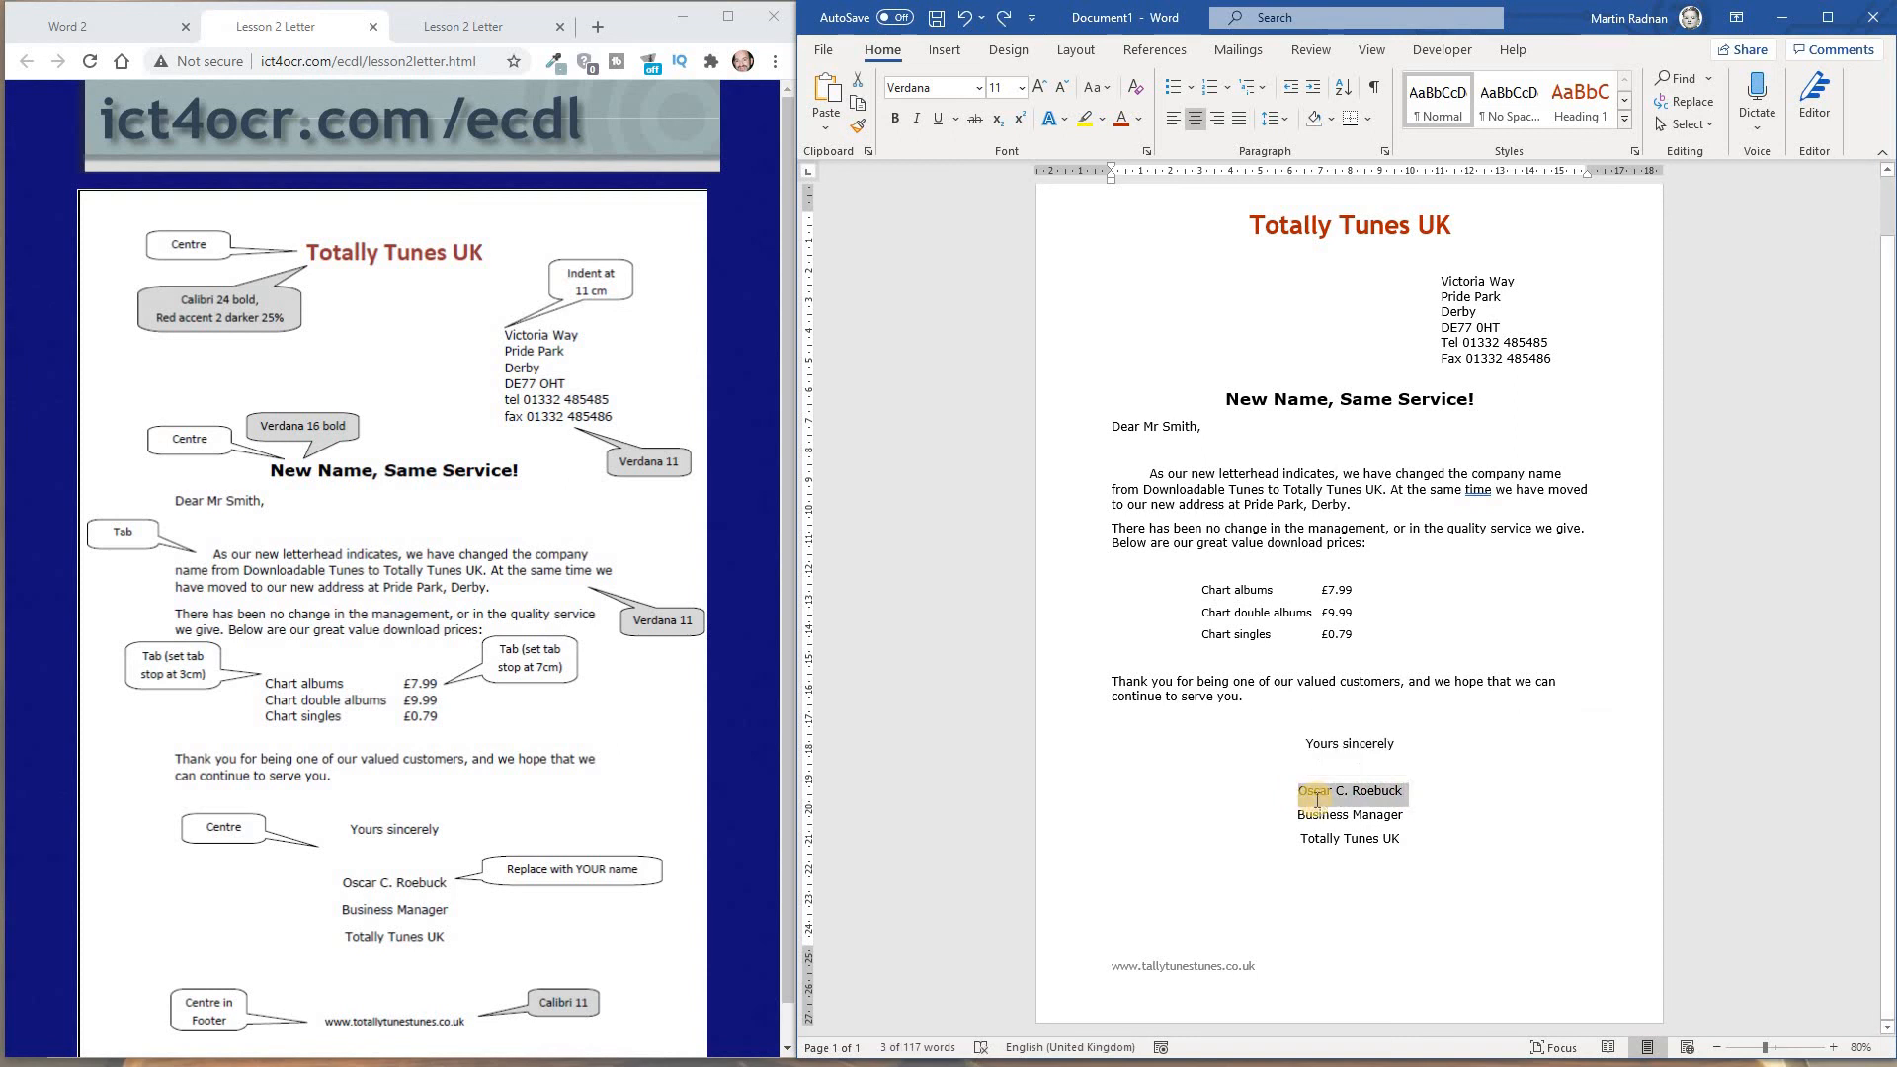
text(Martin )
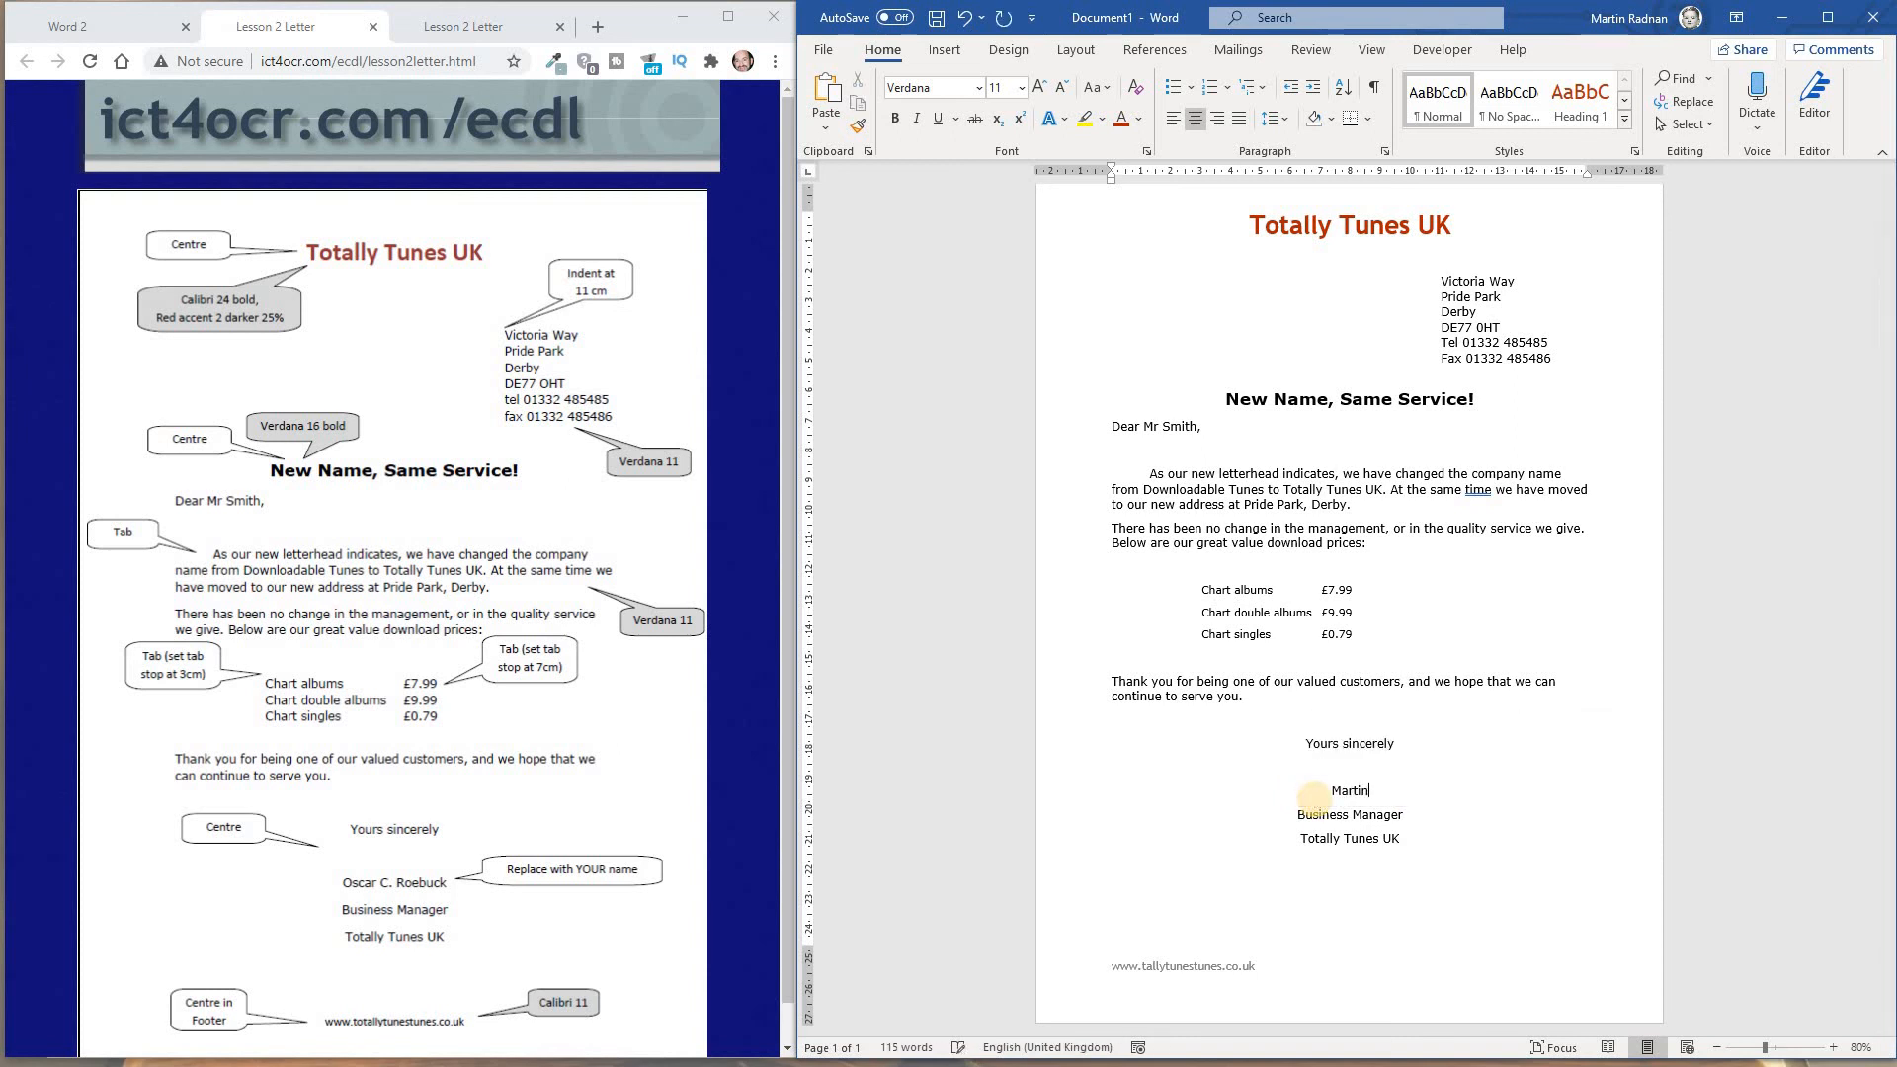
text(Radnan)
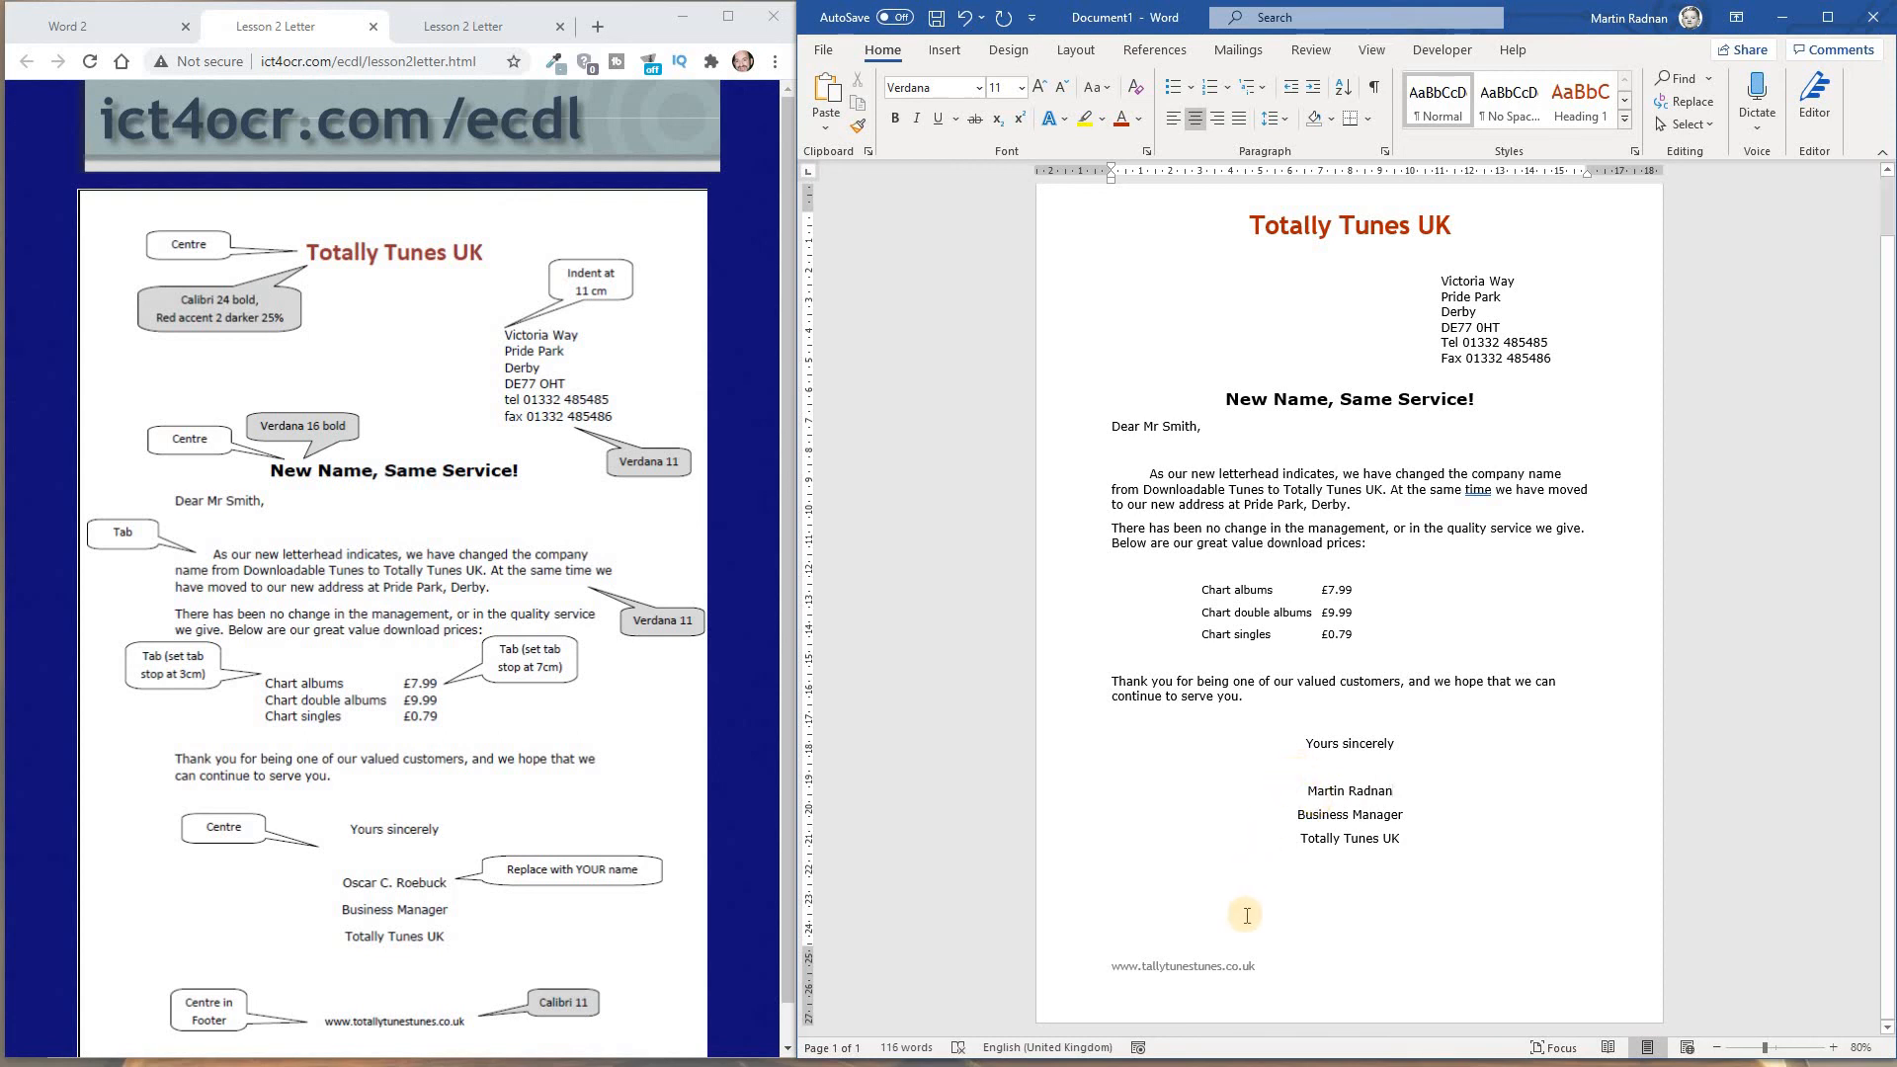
Open the footer for editing and centre its web address
double_click(1214, 976)
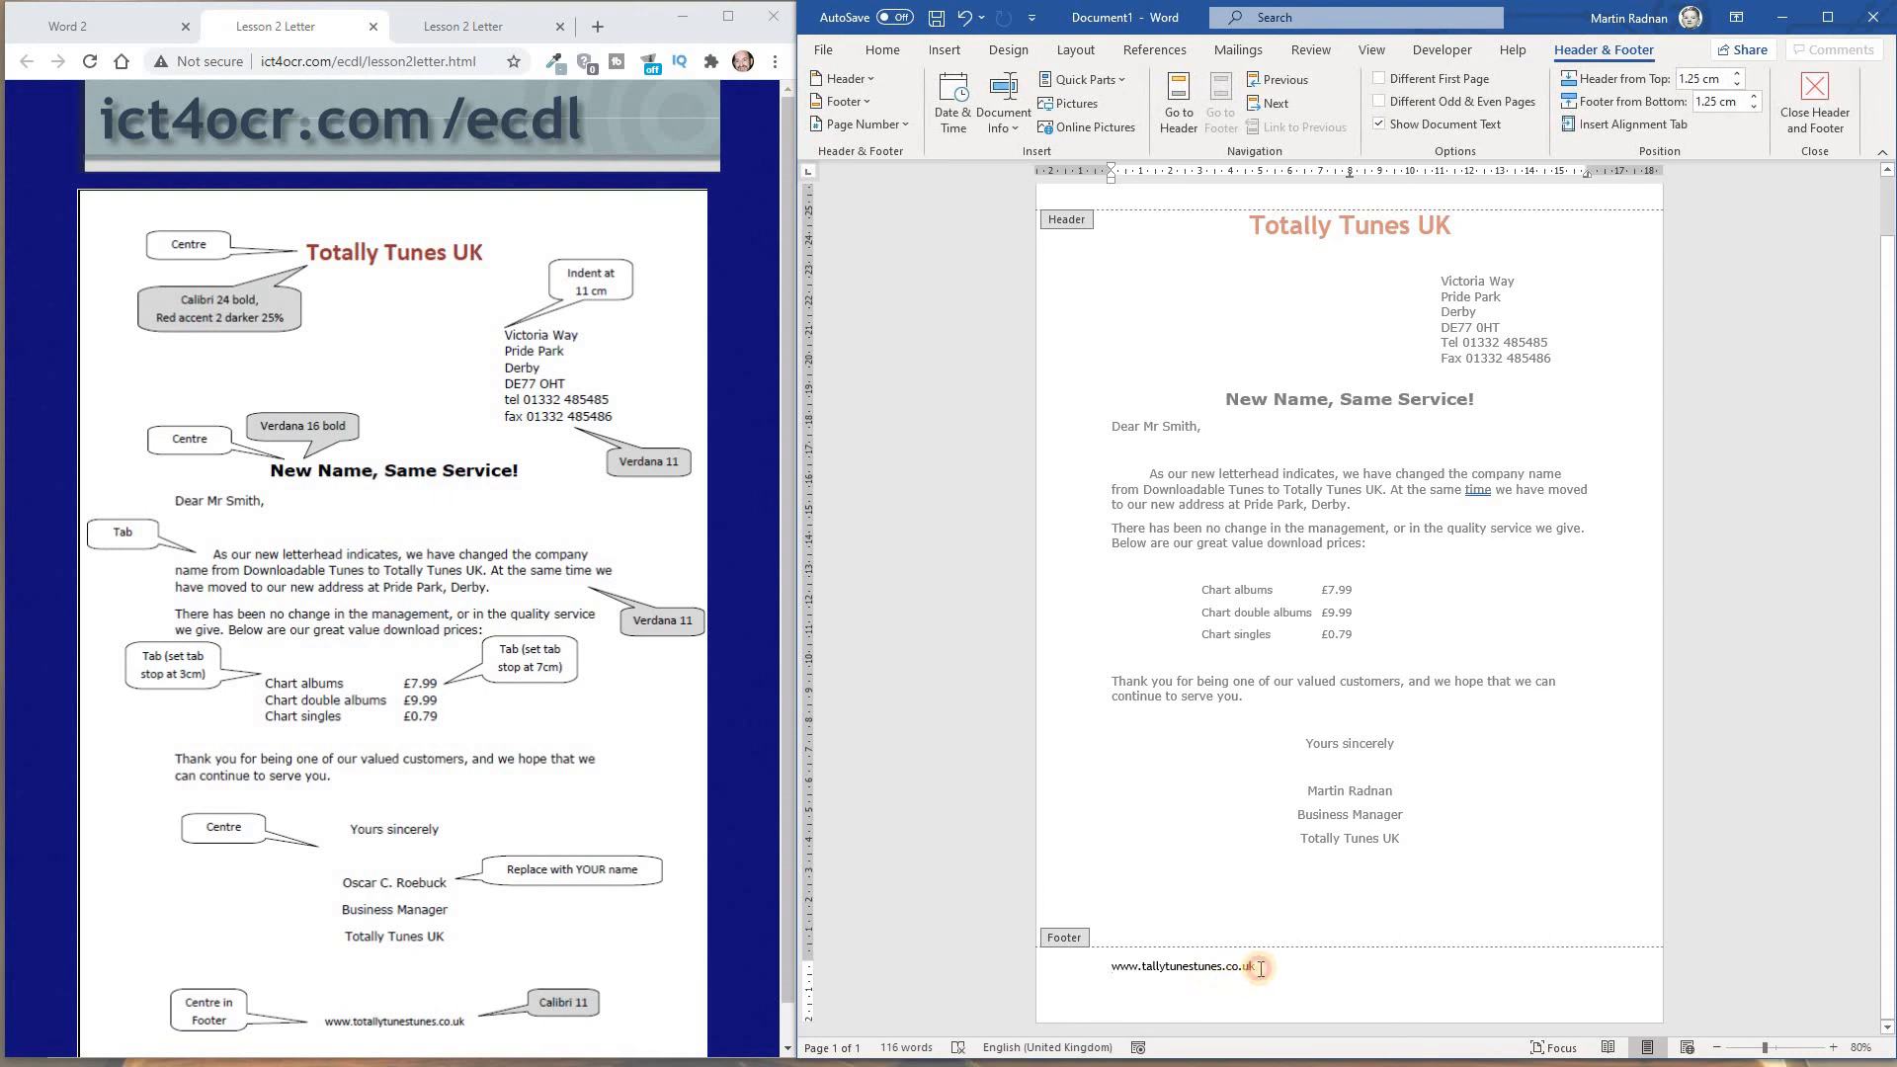
click(1101, 966)
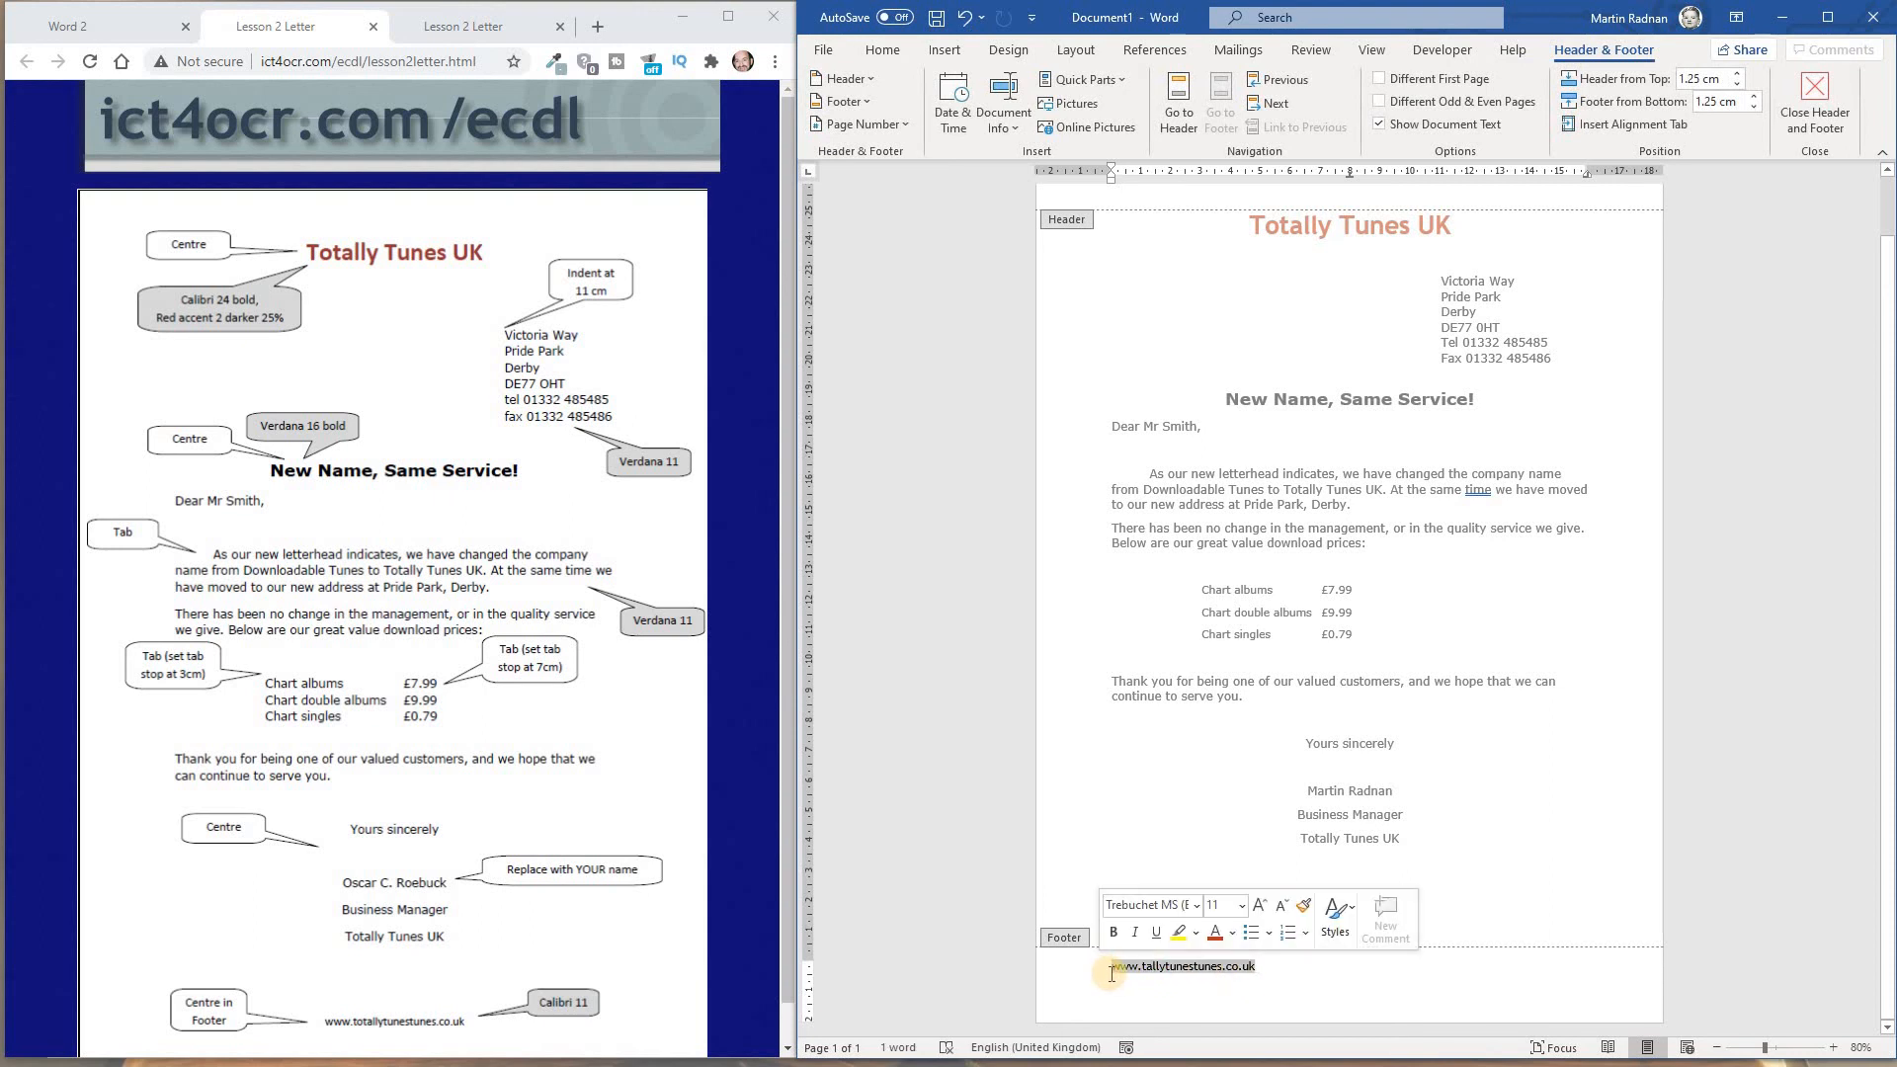
click(879, 52)
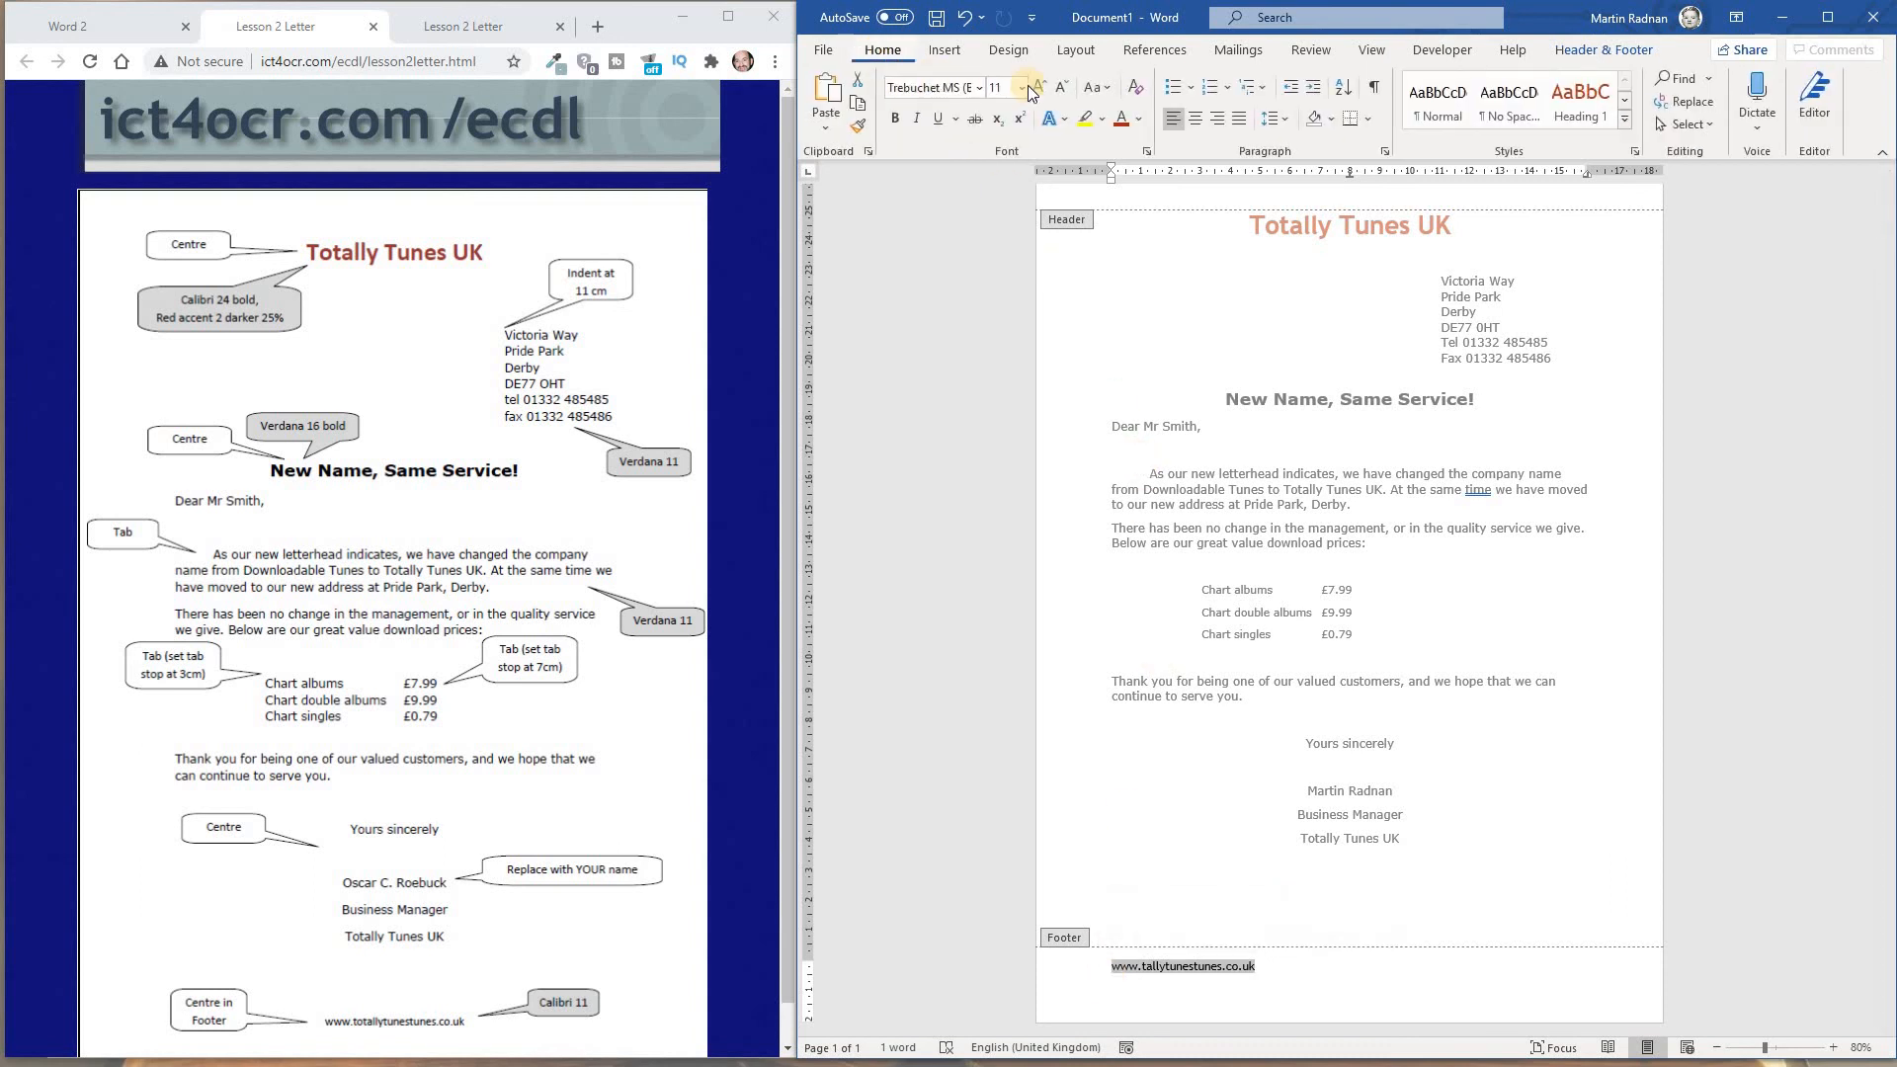
click(1198, 119)
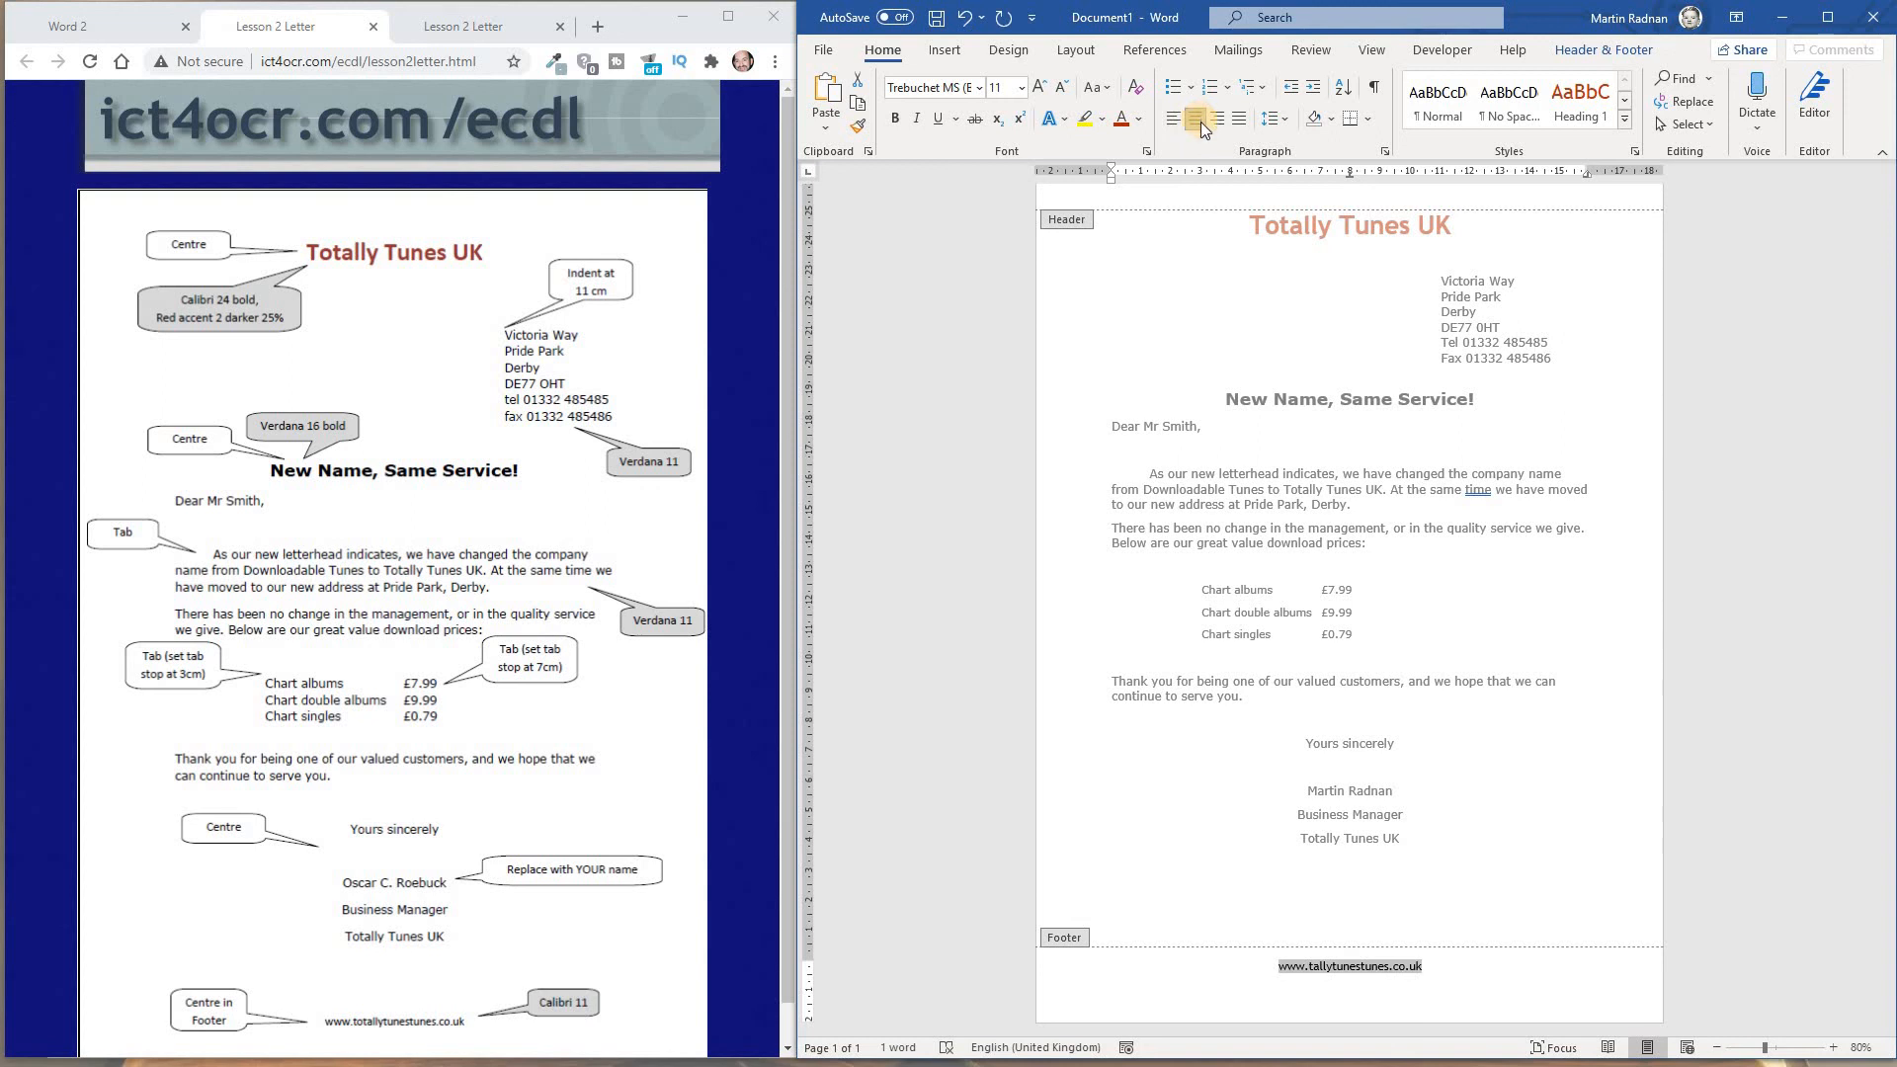
Change the font of the footer web address to Calibri and close the footer
click(981, 91)
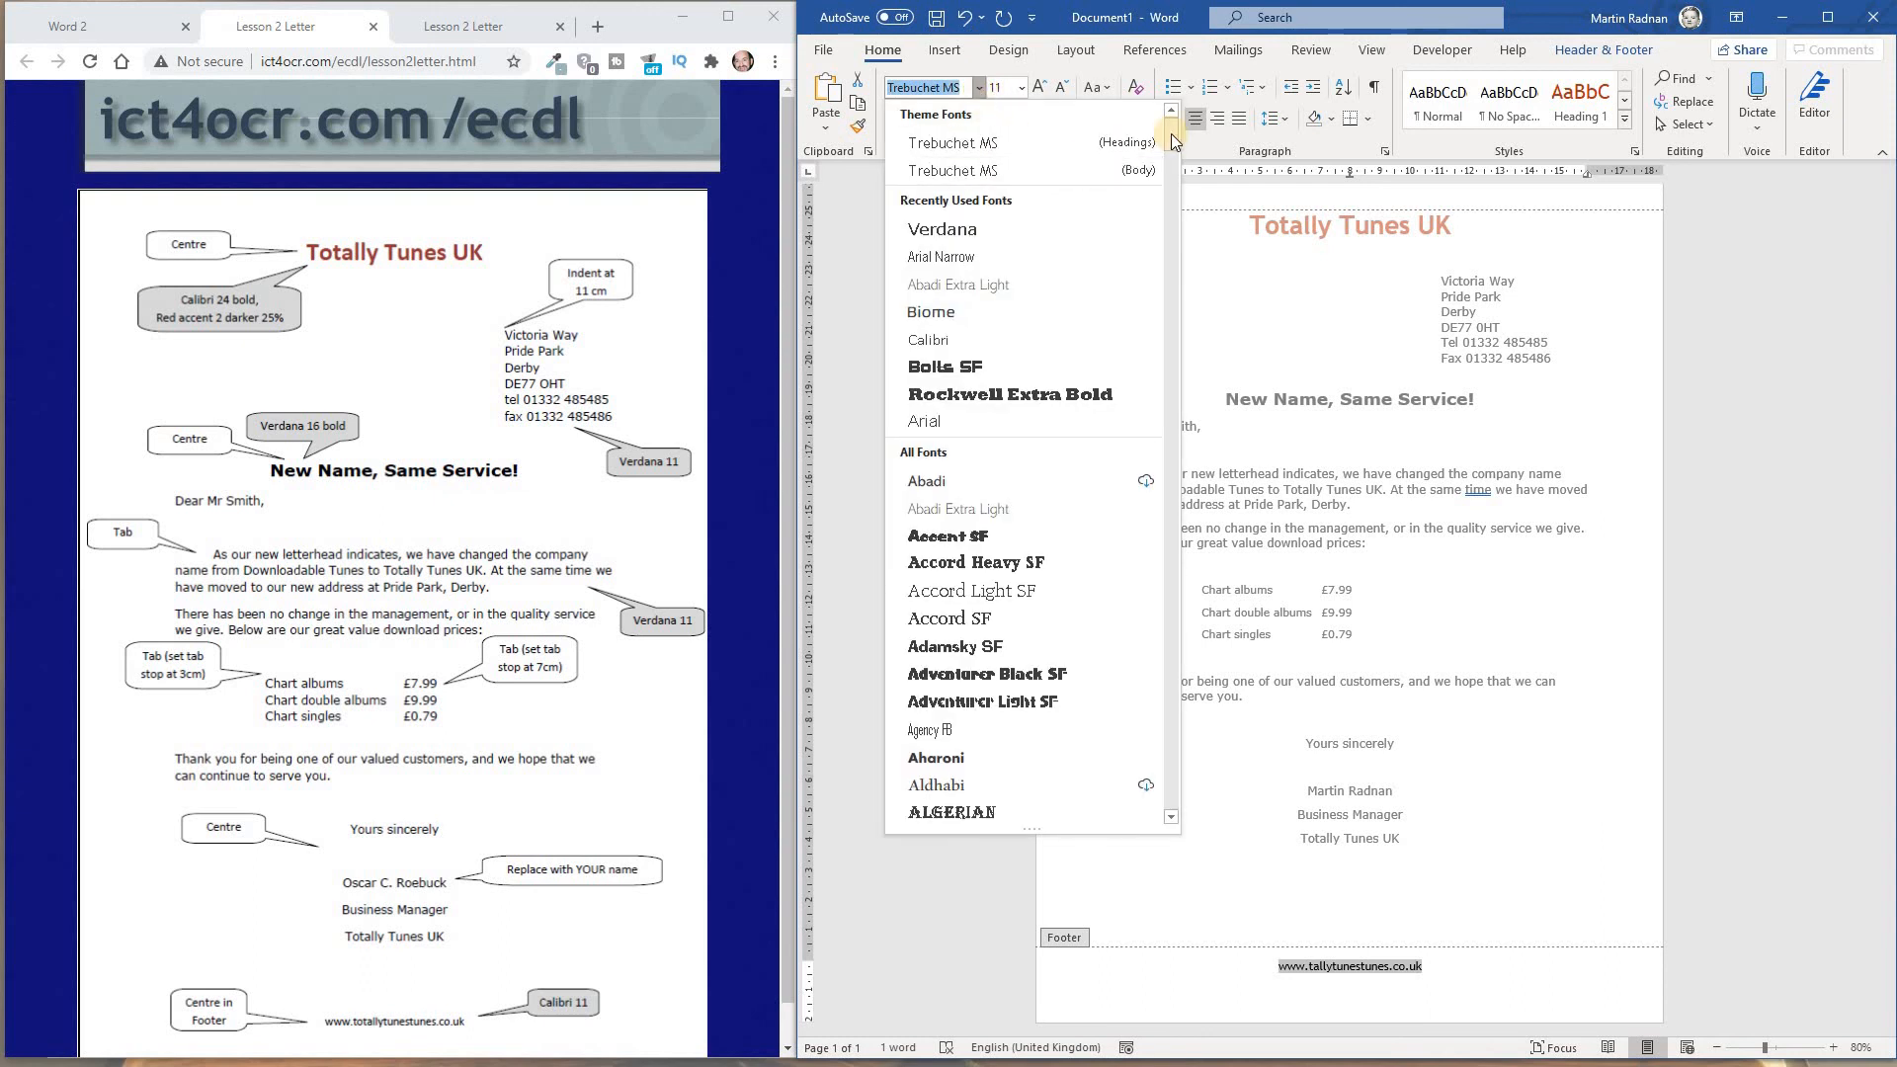
click(1010, 338)
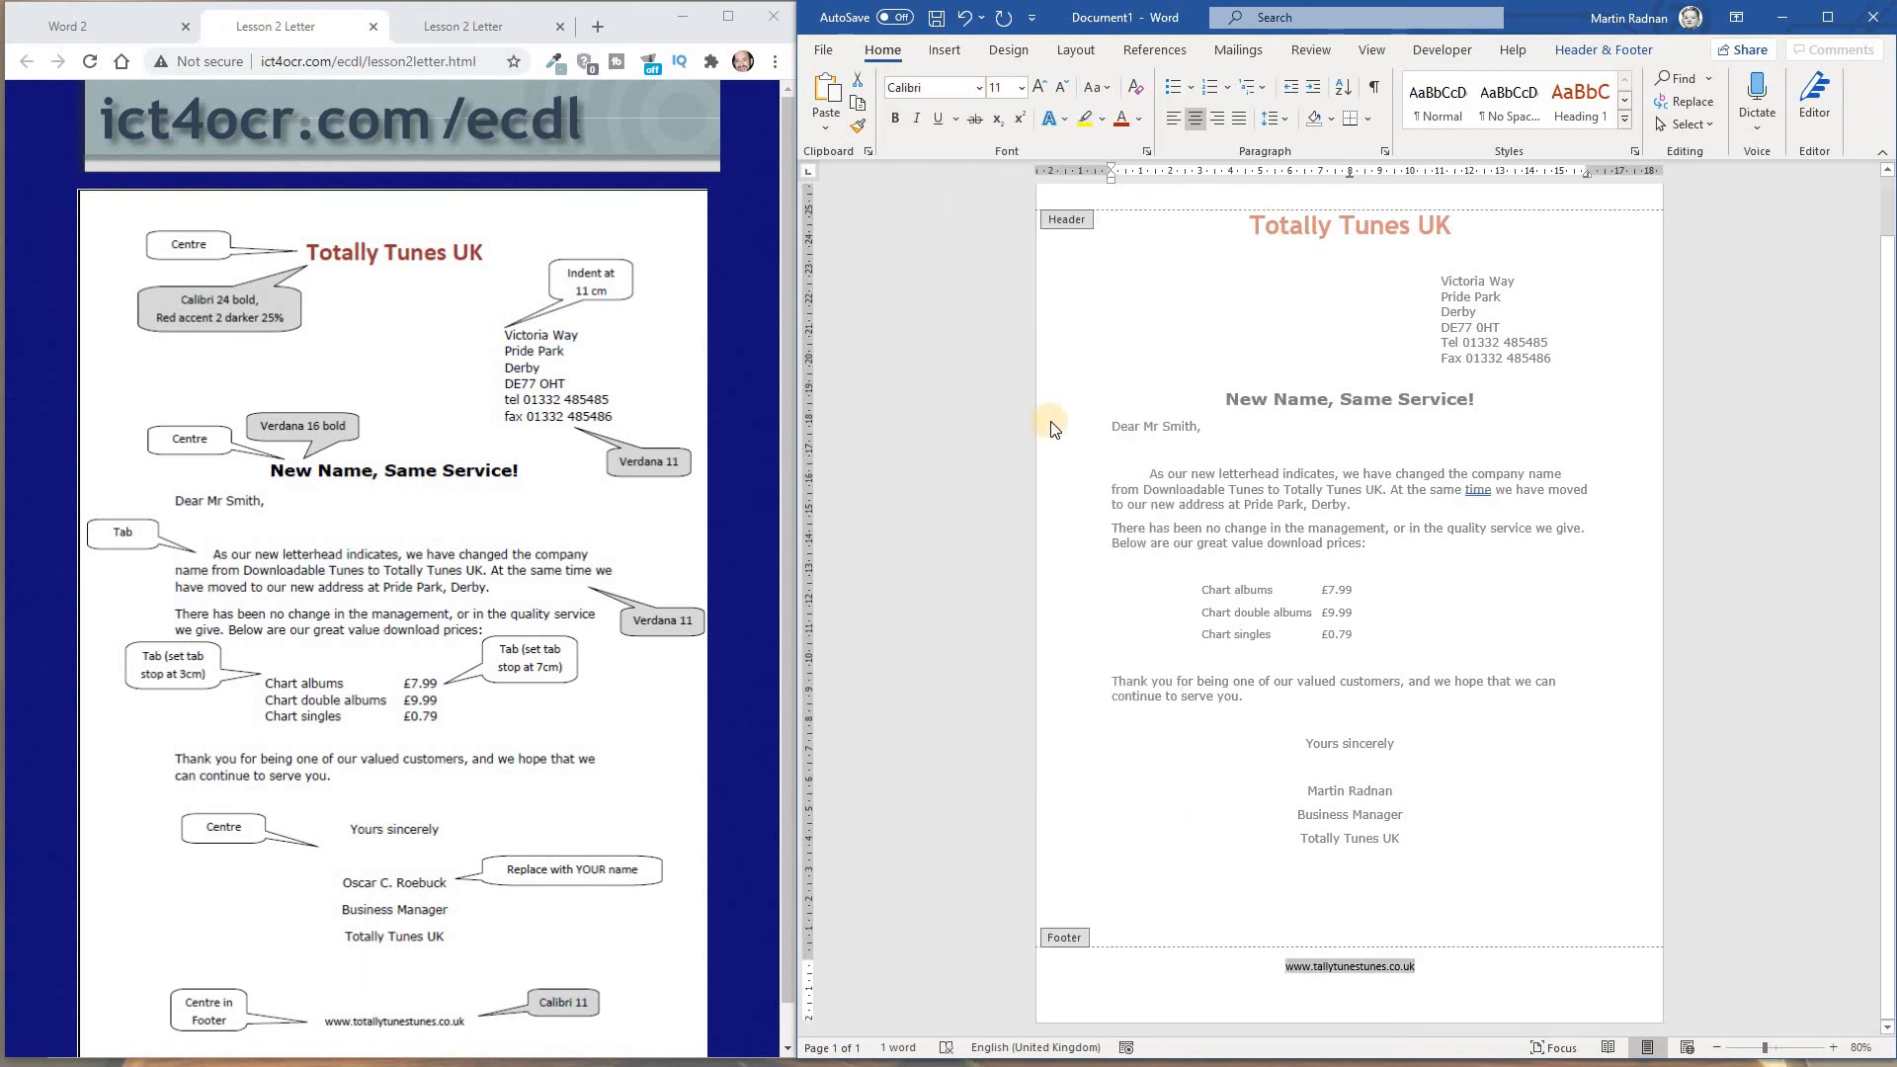
click(1608, 50)
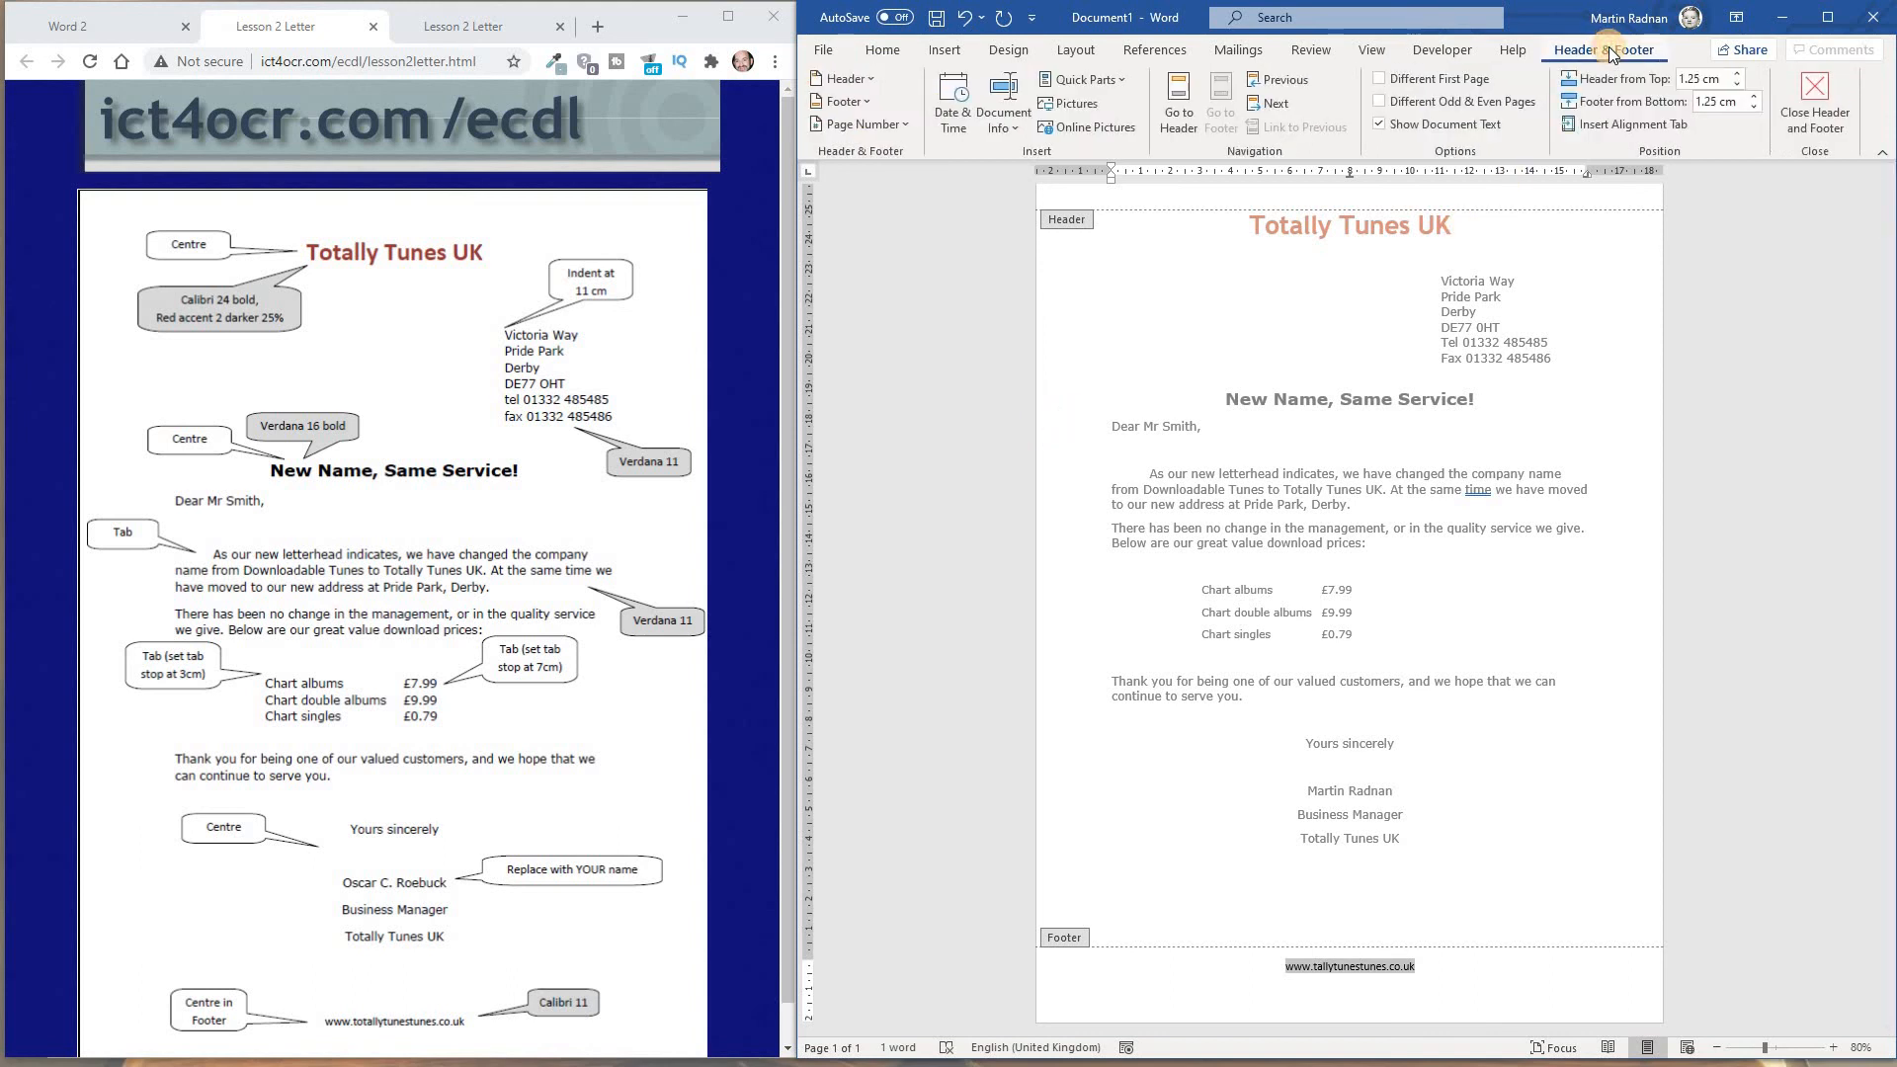
click(1815, 122)
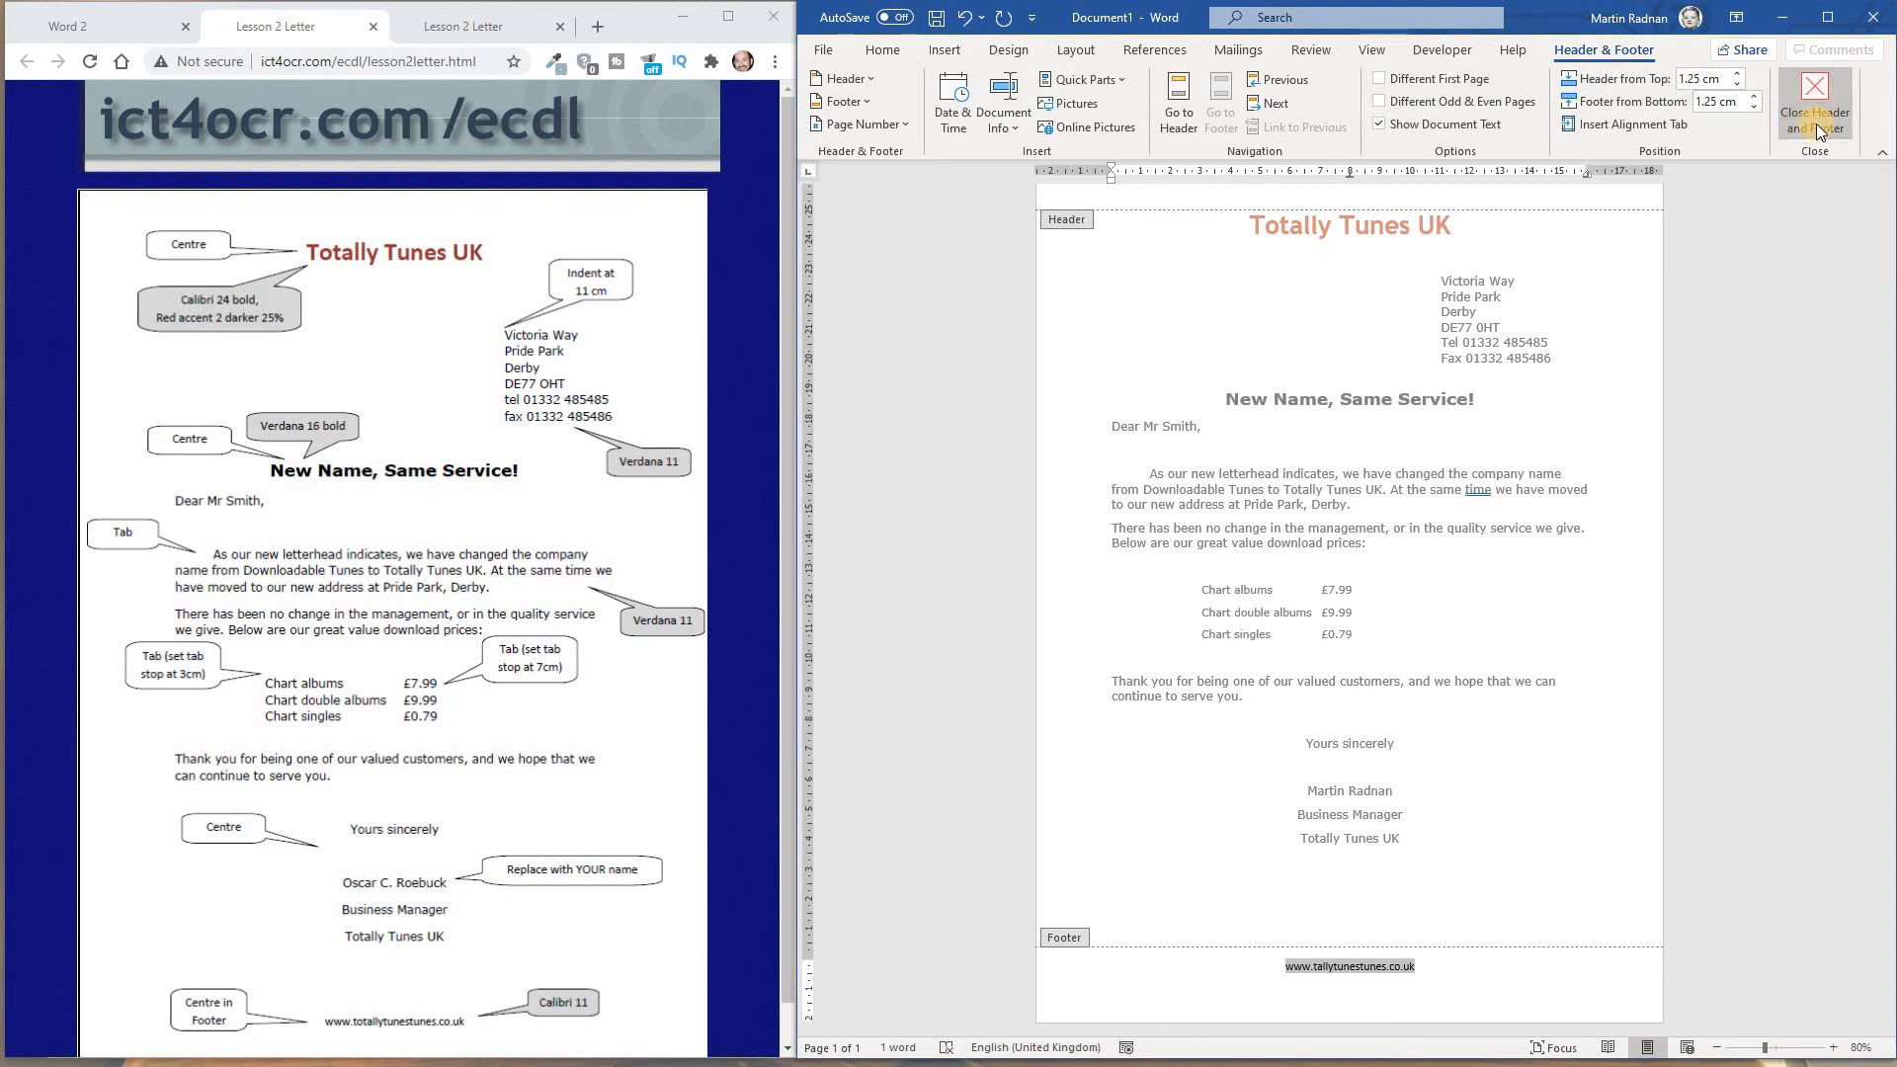